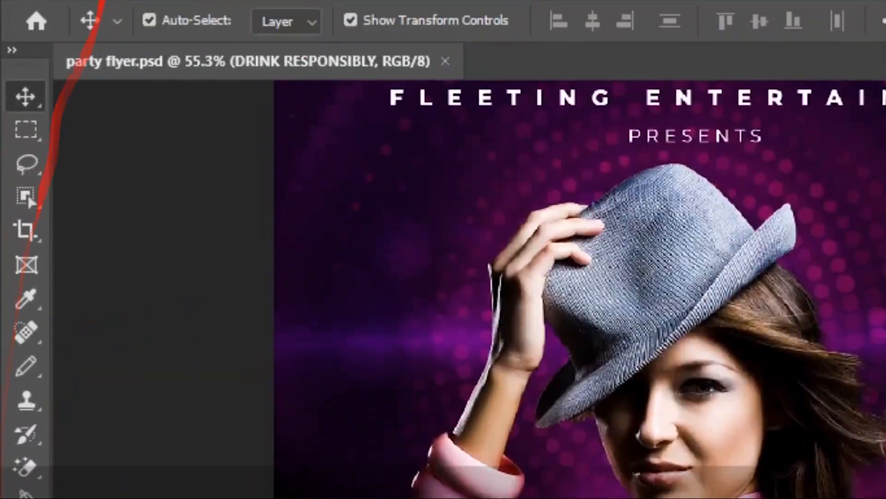
- Start a new document and name it "Party flyer dez"
{"action": "left_click", "coordinate": [59, 13]}
{"action": "left_click", "coordinate": [79, 37]}
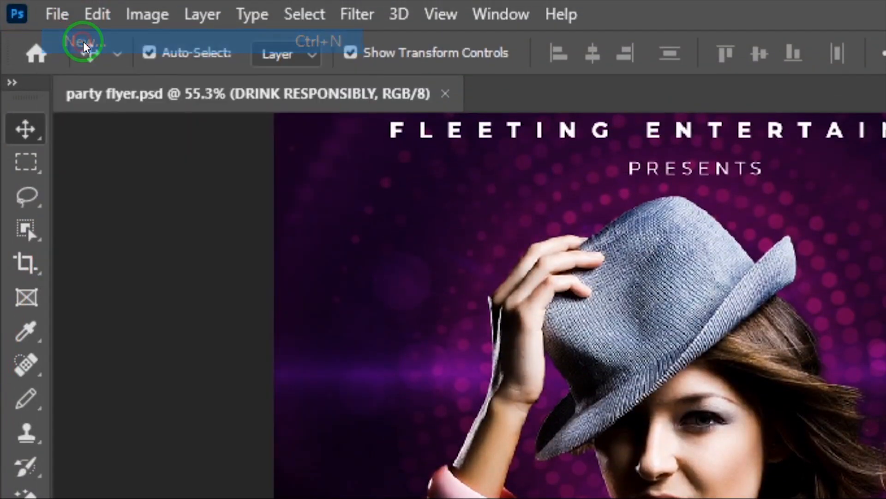
{"action": "left_click", "coordinate": [443, 190]}
{"action": "key", "text": "BackSpace"}
{"action": "key", "text": "BackSpace"}
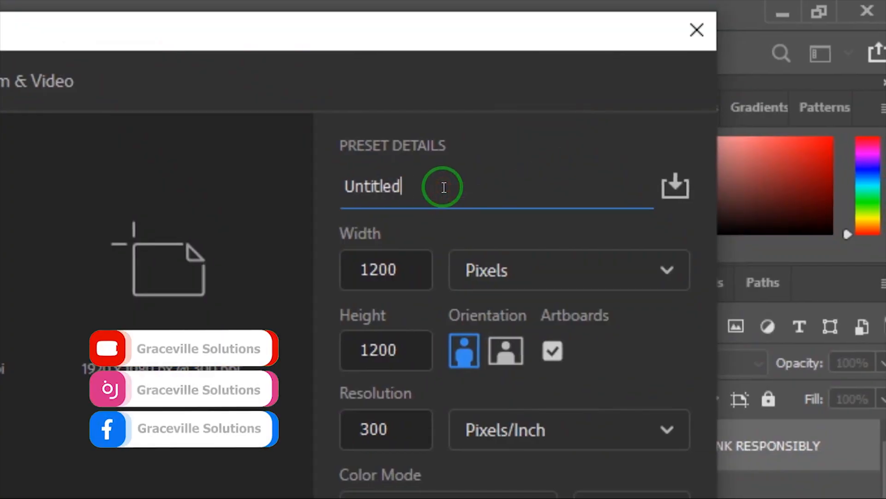
{"action": "key", "text": "BackSpace"}
{"action": "key", "text": "BackSpace"}
{"action": "key", "text": "BackSpace"}
{"action": "key", "text": "BackSpace"}
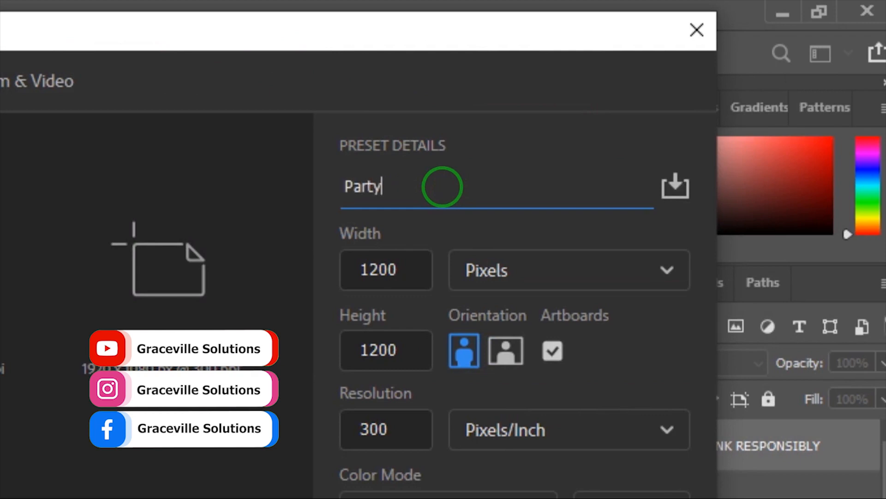
{"action": "type", "text": "Party flyer dez"}
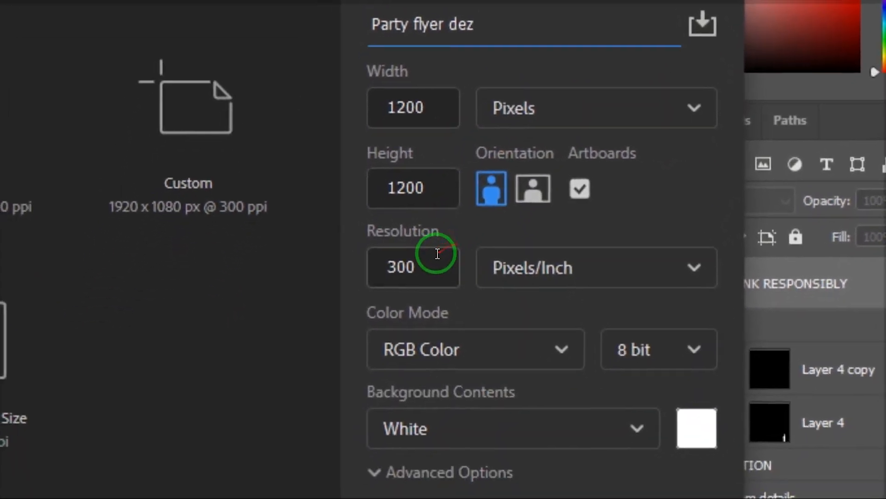
- Create the 1200 × 1200 px document with a resolution of 300 pixels/inch and RGB Color mode
{"action": "left_click", "coordinate": [431, 294]}
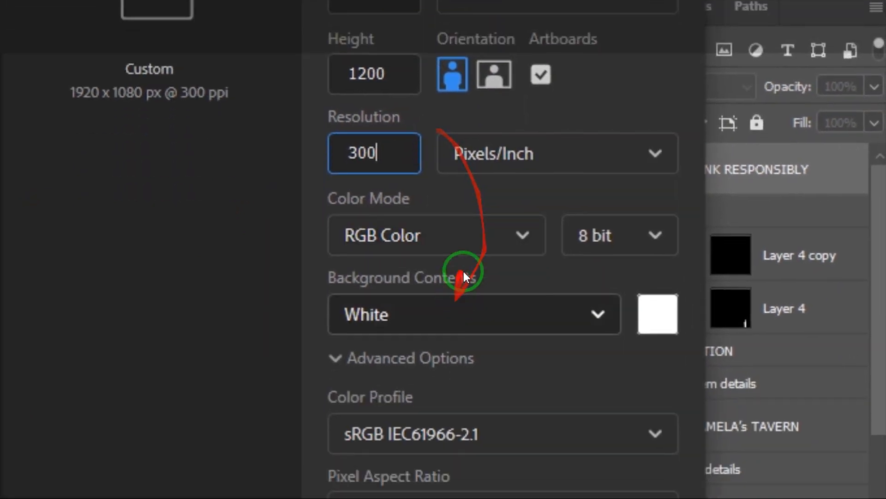
{"action": "left_click", "coordinate": [545, 335]}
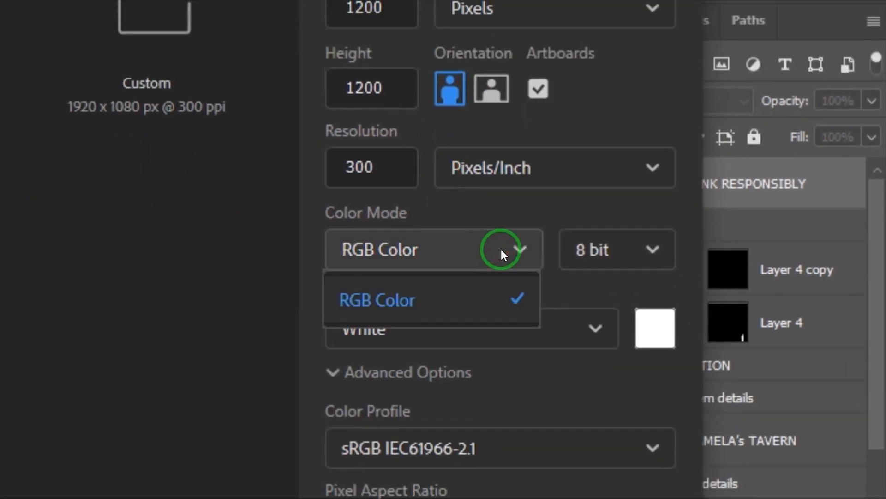
{"action": "left_click", "coordinate": [501, 250]}
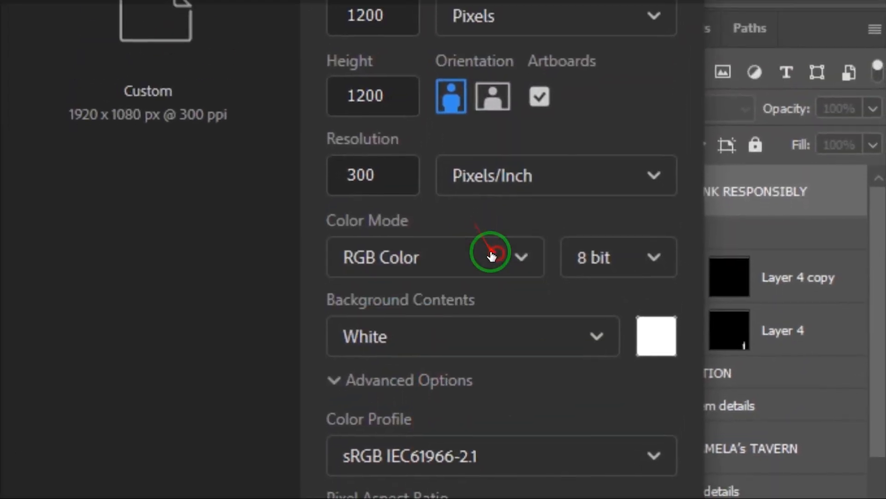
{"action": "left_click", "coordinate": [518, 404]}
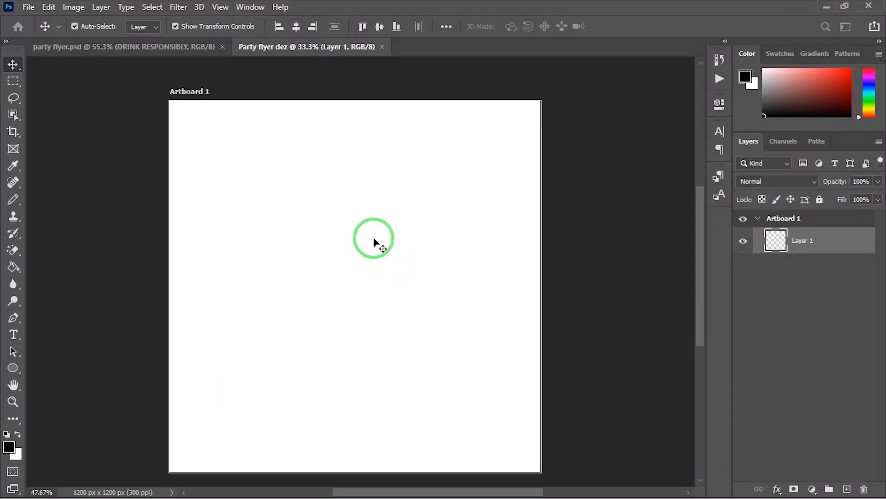
{"action": "scroll", "coordinate": [374, 242], "scroll_direction": "down", "scroll_amount": 2}
{"action": "scroll", "coordinate": [375, 239], "scroll_direction": "up", "scroll_amount": 2}
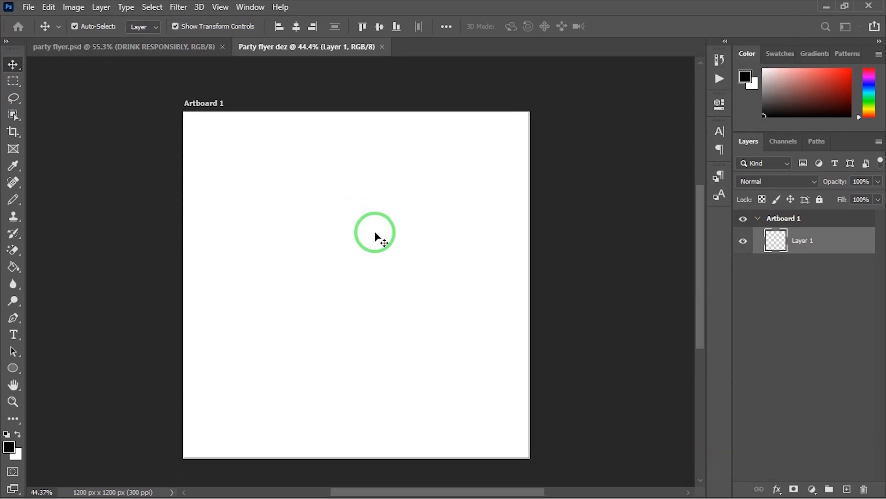
{"action": "scroll", "coordinate": [375, 239], "scroll_direction": "down", "scroll_amount": 2}
{"action": "scroll", "coordinate": [375, 237], "scroll_direction": "down", "scroll_amount": 1}
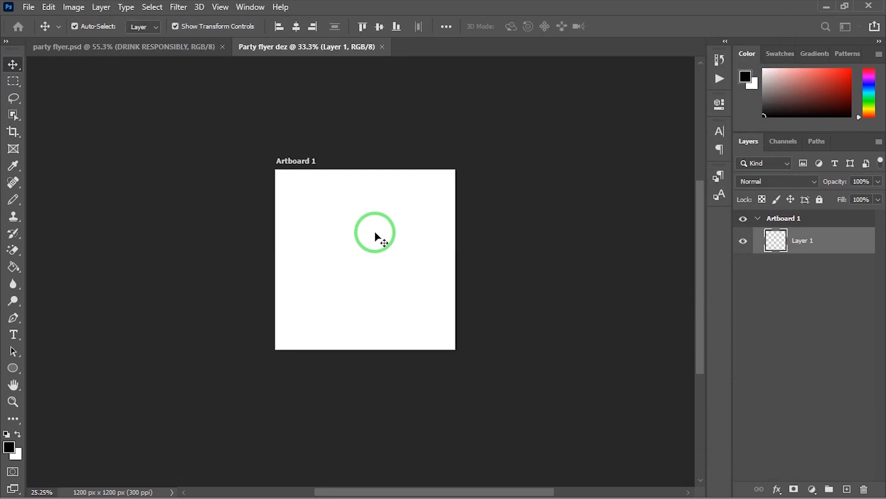
{"action": "scroll", "coordinate": [375, 236], "scroll_direction": "up", "scroll_amount": 2}
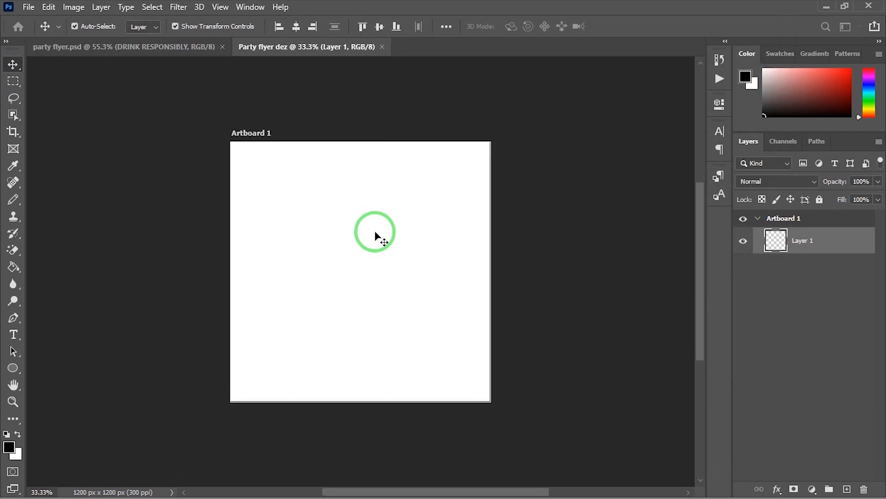
- Look over the source images in the party flyer folder in File Explorer, then return to Photoshop
{"action": "key", "text": "super"}
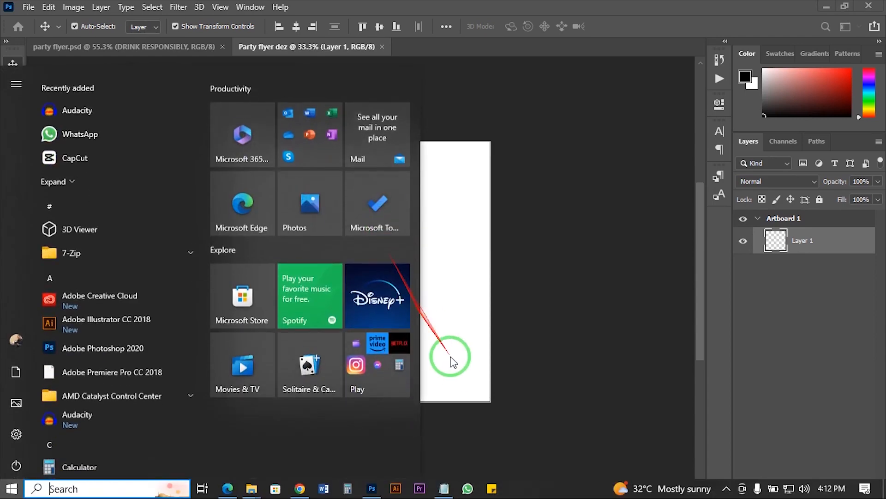
{"action": "left_click", "coordinate": [260, 488]}
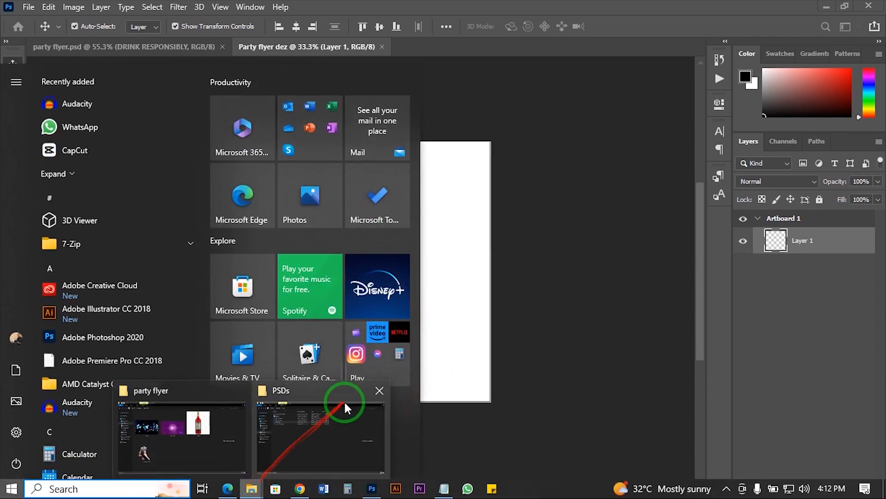
{"action": "left_click", "coordinate": [200, 428]}
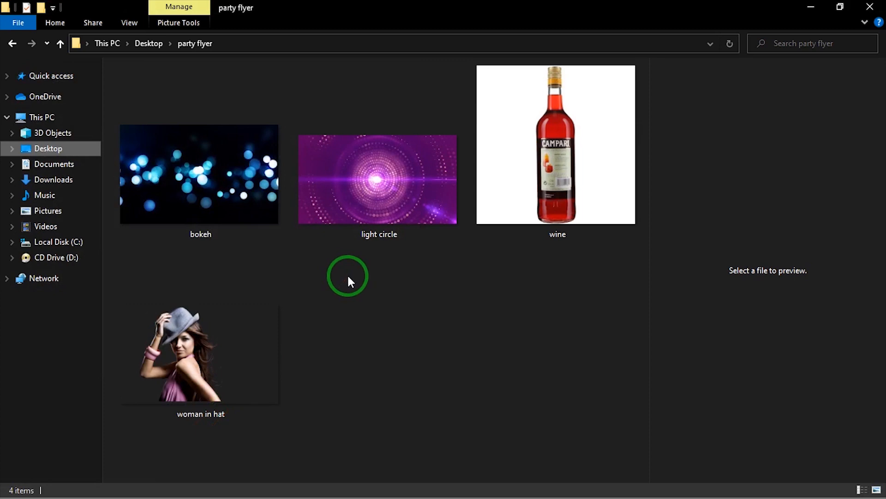
{"action": "left_click", "coordinate": [811, 7]}
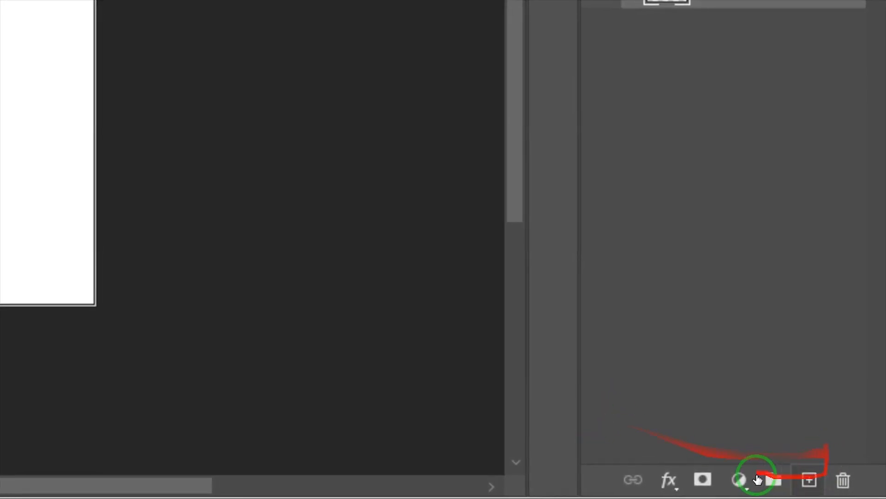
- Add a Gradient fill layer to Artboard 1 and copy the deep purple code 090008 from the PRATTY FLYER notes in Notepad
{"action": "left_click", "coordinate": [745, 479]}
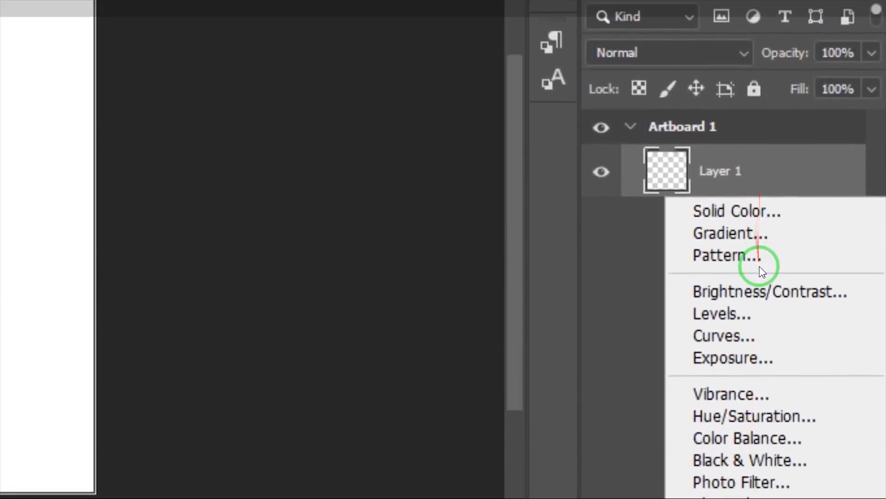
{"action": "left_click", "coordinate": [757, 236]}
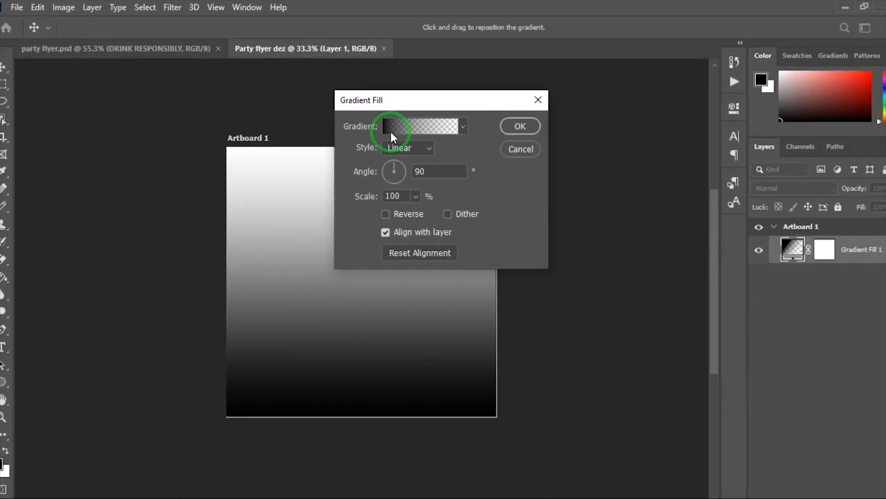
{"action": "key", "text": "super"}
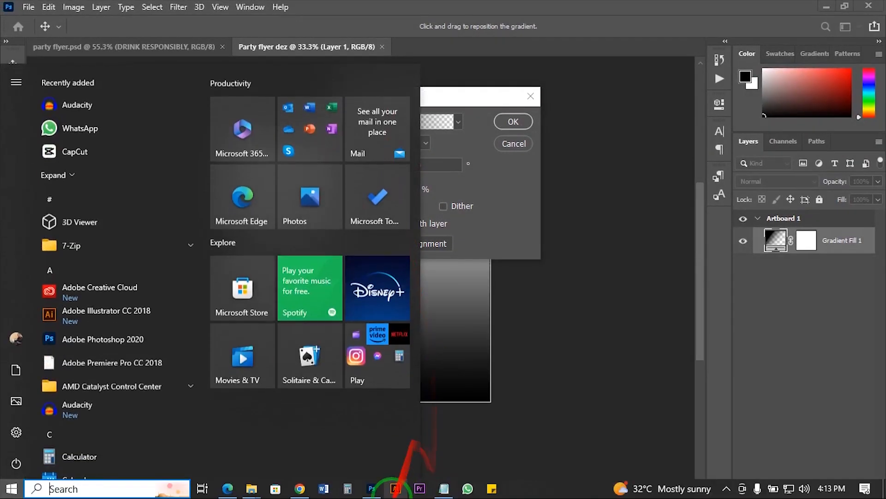
{"action": "left_click", "coordinate": [443, 490]}
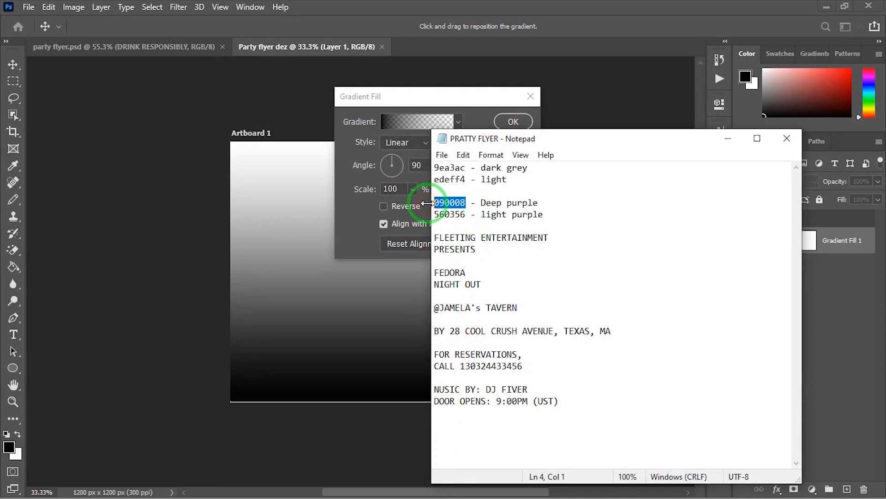
{"action": "left_click", "coordinate": [728, 138]}
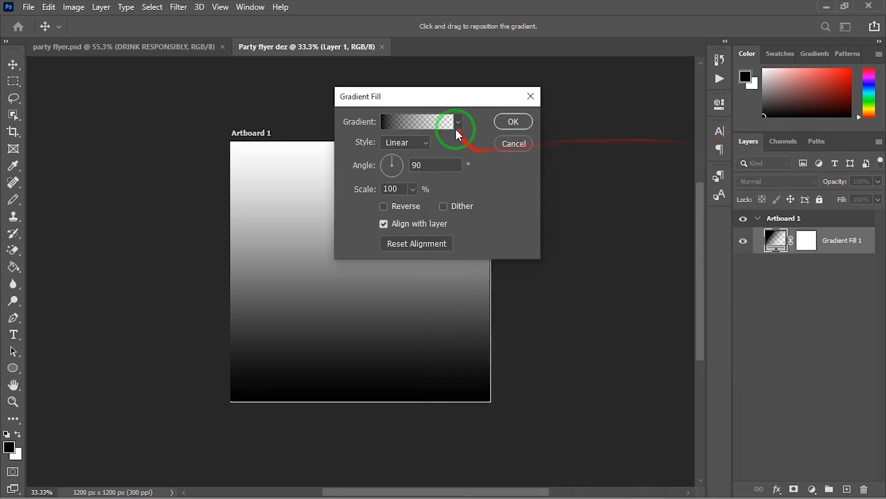
- Apply the Black, White preset from the Basics group to the gradient fill and confirm it
{"action": "left_click", "coordinate": [457, 123]}
{"action": "left_click", "coordinate": [351, 149]}
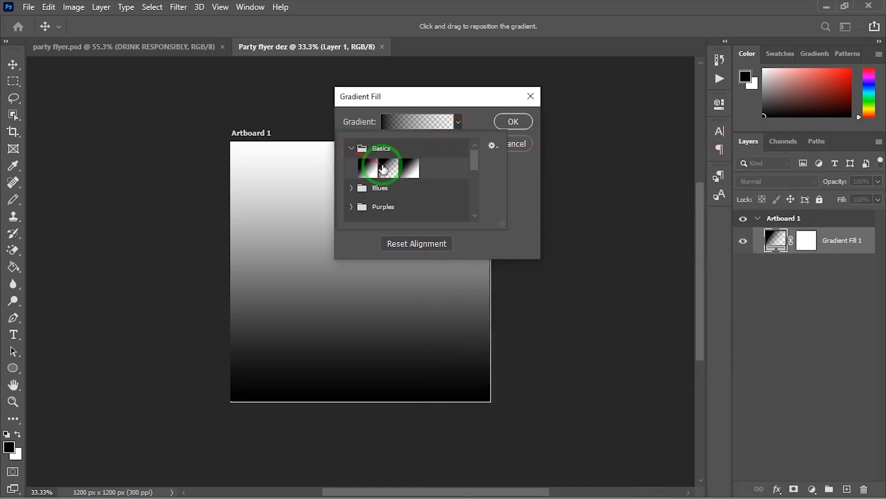
{"action": "left_click", "coordinate": [494, 122]}
{"action": "left_click", "coordinate": [505, 121]}
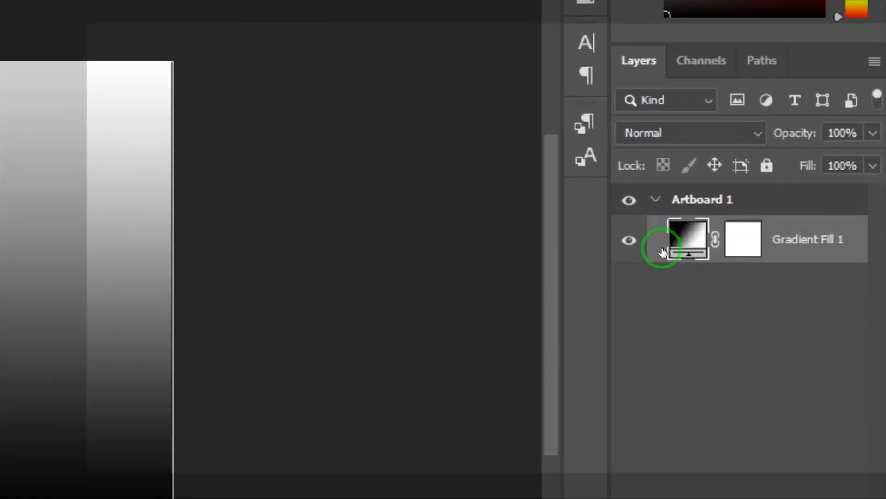
- Reopen the gradient fill for editing and set the colour stop at location 0% to 090008
{"action": "double_click", "coordinate": [763, 248]}
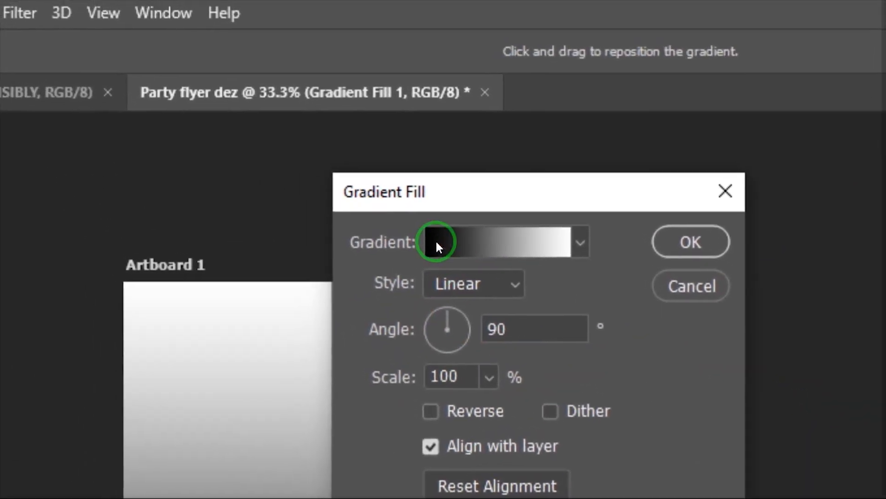
{"action": "left_click", "coordinate": [438, 244]}
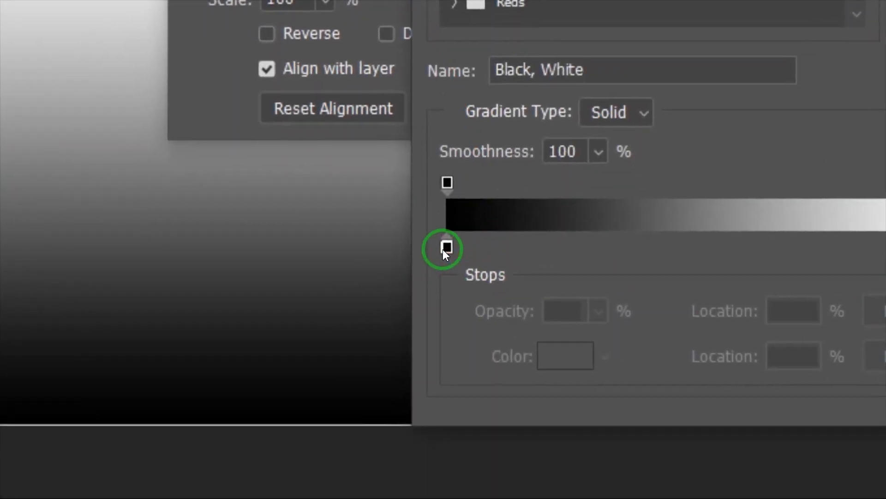
{"action": "left_click", "coordinate": [445, 248]}
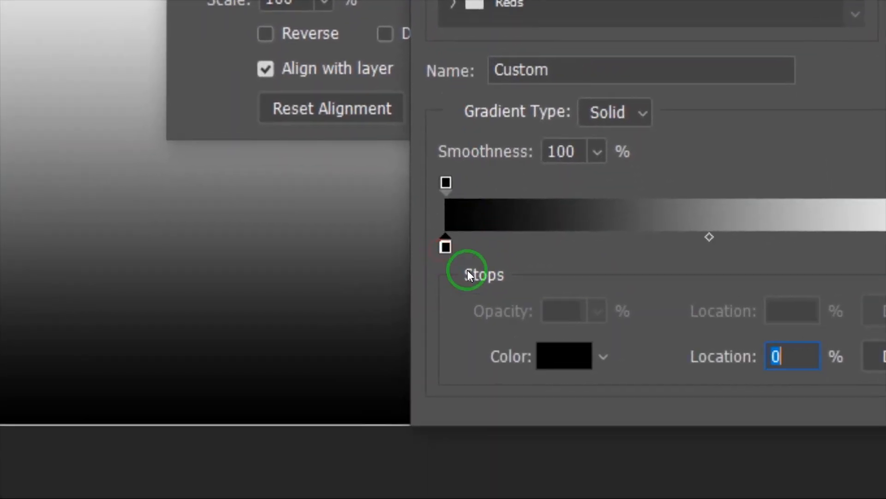
{"action": "left_click", "coordinate": [544, 356]}
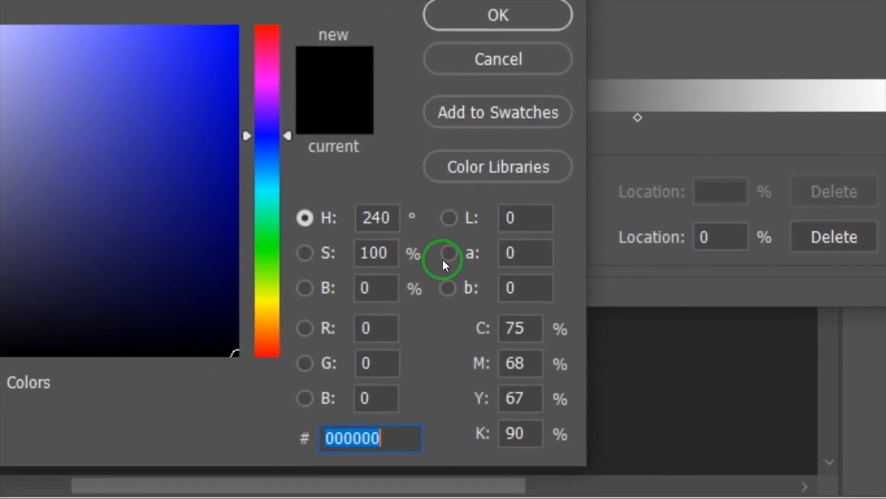
{"action": "type", "text": "090008"}
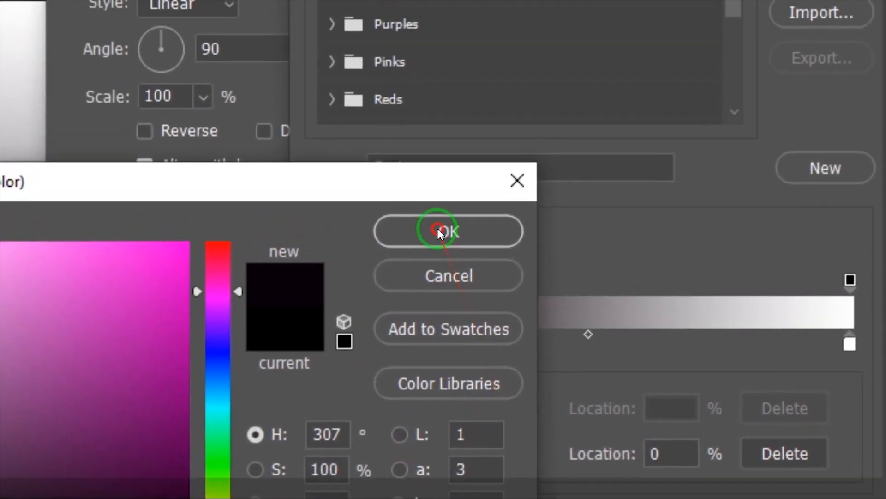
{"action": "left_click", "coordinate": [421, 60]}
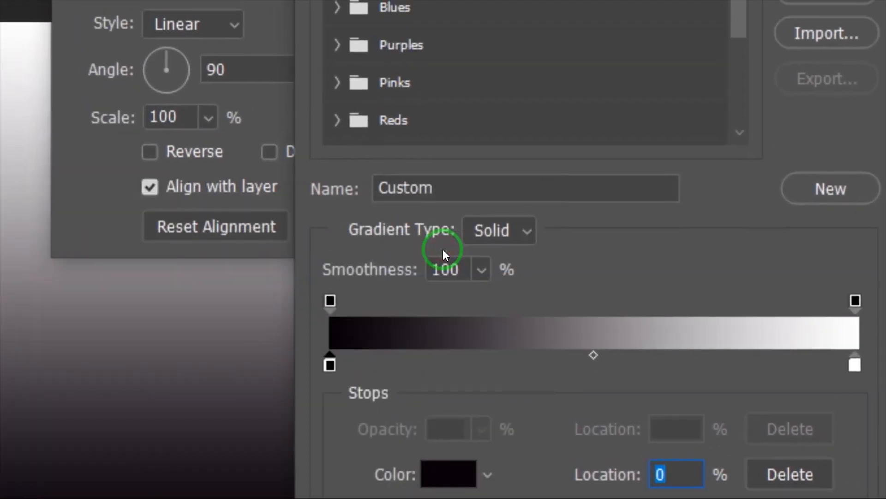
- Copy the light purple code 560356 from the PRATTY FLYER notes in Notepad and return to the gradient in Photoshop
{"action": "key", "text": "super"}
{"action": "left_click", "coordinate": [434, 475]}
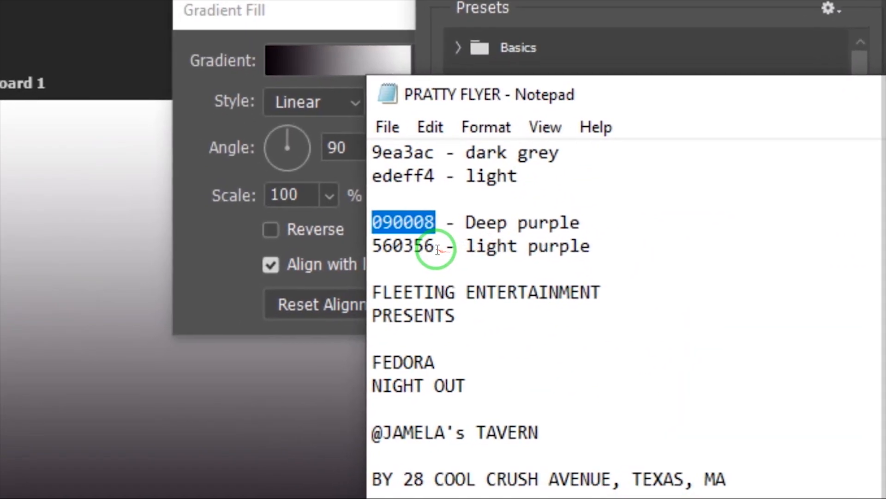
{"action": "left_click_drag", "start_coordinate": [445, 248], "coordinate": [379, 247]}
{"action": "key", "text": "ctrl+c"}
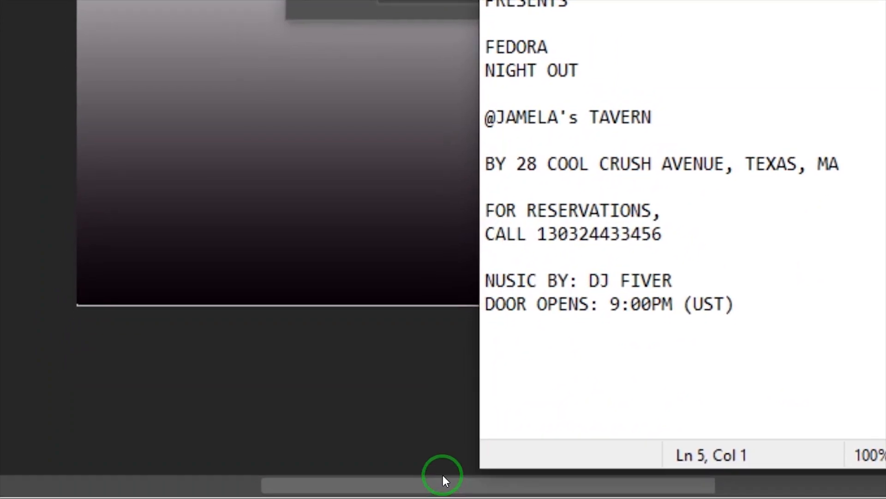
{"action": "key", "text": "super"}
{"action": "left_click", "coordinate": [409, 479]}
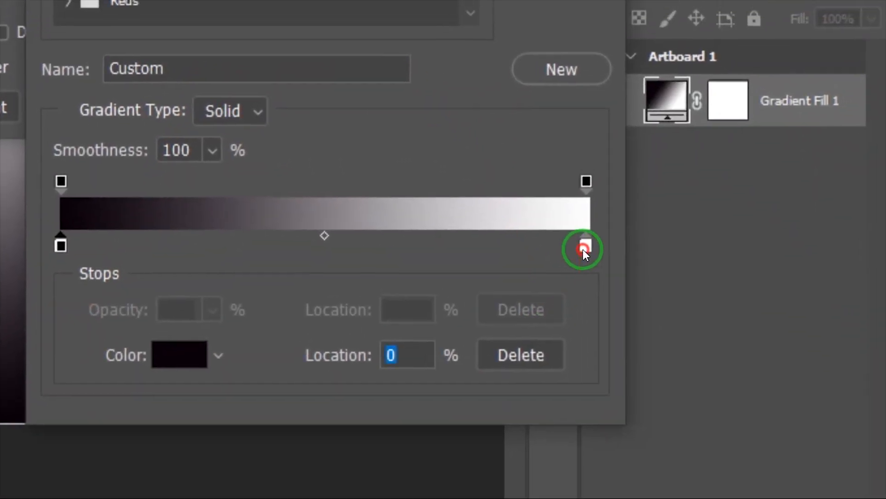
- Set the gradient's colour stop at location 100% to 560356 and confirm the gradient fill
{"action": "left_click", "coordinate": [583, 248]}
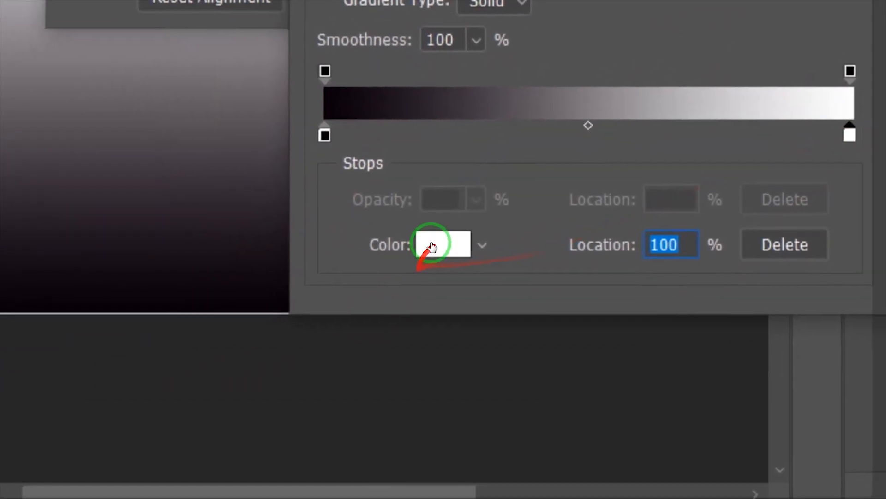
{"action": "left_click", "coordinate": [179, 354]}
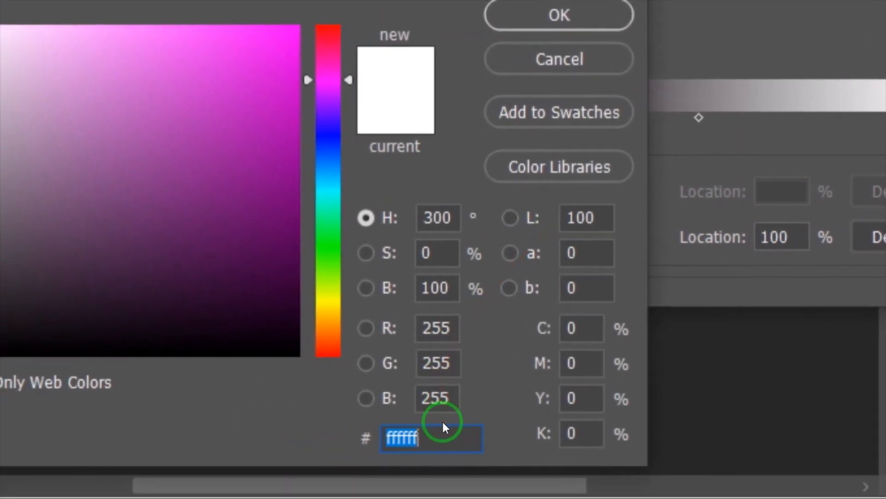
{"action": "key", "text": "ctrl+v"}
{"action": "left_click", "coordinate": [530, 17]}
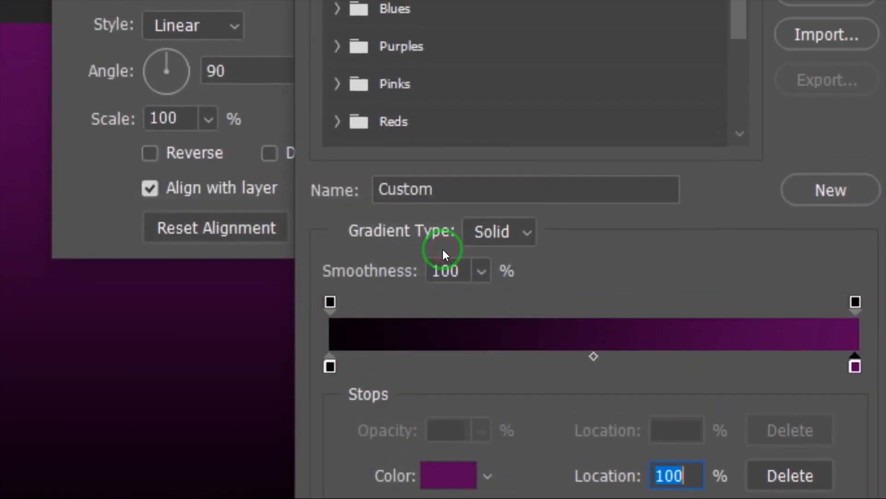
{"action": "left_click", "coordinate": [885, 0]}
{"action": "left_click", "coordinate": [276, 236]}
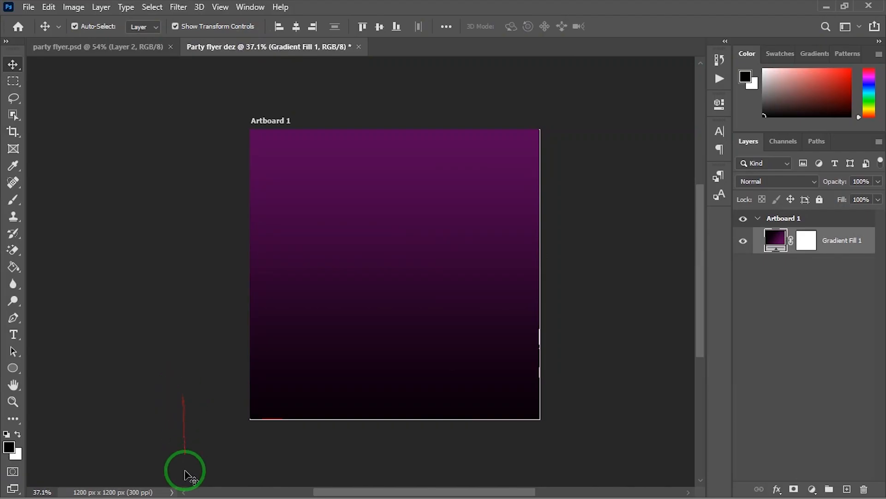
- Place the light circle image from the party flyer folder across the artboard's upper part in Photoshop and confirm the placement
{"action": "key", "text": "super"}
{"action": "mouse_move", "coordinate": [251, 488]}
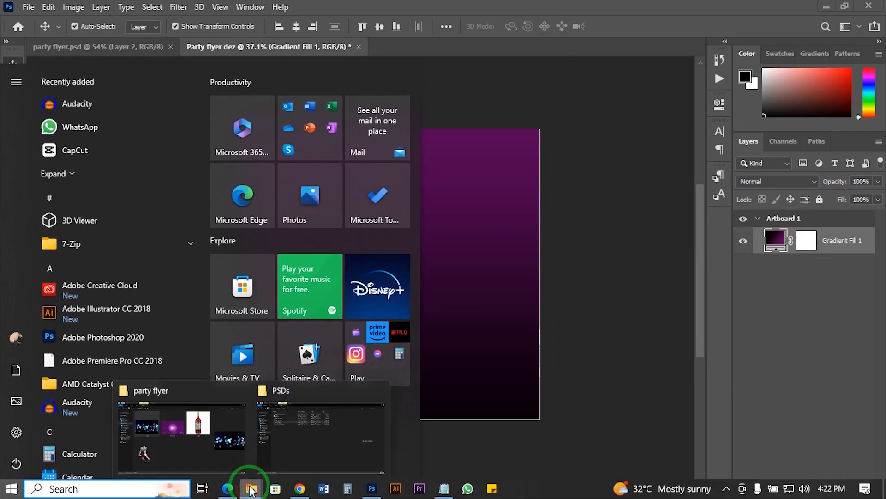
{"action": "left_click", "coordinate": [195, 431]}
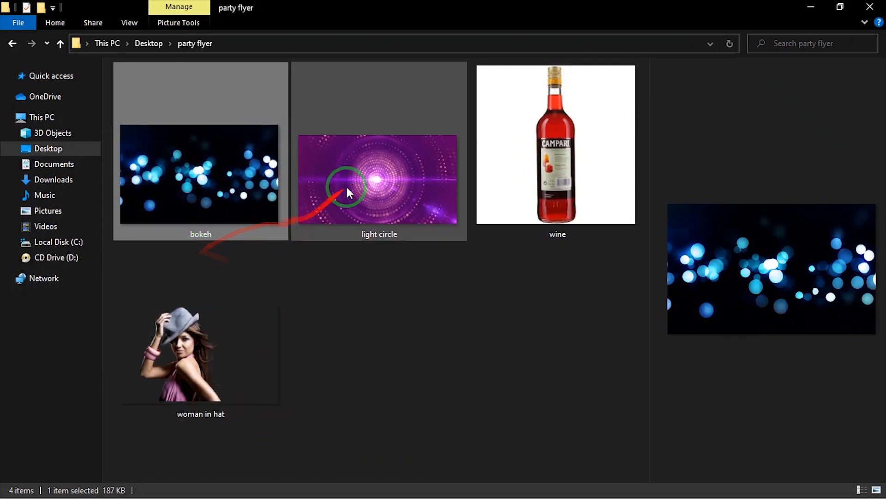
{"action": "left_click_drag", "start_coordinate": [346, 185], "coordinate": [372, 492]}
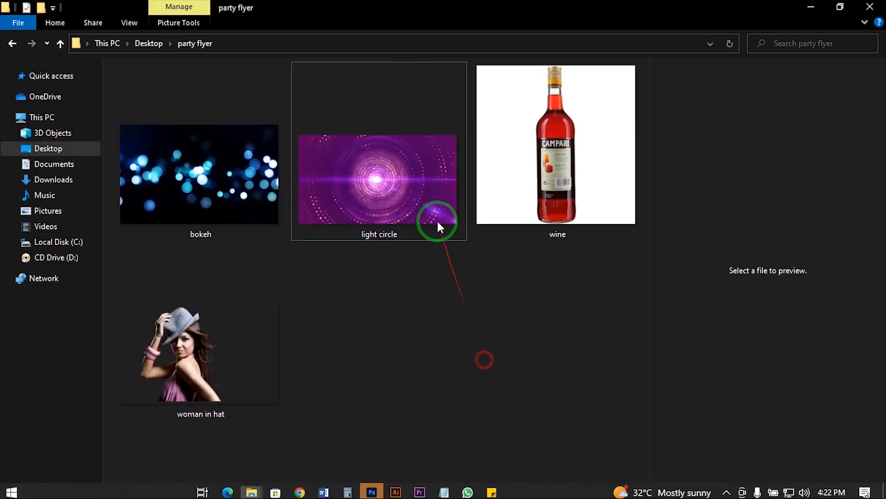
{"action": "left_click_drag", "start_coordinate": [438, 223], "coordinate": [419, 195]}
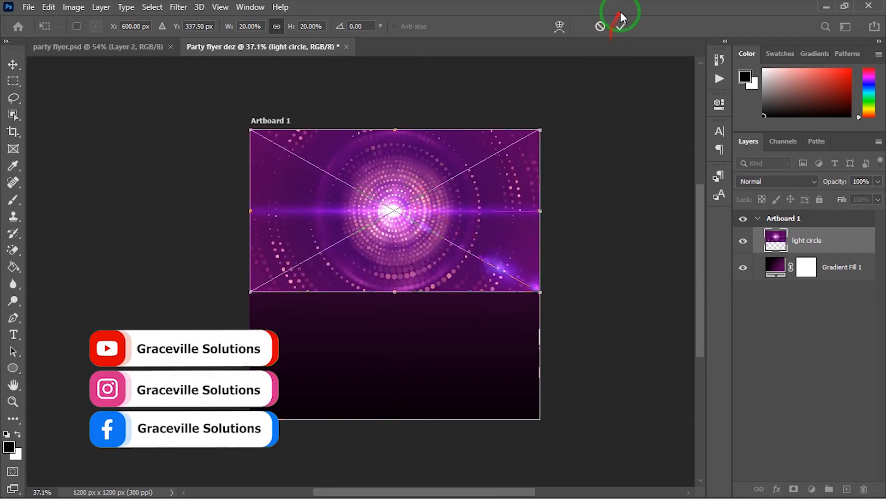
{"action": "left_click", "coordinate": [621, 27]}
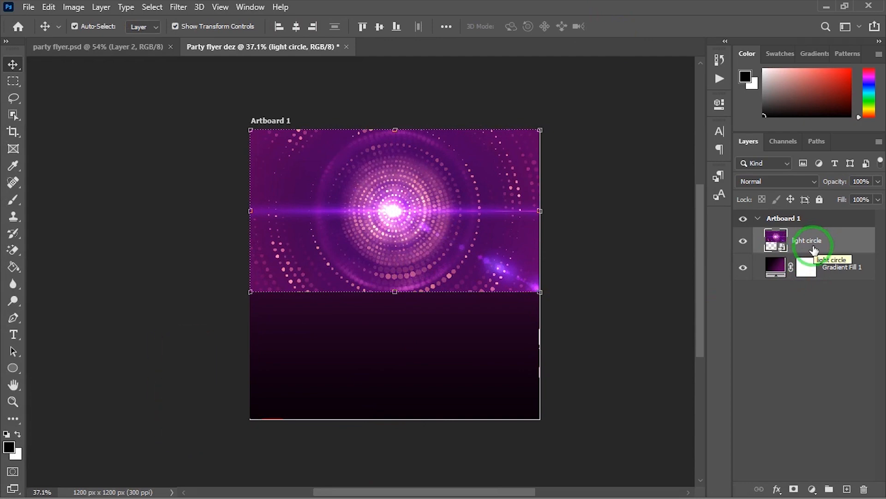
- Add a layer mask to the light circle layer
{"action": "scroll", "coordinate": [491, 373], "scroll_direction": "up", "scroll_amount": 3}
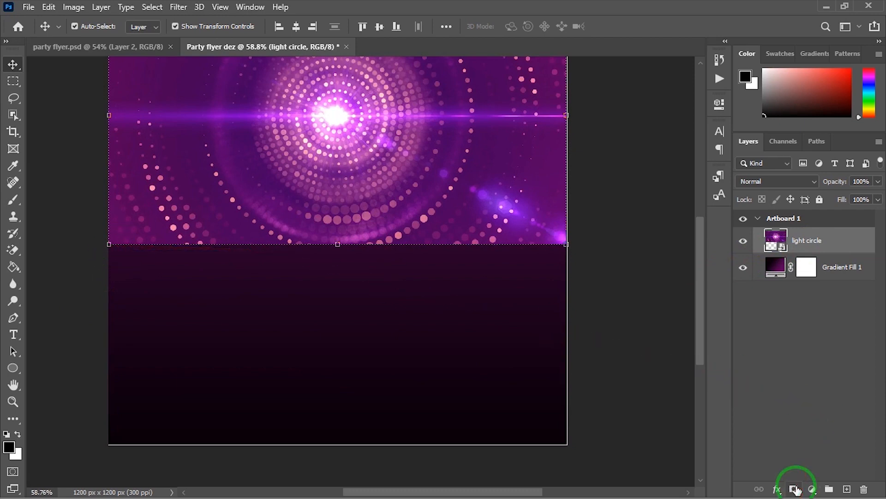
{"action": "scroll", "coordinate": [231, 276], "scroll_direction": "down", "scroll_amount": 2}
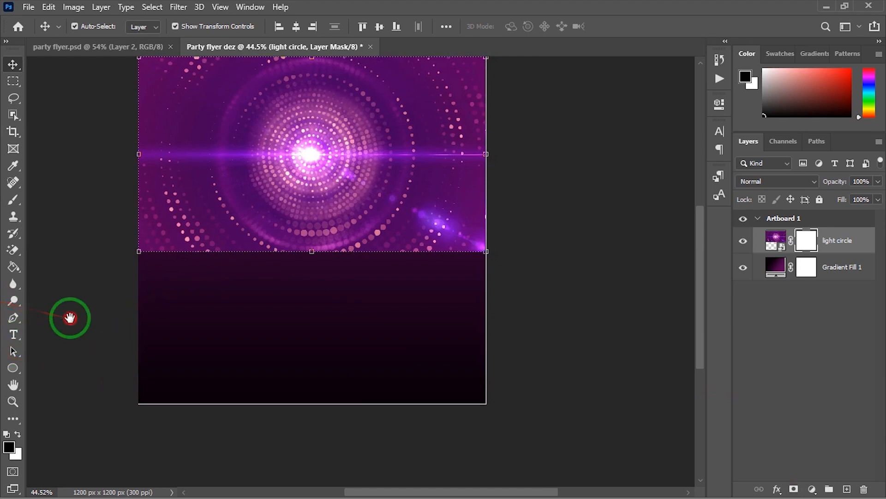
{"action": "left_click_drag", "start_coordinate": [69, 318], "coordinate": [184, 339]}
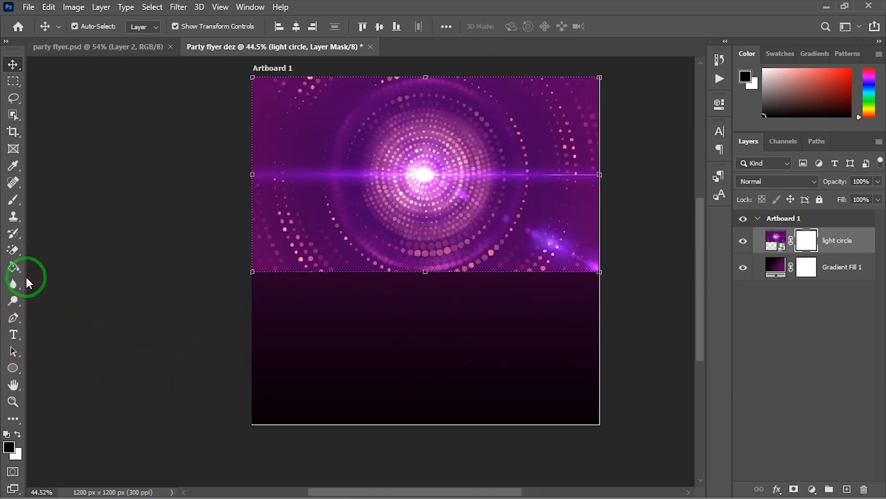
- Paint black on the light circle's mask with a 500 px Soft Round brush to fade the image's lower edge into the background
{"action": "key", "text": "b"}
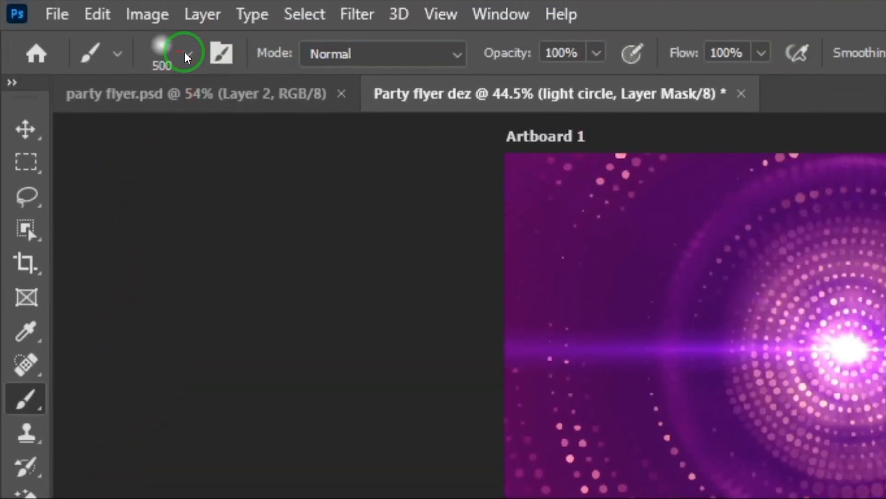
{"action": "left_click", "coordinate": [189, 56]}
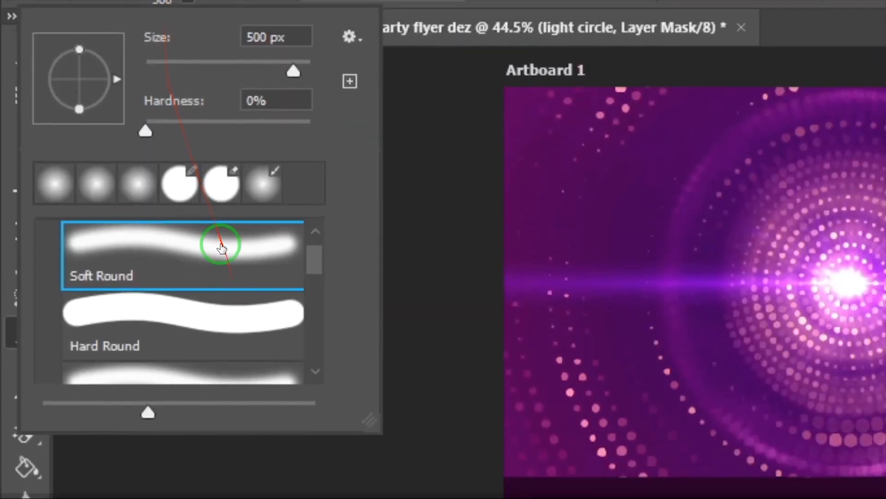
{"action": "left_click", "coordinate": [217, 319]}
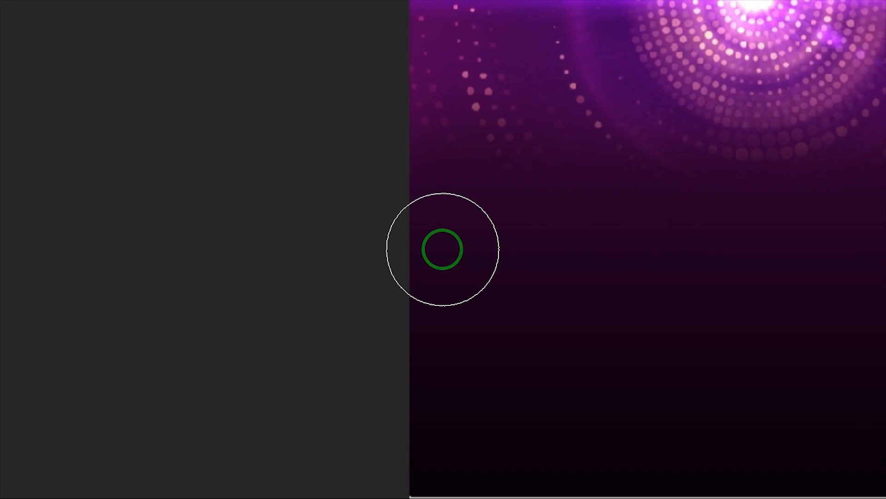
{"action": "key", "text": "v"}
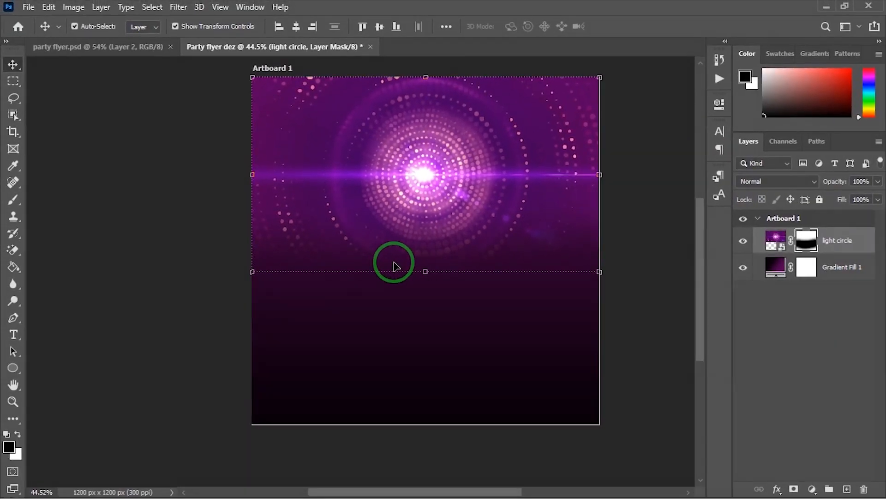
- Lower the light circle layer's opacity so the glow becomes softer
{"action": "left_click_drag", "start_coordinate": [420, 242], "coordinate": [670, 295]}
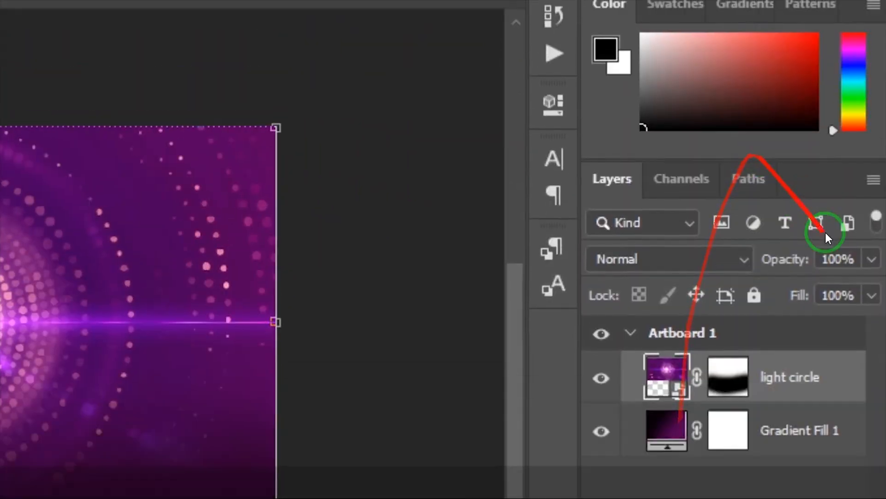
{"action": "left_click", "coordinate": [873, 250]}
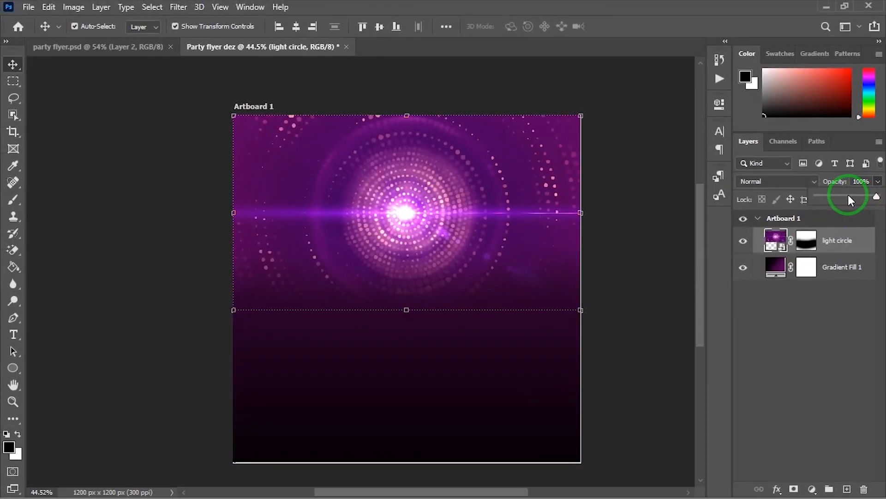
{"action": "left_click_drag", "start_coordinate": [857, 195], "coordinate": [848, 197]}
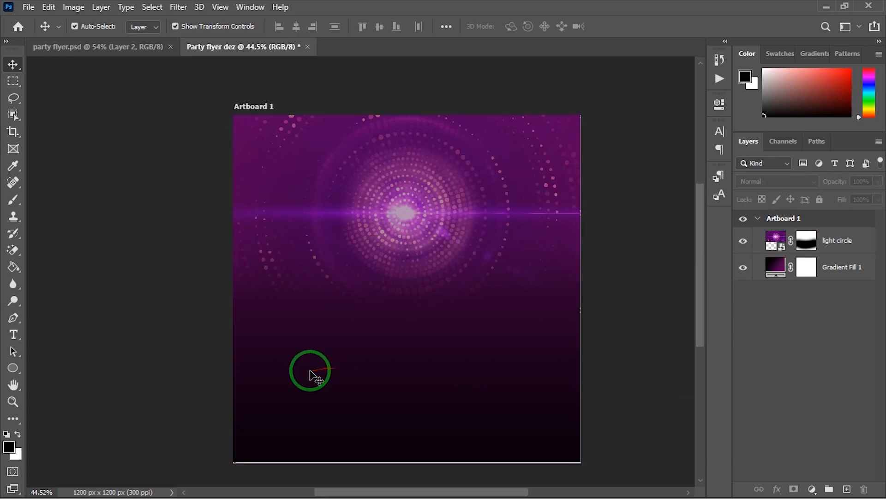
- Place the bokeh image from the party flyer folder over the artboard's upper part in Photoshop and confirm the placement
{"action": "key", "text": "super"}
{"action": "left_click", "coordinate": [247, 490]}
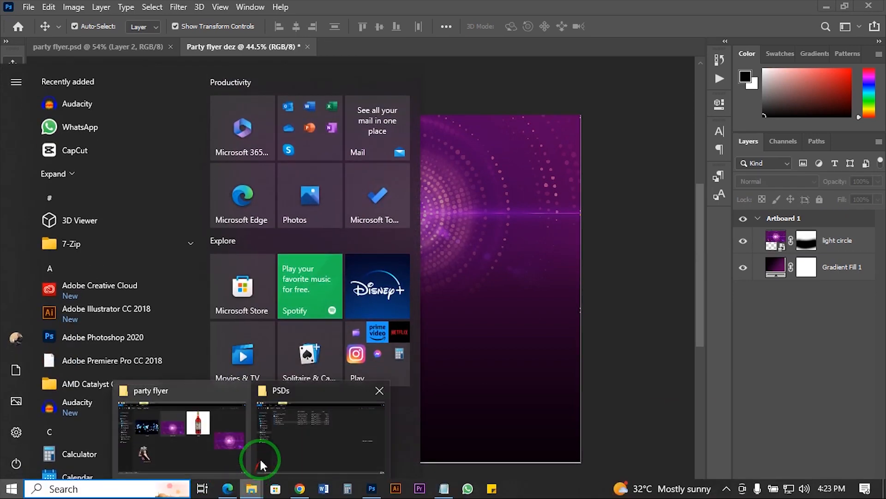
{"action": "left_click", "coordinate": [259, 457]}
{"action": "left_click", "coordinate": [202, 430]}
{"action": "left_click", "coordinate": [204, 197]}
{"action": "left_click_drag", "start_coordinate": [204, 197], "coordinate": [389, 283]}
{"action": "left_click_drag", "start_coordinate": [418, 287], "coordinate": [423, 223]}
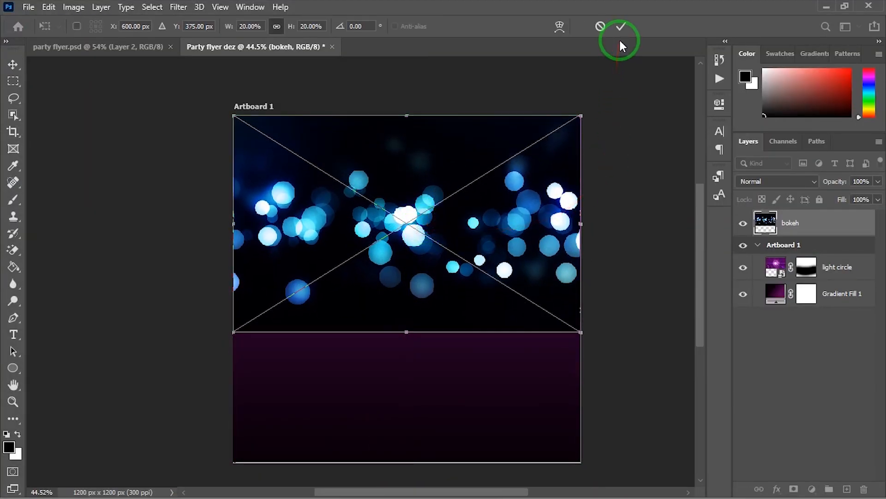
{"action": "left_click", "coordinate": [621, 26]}
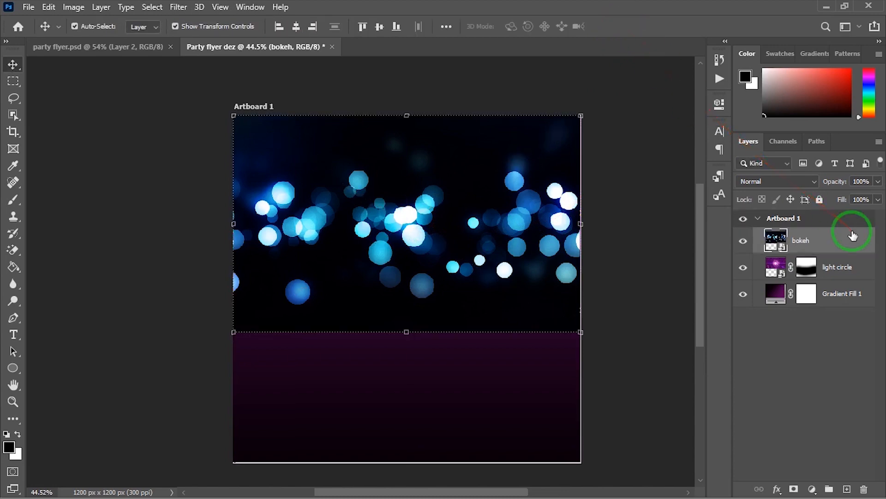
- Set the bokeh layer's blend mode to Soft Light and its opacity to 49%
{"action": "left_click_drag", "start_coordinate": [853, 236], "coordinate": [825, 301]}
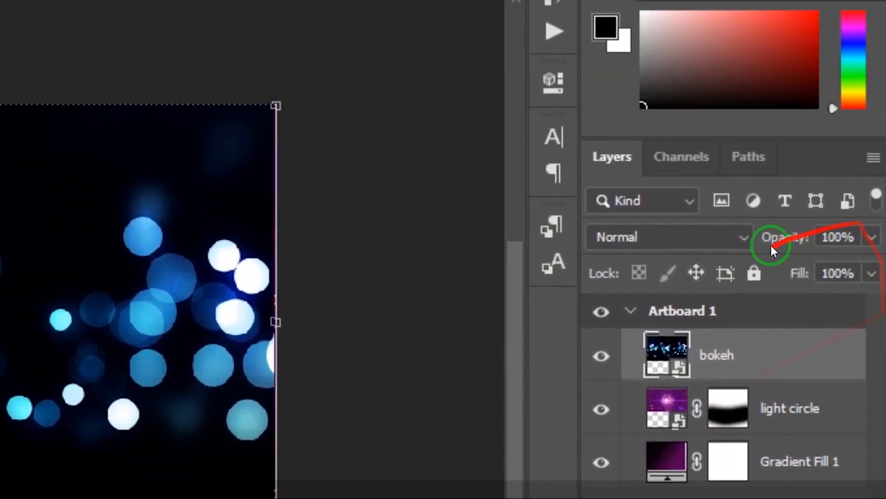
{"action": "left_click", "coordinate": [812, 184]}
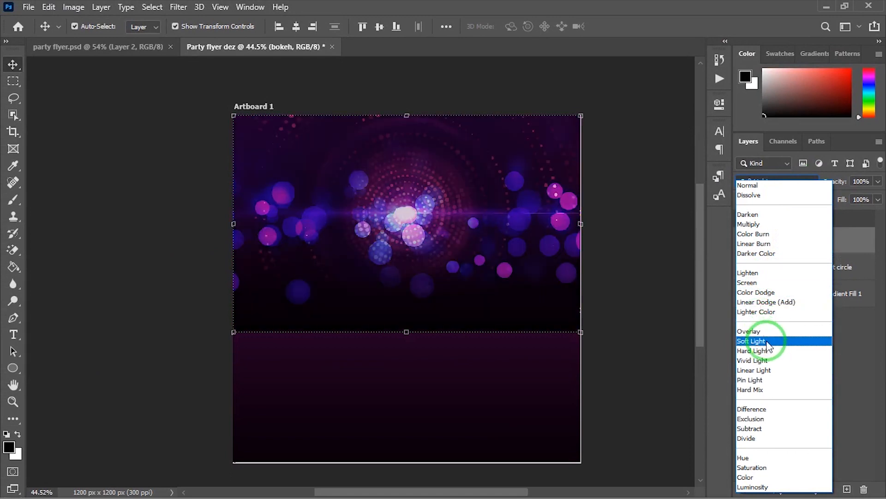
{"action": "left_click", "coordinate": [767, 341]}
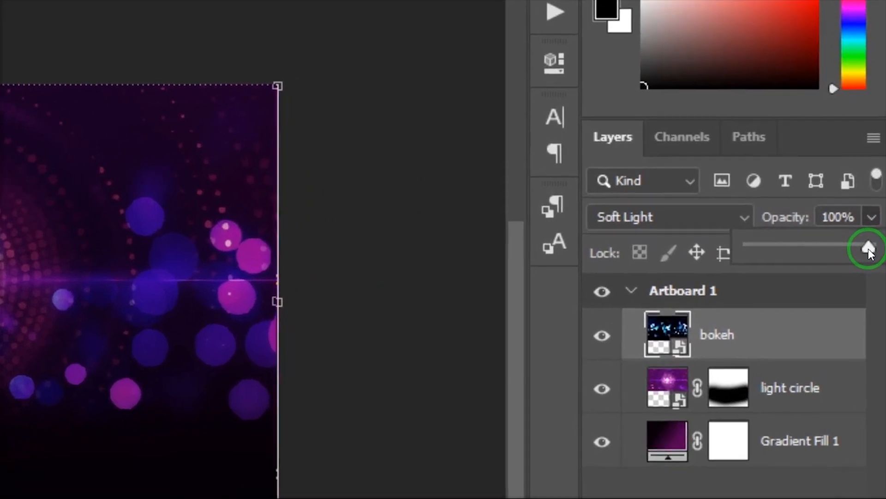
{"action": "left_click_drag", "start_coordinate": [877, 199], "coordinate": [847, 199]}
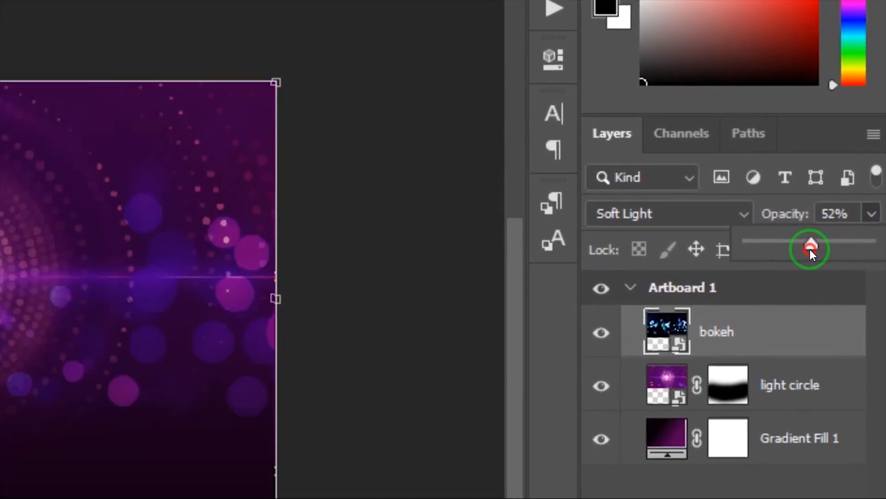
{"action": "mouse_move", "coordinate": [811, 250]}
{"action": "left_mouse_down"}
{"action": "mouse_move", "coordinate": [792, 249]}
{"action": "mouse_move", "coordinate": [808, 247]}
{"action": "left_mouse_up"}
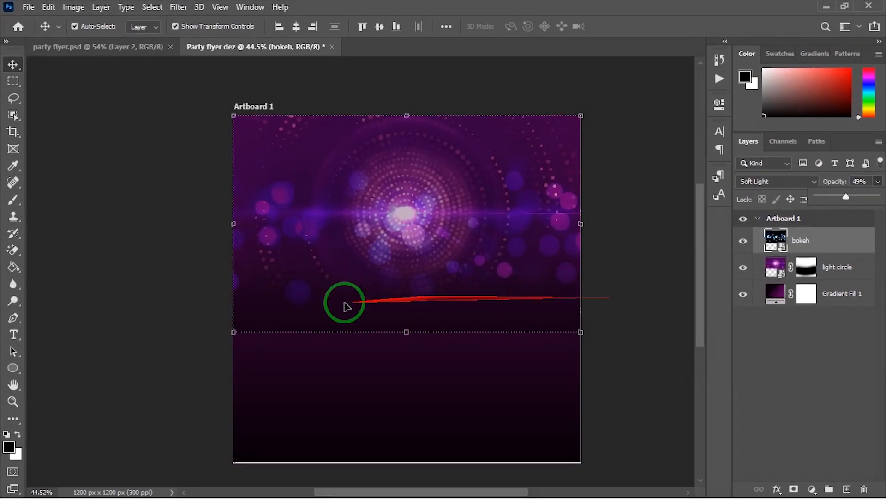
- Add a layer mask to the bokeh layer and brush black over it to fade out the image's lower edge
{"action": "scroll", "coordinate": [317, 279], "scroll_direction": "up", "scroll_amount": 4}
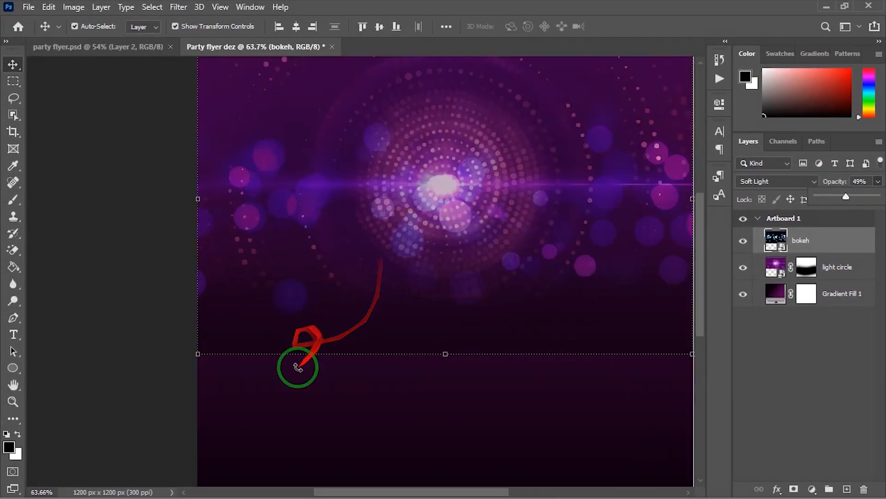
{"action": "scroll", "coordinate": [459, 302], "scroll_direction": "down", "scroll_amount": 4}
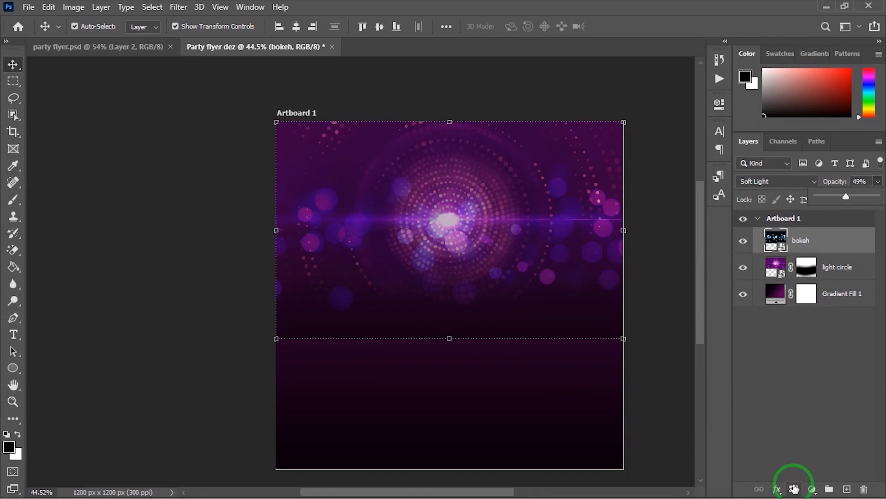
{"action": "left_click", "coordinate": [794, 488]}
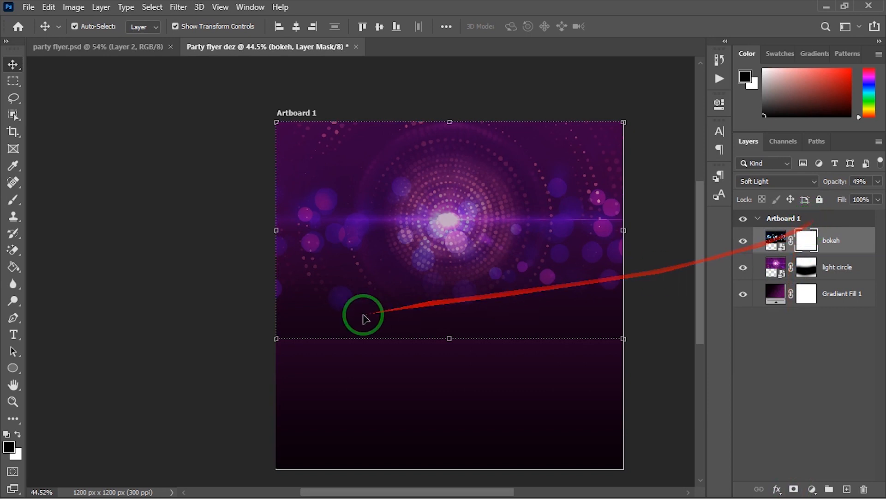
{"action": "key", "text": "b"}
{"action": "mouse_move", "coordinate": [337, 349]}
{"action": "left_mouse_down"}
{"action": "mouse_move", "coordinate": [328, 364]}
{"action": "mouse_move", "coordinate": [257, 358]}
{"action": "mouse_move", "coordinate": [511, 370]}
{"action": "mouse_move", "coordinate": [632, 364]}
{"action": "mouse_move", "coordinate": [259, 390]}
{"action": "mouse_move", "coordinate": [217, 359]}
{"action": "mouse_move", "coordinate": [212, 284]}
{"action": "left_mouse_up"}
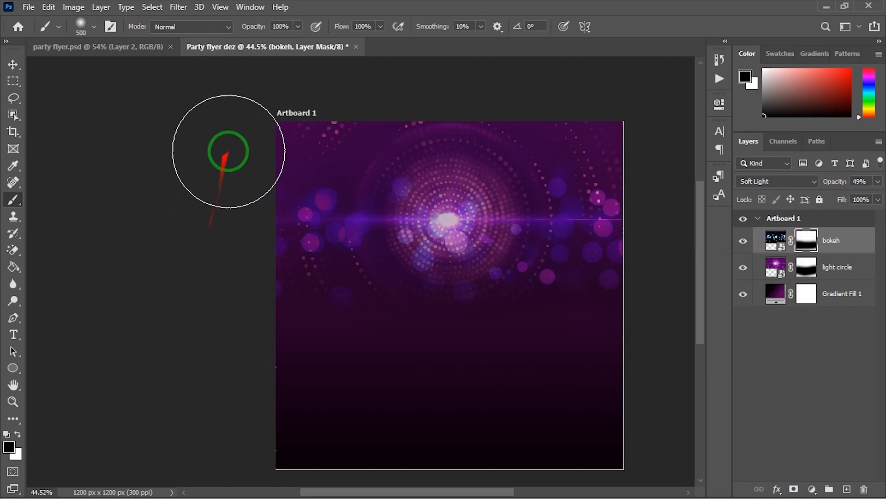
{"action": "mouse_move", "coordinate": [228, 151]}
{"action": "left_mouse_down"}
{"action": "mouse_move", "coordinate": [257, 136]}
{"action": "mouse_move", "coordinate": [527, 97]}
{"action": "mouse_move", "coordinate": [642, 98]}
{"action": "mouse_move", "coordinate": [483, 77]}
{"action": "mouse_move", "coordinate": [263, 86]}
{"action": "left_mouse_up"}
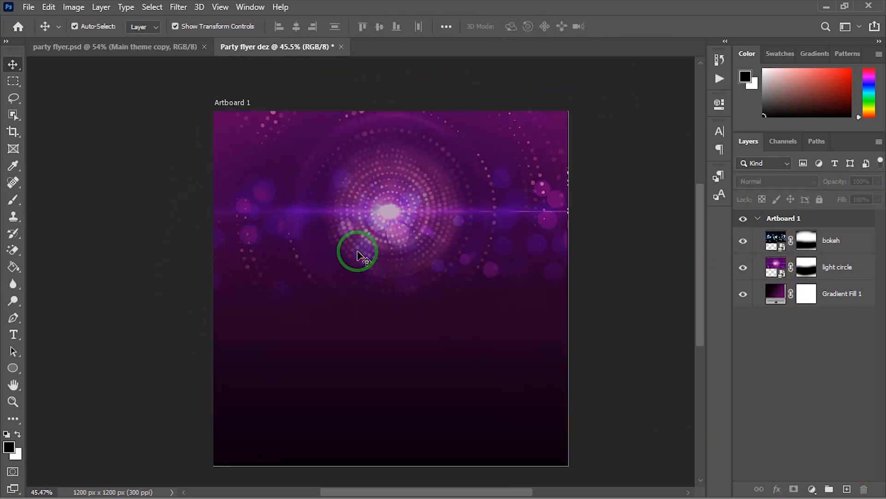
- Copy the line FLEETING ENTERTAINMENT from the PRATTY FLYER notes in Notepad and return to the flyer in Photoshop
{"action": "scroll", "coordinate": [358, 255], "scroll_direction": "up", "scroll_amount": 2}
{"action": "scroll", "coordinate": [360, 255], "scroll_direction": "down", "scroll_amount": 2}
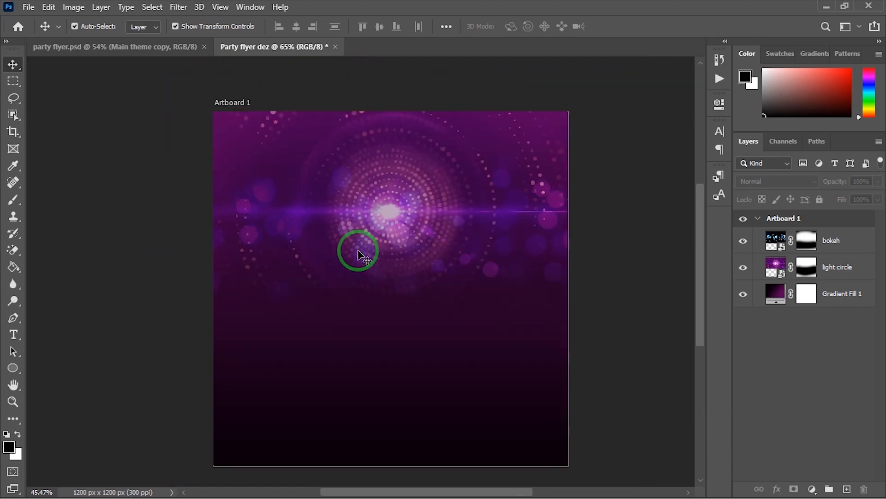
{"action": "key", "text": "super"}
{"action": "left_click", "coordinate": [444, 489]}
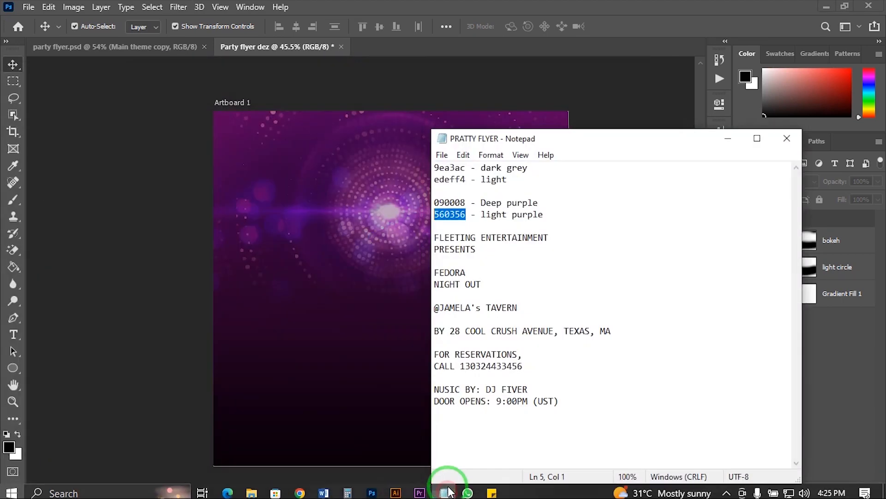
{"action": "left_click_drag", "start_coordinate": [550, 240], "coordinate": [425, 234]}
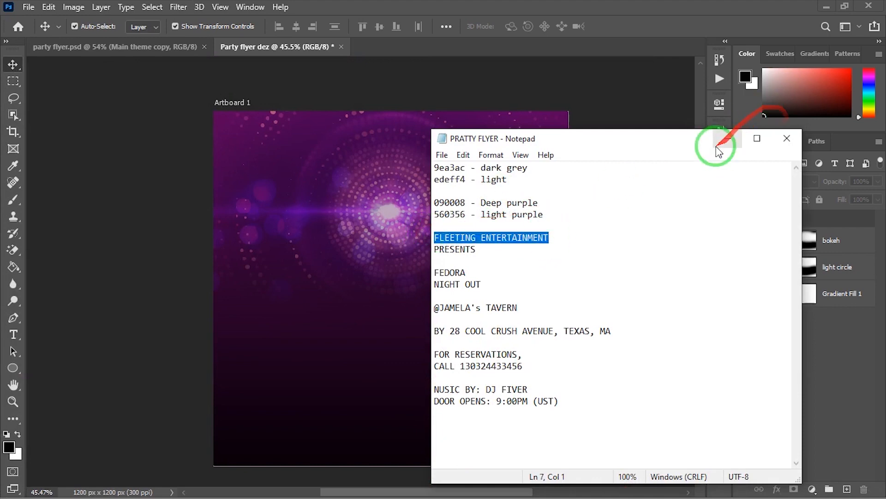
{"action": "left_click", "coordinate": [728, 139]}
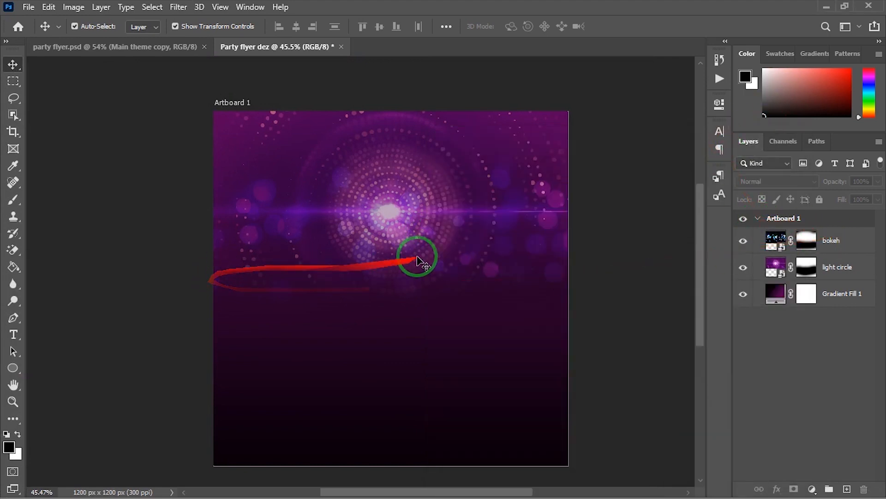
- Group the bokeh, light circle and Gradient Fill 1 layers
{"action": "left_click", "coordinate": [845, 244]}
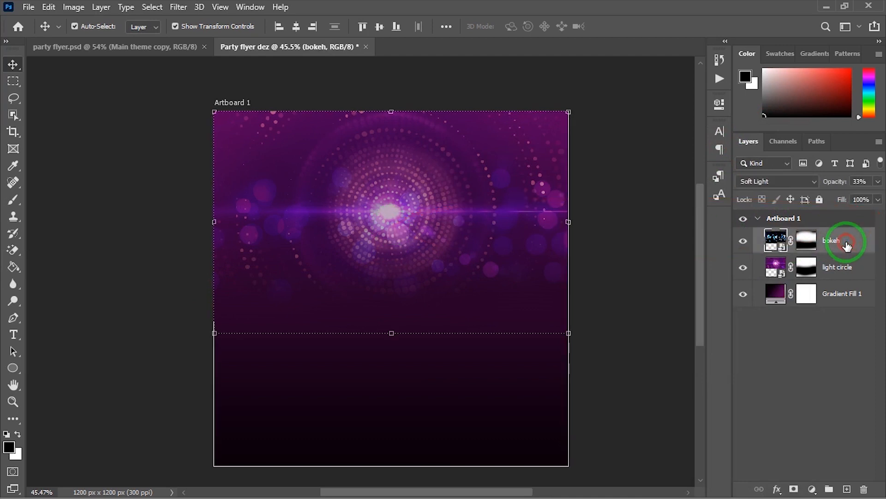
{"action": "left_click", "coordinate": [835, 299], "text": "shift"}
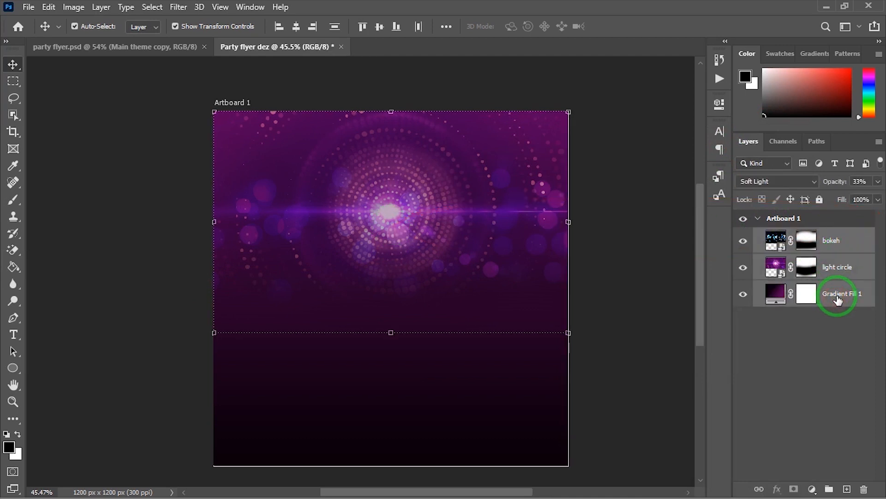
{"action": "key", "text": "ctrl+g"}
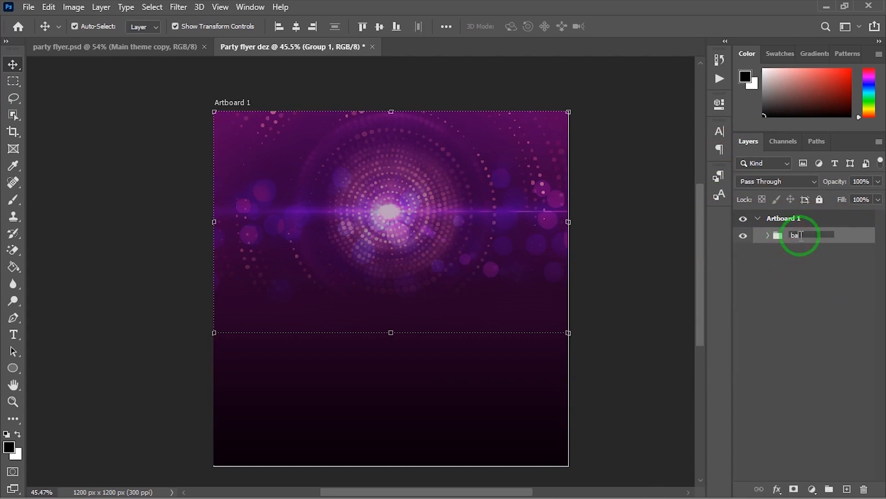
- Name the new layer group background
{"action": "left_click", "coordinate": [777, 294]}
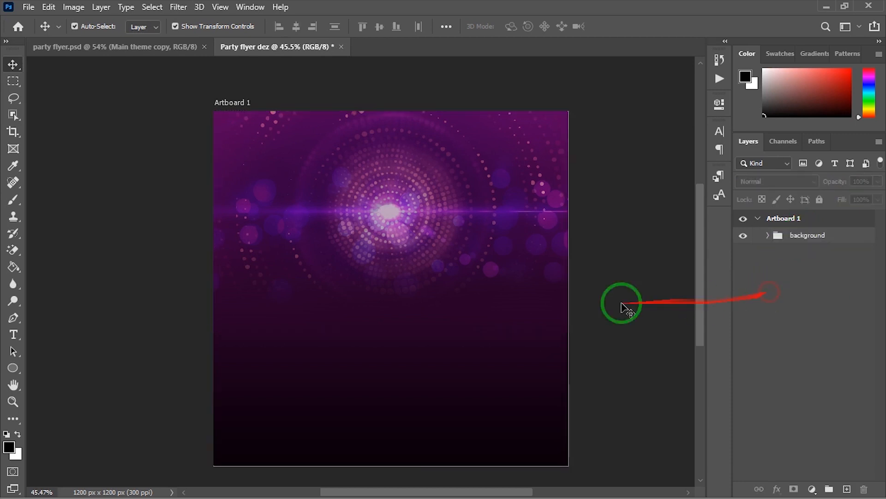
- Add the text line FLEETING ENTERTAINMENT in Montserrat Bold 12 pt near the top of the artboard
{"action": "scroll", "coordinate": [435, 256], "scroll_direction": "up", "scroll_amount": 4}
{"action": "left_click_drag", "start_coordinate": [360, 269], "coordinate": [409, 285]}
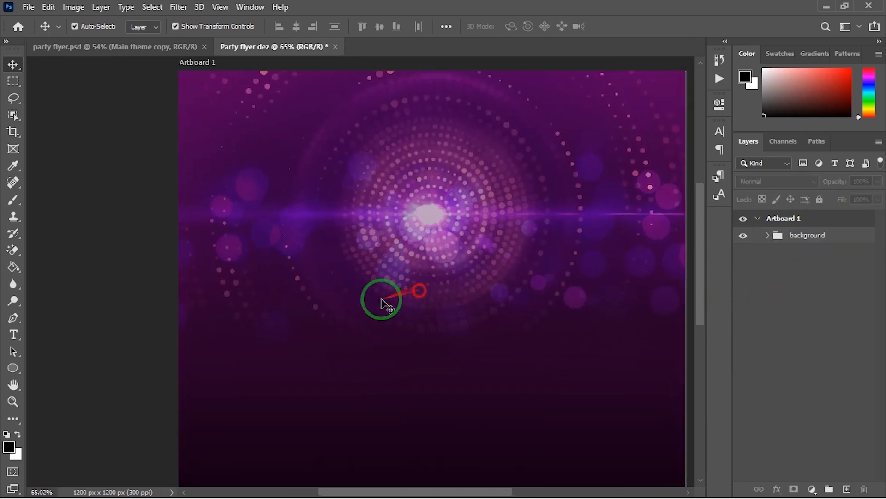
{"action": "left_click", "coordinate": [13, 333]}
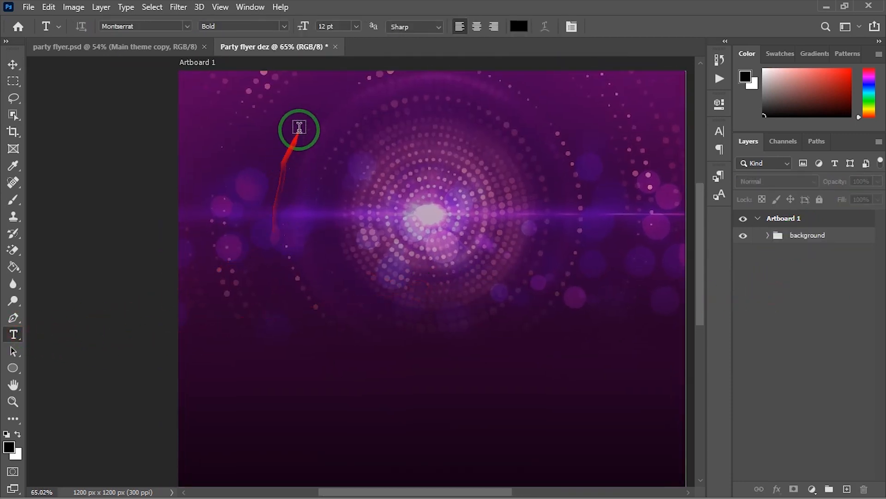
{"action": "left_click", "coordinate": [300, 107]}
{"action": "left_click", "coordinate": [367, 102]}
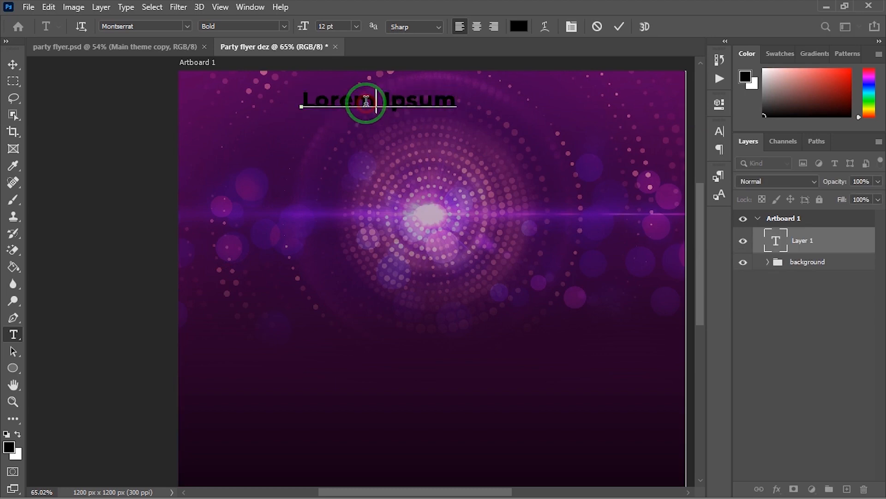
{"action": "key", "text": "ctrl+a"}
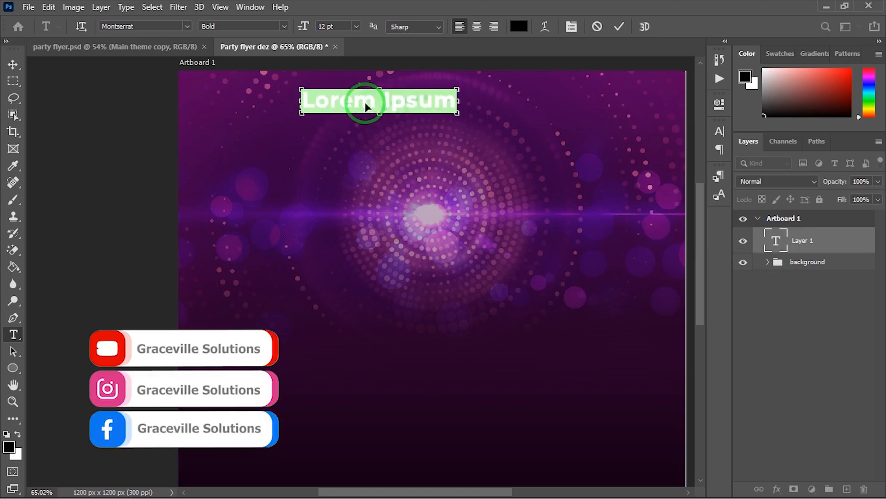
{"action": "type", "text": "FLEETING ENTERTAINMENT"}
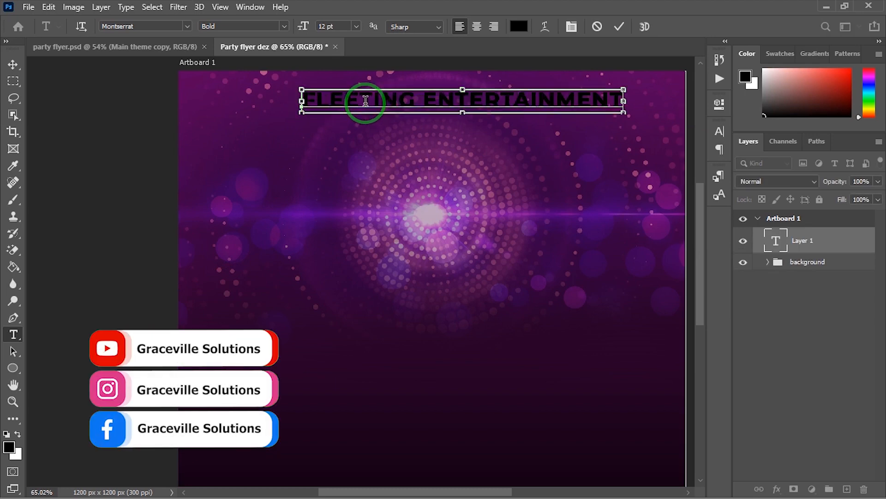
{"action": "left_click", "coordinate": [621, 27]}
- Change the FLEETING ENTERTAINMENT text colour to near-white fffdfd
{"action": "left_click", "coordinate": [718, 133]}
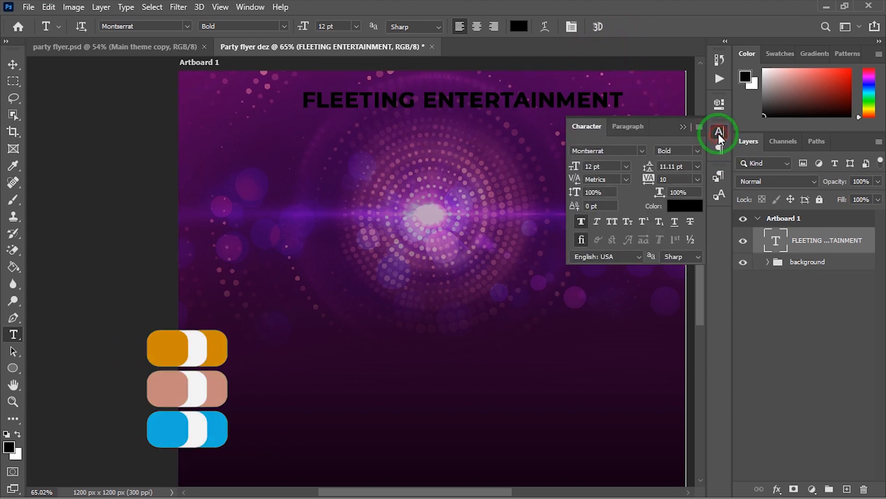
{"action": "left_click", "coordinate": [677, 206]}
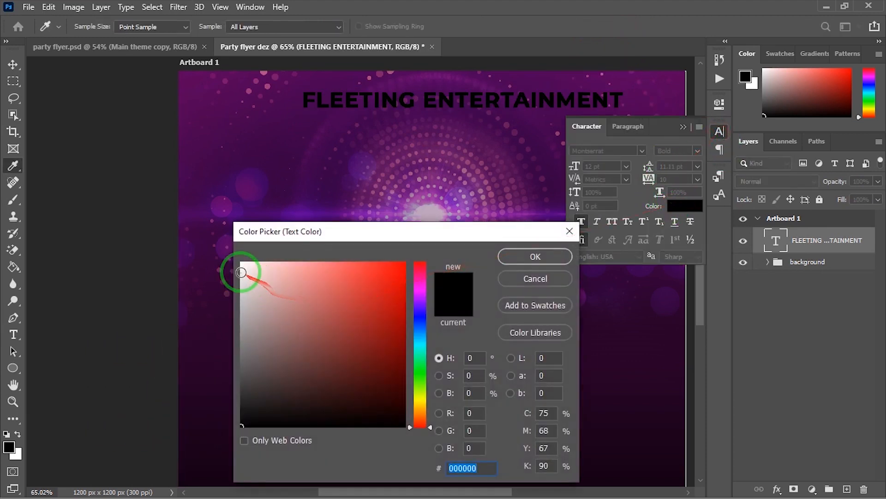
{"action": "left_click", "coordinate": [240, 266]}
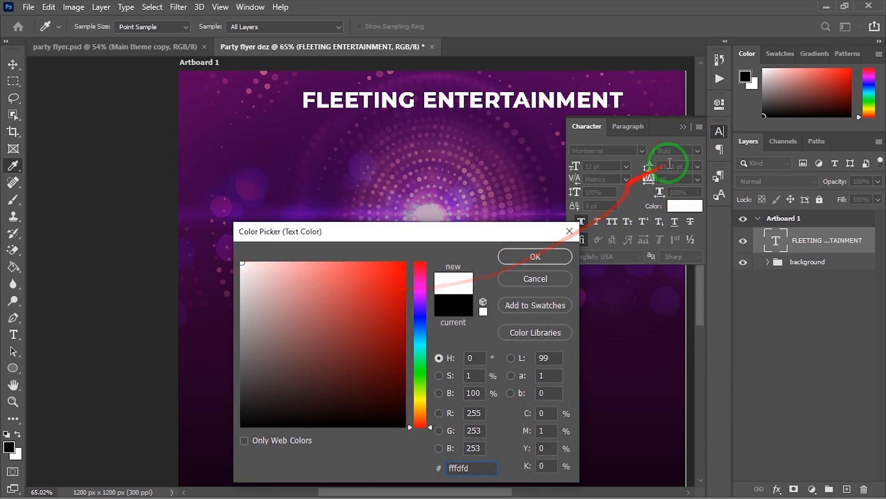
{"action": "left_click", "coordinate": [523, 255]}
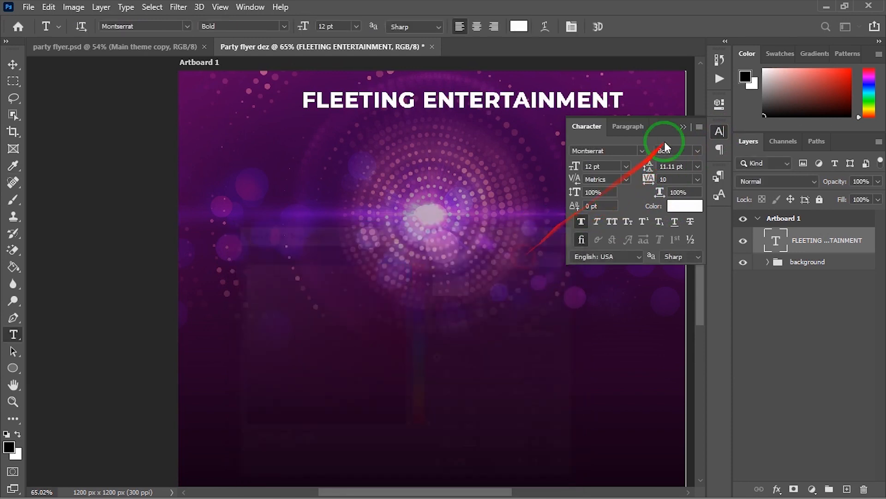
- Widen the letter spacing of the FLEETING ENTERTAINMENT text to a tracking of 300
{"action": "left_click", "coordinate": [697, 179]}
{"action": "left_click", "coordinate": [686, 333]}
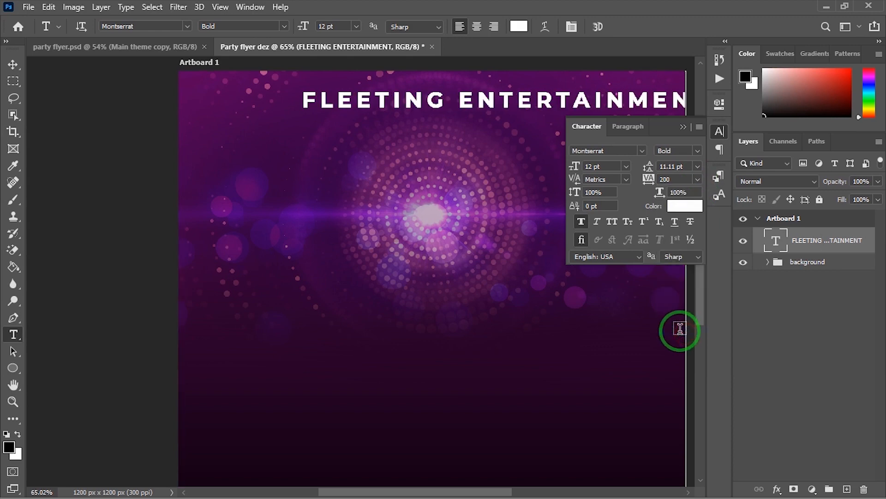
{"action": "scroll", "coordinate": [539, 115], "scroll_direction": "down", "scroll_amount": 3}
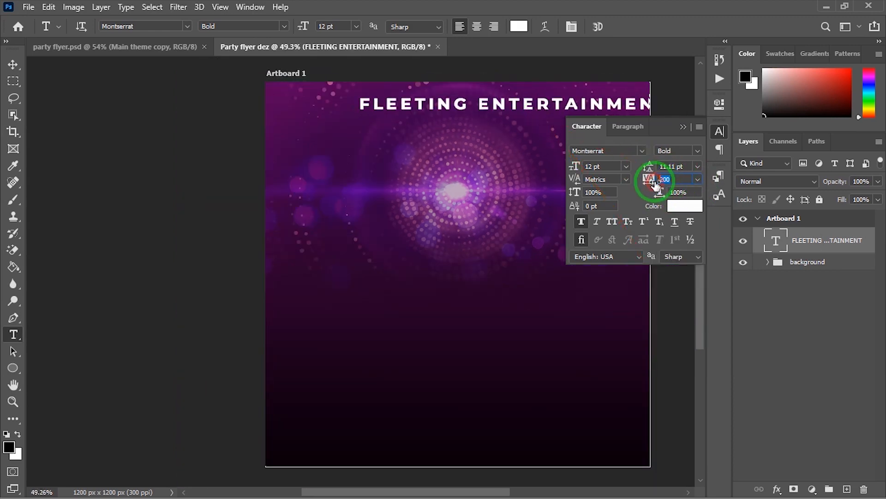
{"action": "left_click", "coordinate": [656, 183]}
{"action": "type", "text": "300"}
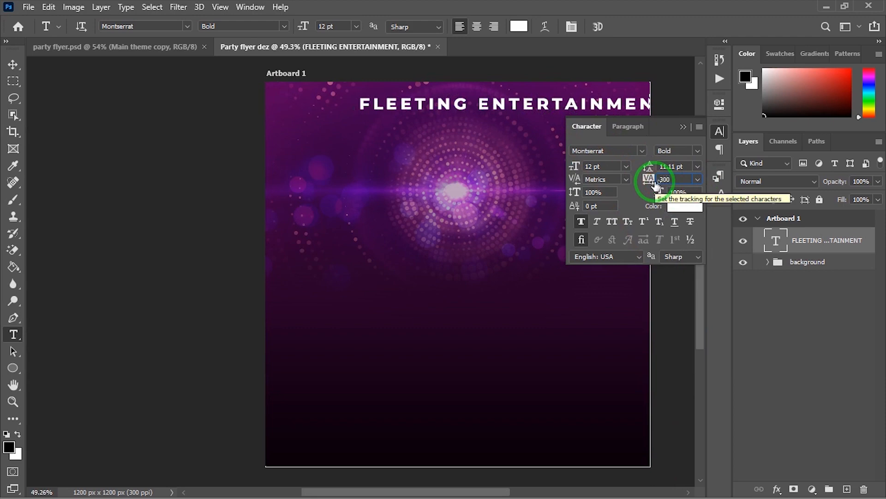
{"action": "key", "text": "Return"}
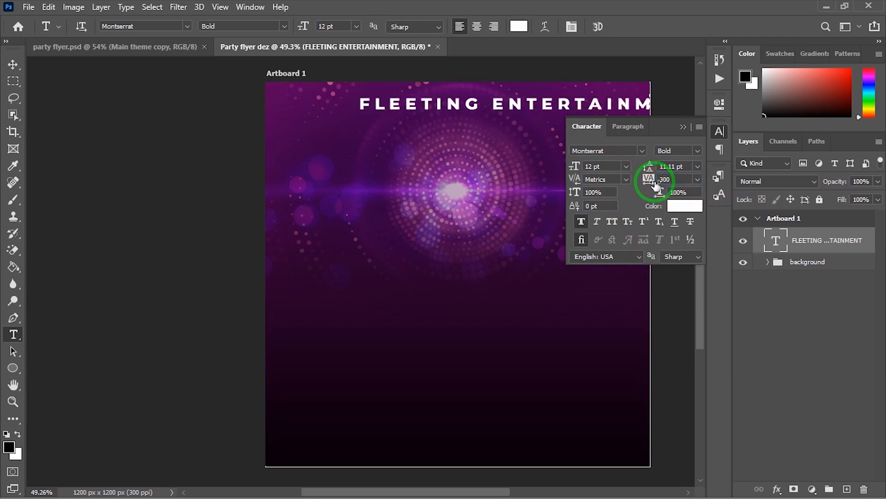
- Scale the FLEETING ENTERTAINMENT text down to about 71% and position it near the artboard's top centre
{"action": "left_click", "coordinate": [11, 67]}
{"action": "left_click_drag", "start_coordinate": [445, 103], "coordinate": [388, 109]}
{"action": "left_click_drag", "start_coordinate": [646, 97], "coordinate": [529, 105]}
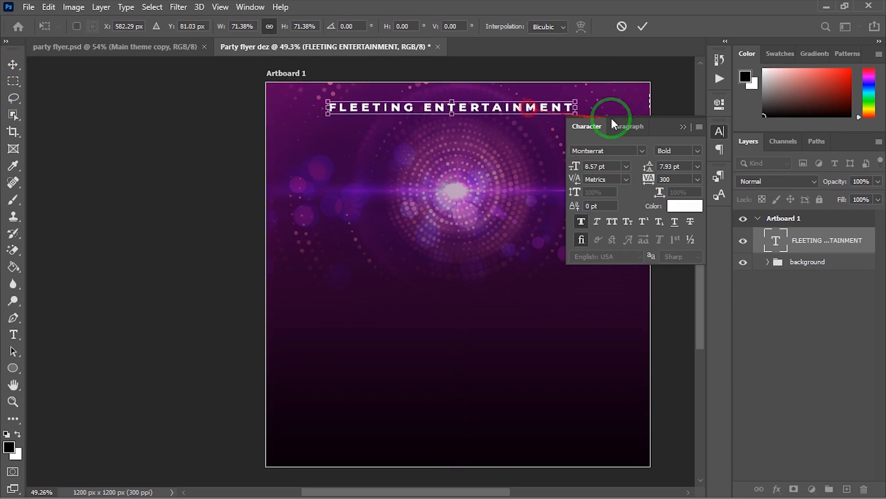
{"action": "left_click", "coordinate": [641, 27]}
{"action": "scroll", "coordinate": [506, 159], "scroll_direction": "up", "scroll_amount": 3}
{"action": "left_click_drag", "start_coordinate": [494, 161], "coordinate": [460, 200]}
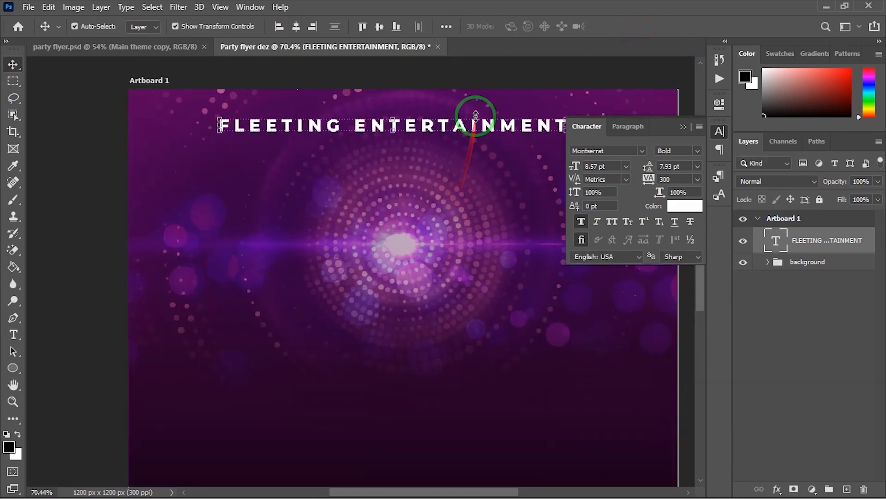
{"action": "left_click", "coordinate": [476, 127]}
{"action": "left_click_drag", "start_coordinate": [476, 127], "coordinate": [486, 121]}
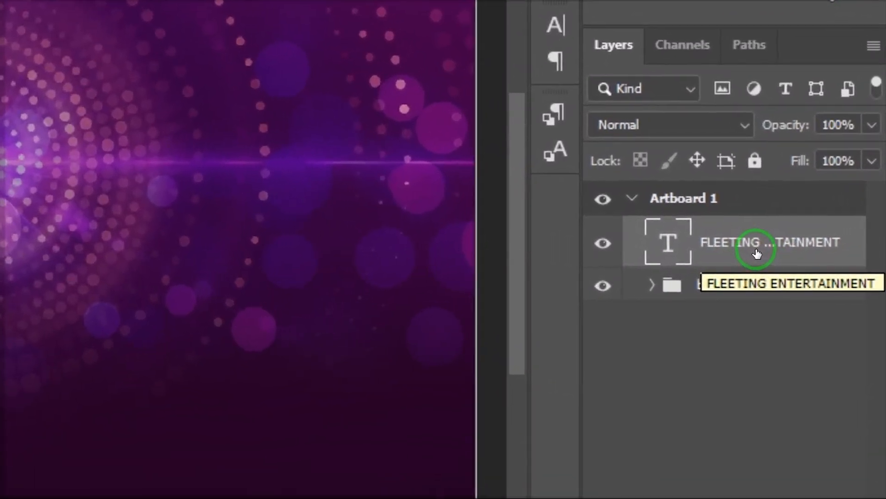
- Apply a black drop shadow to the FLEETING ENTERTAINMENT layer with 94% opacity, 4 px distance, 14% spread and 4 px size
{"action": "right_click", "coordinate": [822, 248]}
{"action": "left_click", "coordinate": [542, 31]}
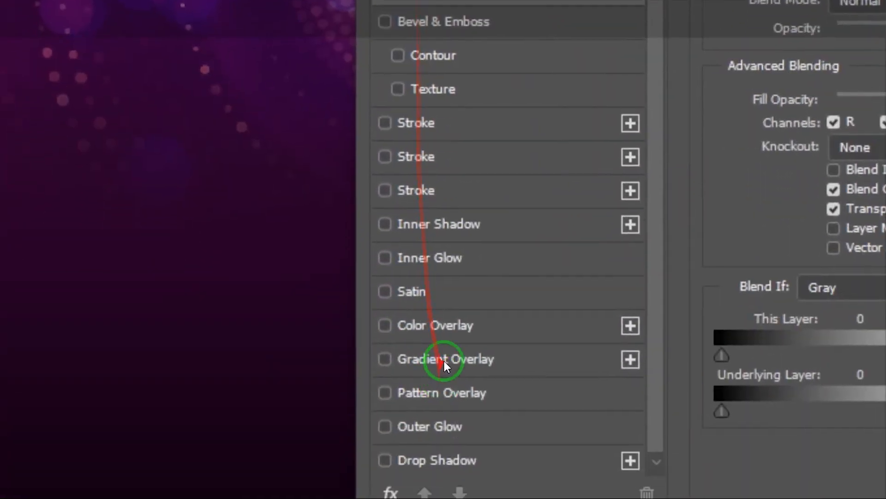
{"action": "left_click", "coordinate": [442, 422]}
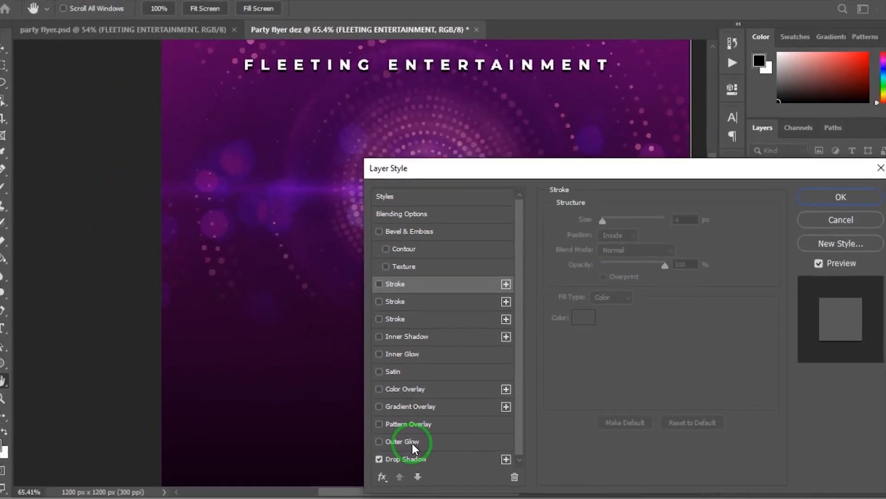
{"action": "left_click", "coordinate": [411, 459]}
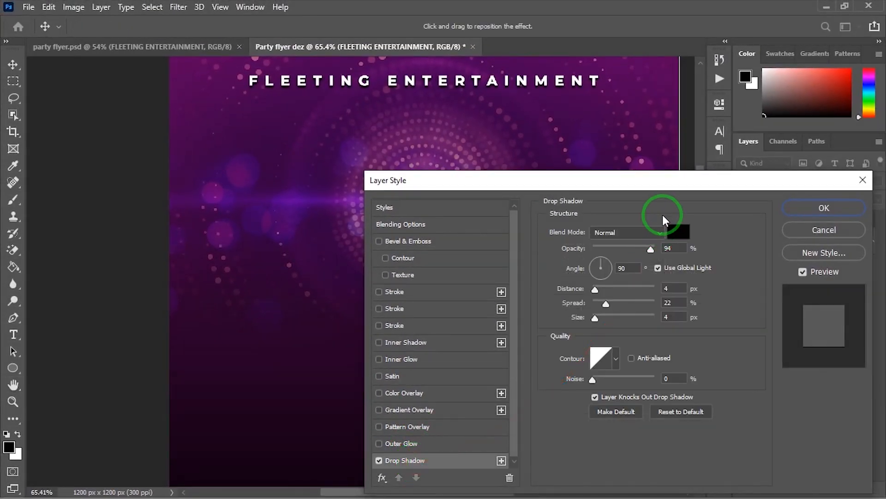
{"action": "left_click_drag", "start_coordinate": [667, 187], "coordinate": [628, 125]}
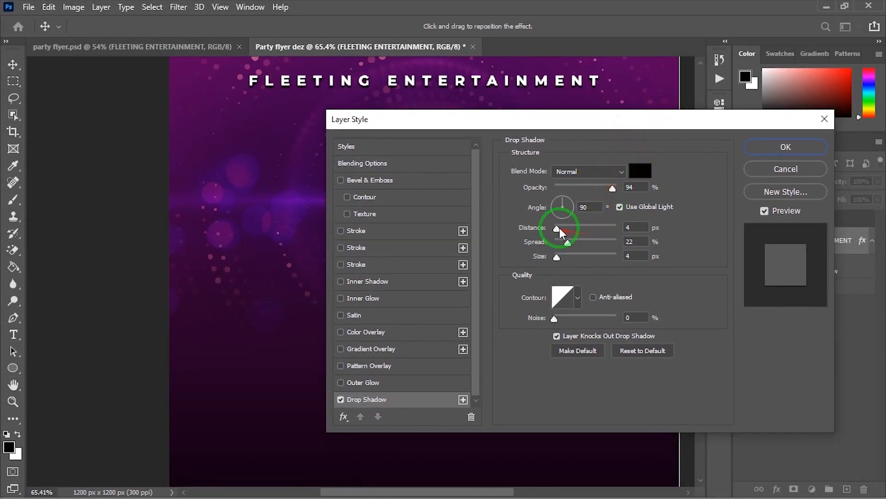
{"action": "left_click_drag", "start_coordinate": [557, 227], "coordinate": [557, 227]}
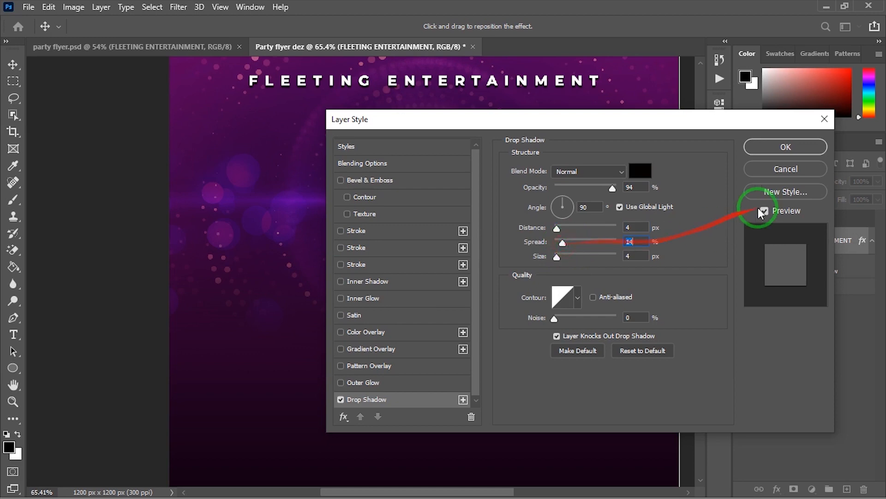
{"action": "left_click", "coordinate": [785, 147]}
- Nudge the FLEETING ENTERTAINMENT text slightly to the right along the artboard's top edge, keeping its wording
{"action": "scroll", "coordinate": [414, 168], "scroll_direction": "down", "scroll_amount": 3}
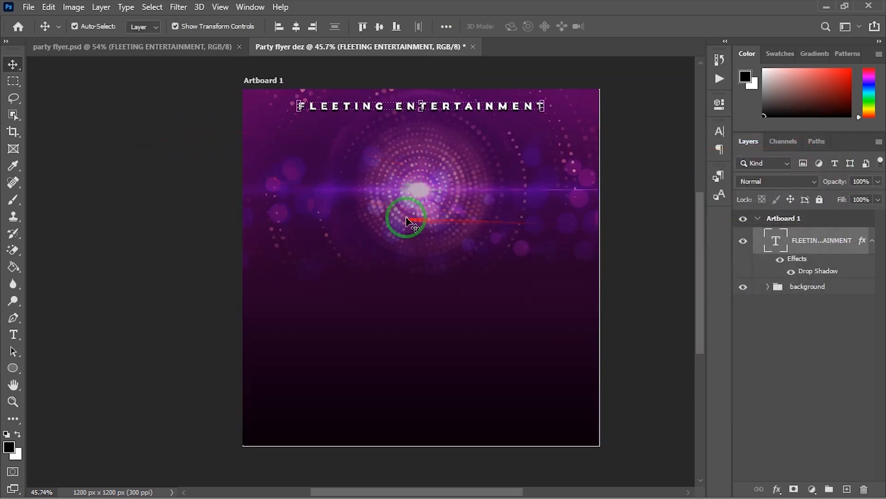
{"action": "scroll", "coordinate": [370, 253], "scroll_direction": "up", "scroll_amount": 2}
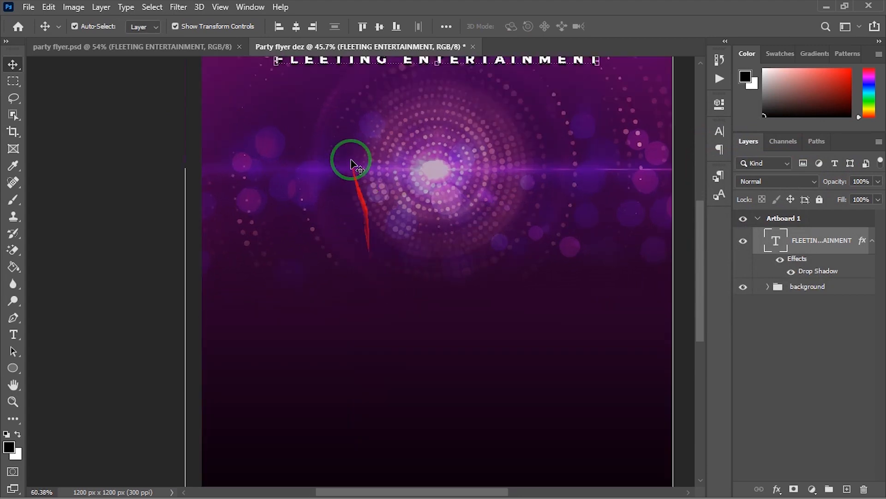
{"action": "left_click_drag", "start_coordinate": [351, 158], "coordinate": [352, 228]}
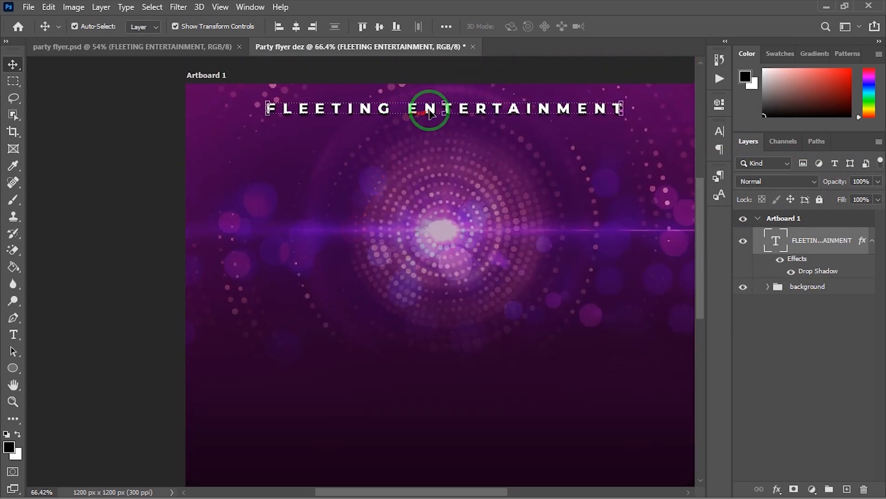
{"action": "left_click_drag", "start_coordinate": [433, 113], "coordinate": [436, 114]}
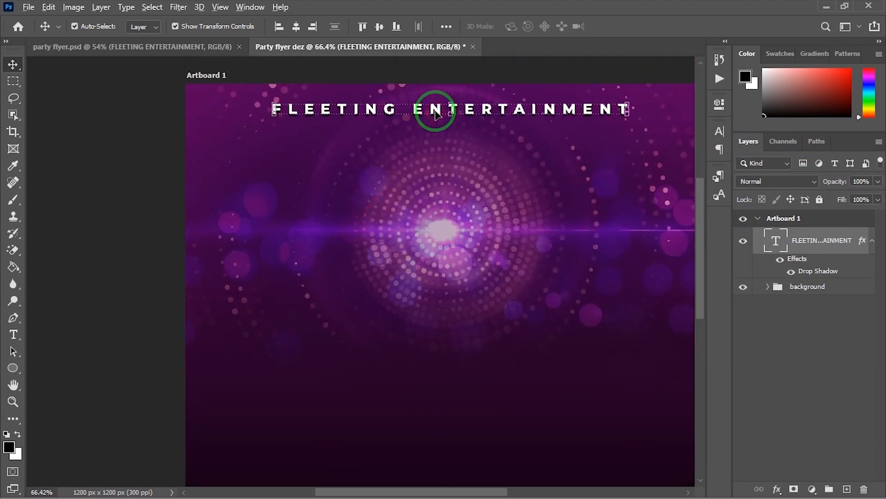
{"action": "double_click", "coordinate": [436, 114]}
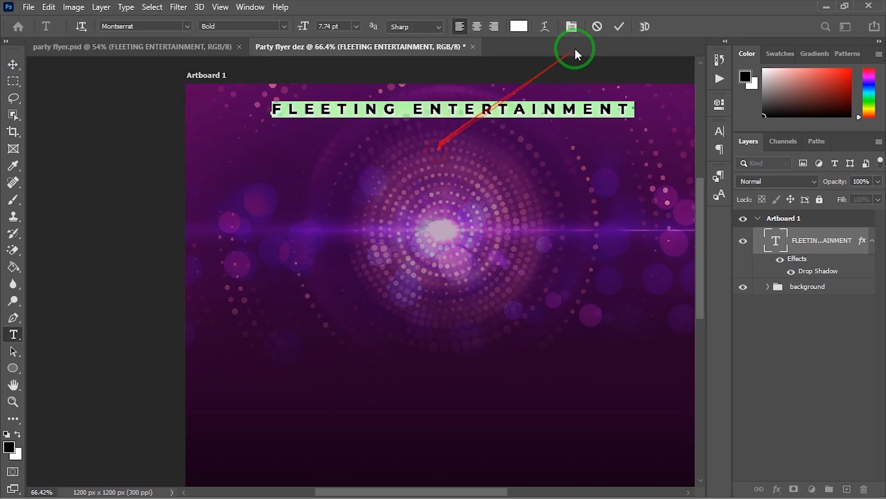
{"action": "left_click", "coordinate": [621, 29]}
{"action": "key", "text": "v"}
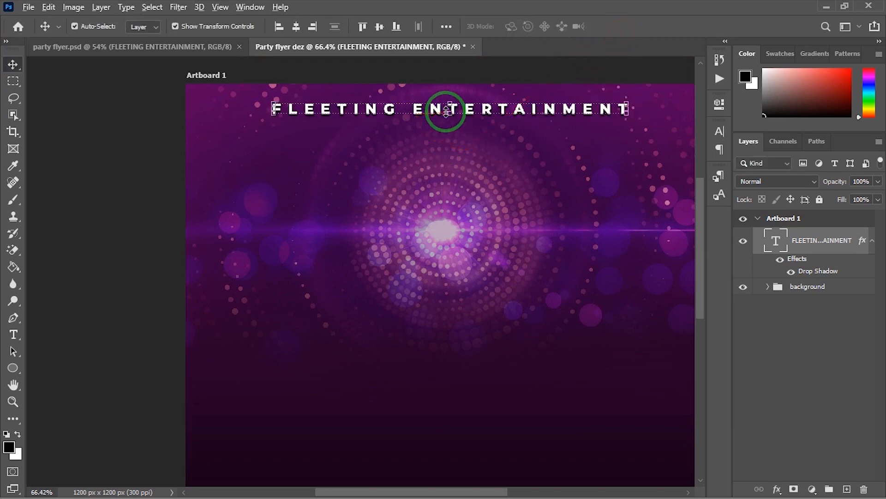
- Duplicate the FLEETING ENTERTAINMENT text just below itself, change the copy to Presents and centre it under the original line
{"action": "left_click_drag", "start_coordinate": [436, 113], "coordinate": [435, 144]}
{"action": "double_click", "coordinate": [436, 144]}
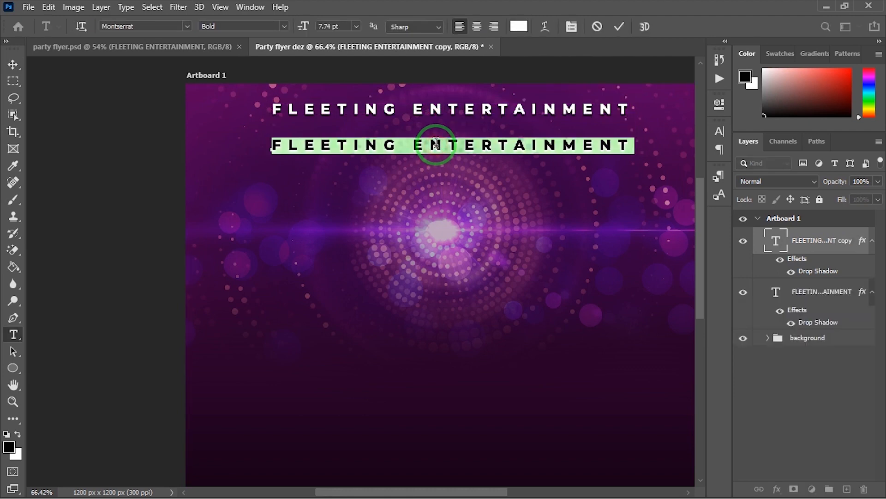
{"action": "type", "text": "Presents"}
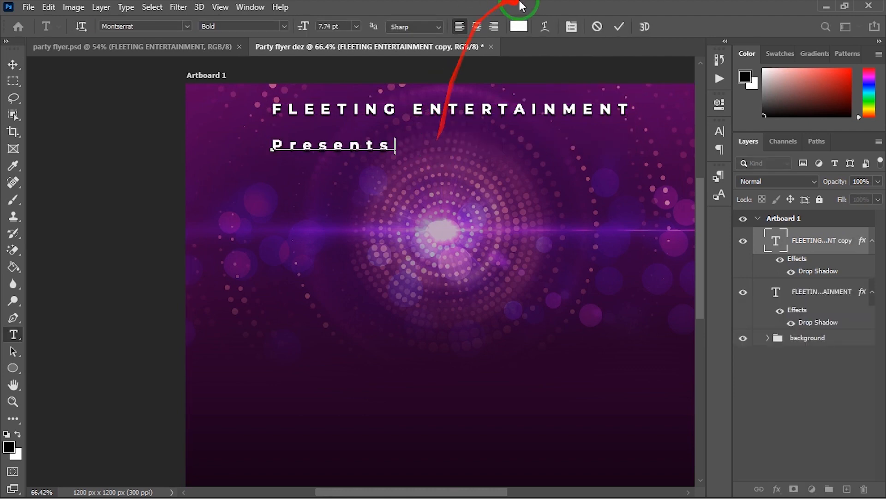
{"action": "left_click", "coordinate": [619, 26]}
{"action": "key", "text": "v"}
{"action": "left_click_drag", "start_coordinate": [350, 152], "coordinate": [480, 150]}
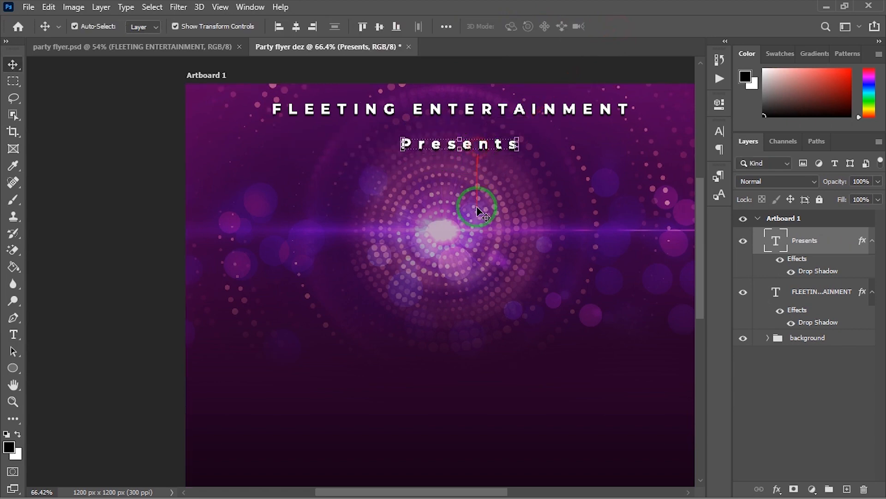
- Set the Presents text to Regular weight with 200 tracking and recentre it under the FLEETING ENTERTAINMENT line
{"action": "left_click_drag", "start_coordinate": [476, 203], "coordinate": [400, 203]}
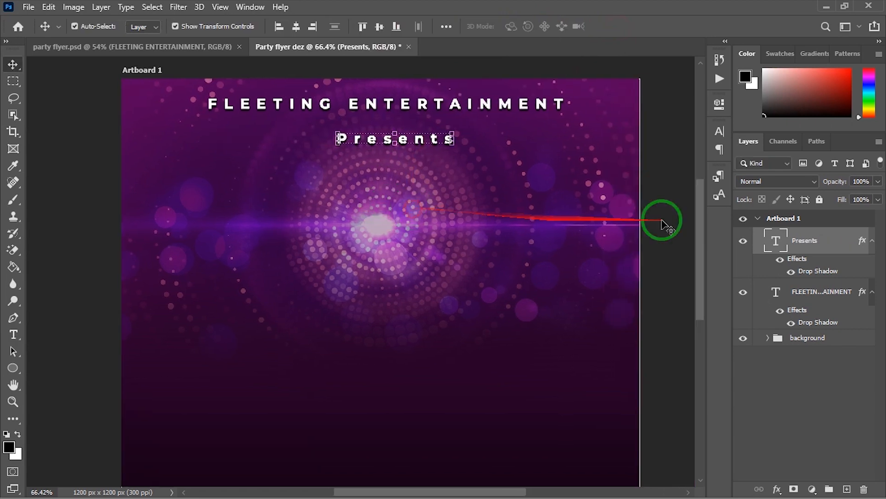
{"action": "left_click", "coordinate": [719, 131]}
{"action": "left_click", "coordinate": [698, 152]}
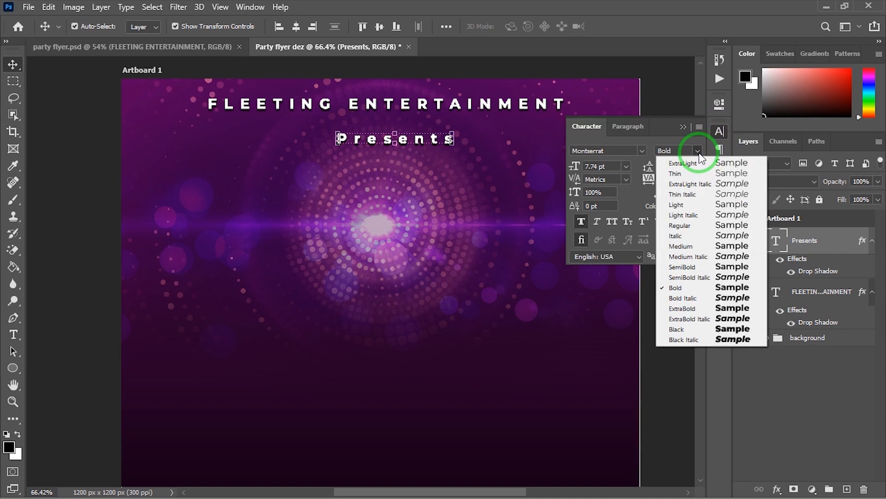
{"action": "left_click", "coordinate": [701, 227]}
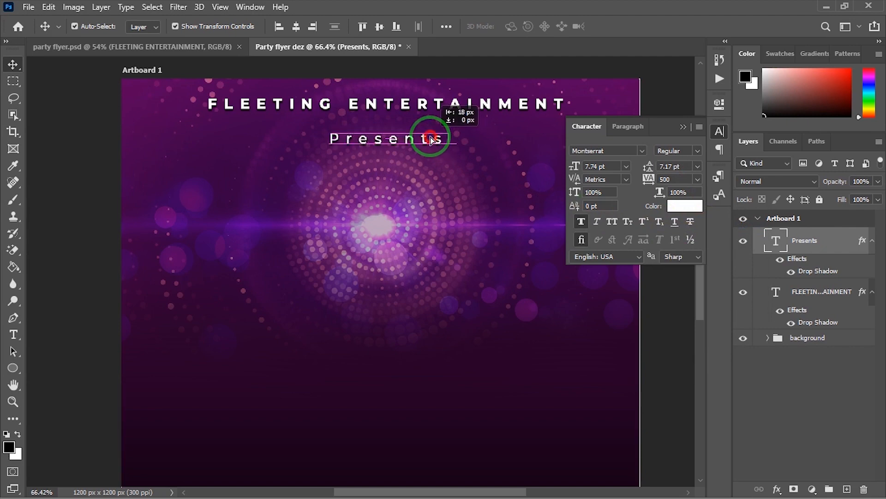
{"action": "left_click", "coordinate": [697, 180]}
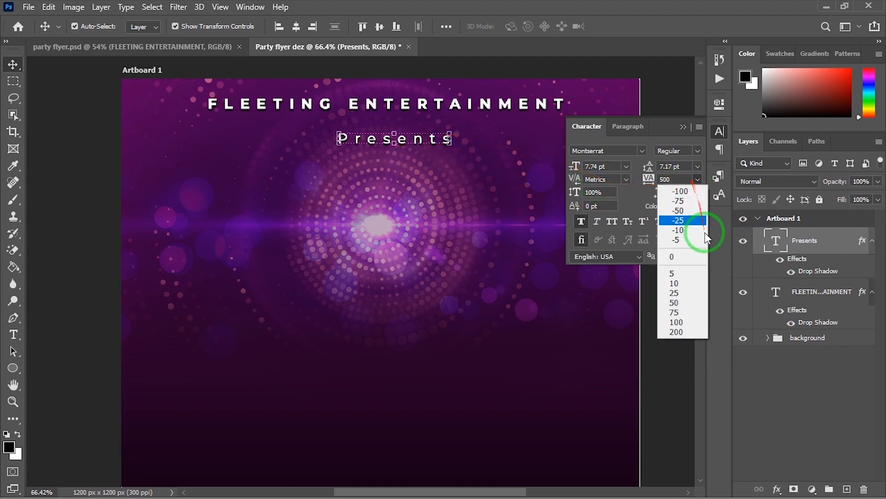
{"action": "left_click", "coordinate": [682, 330]}
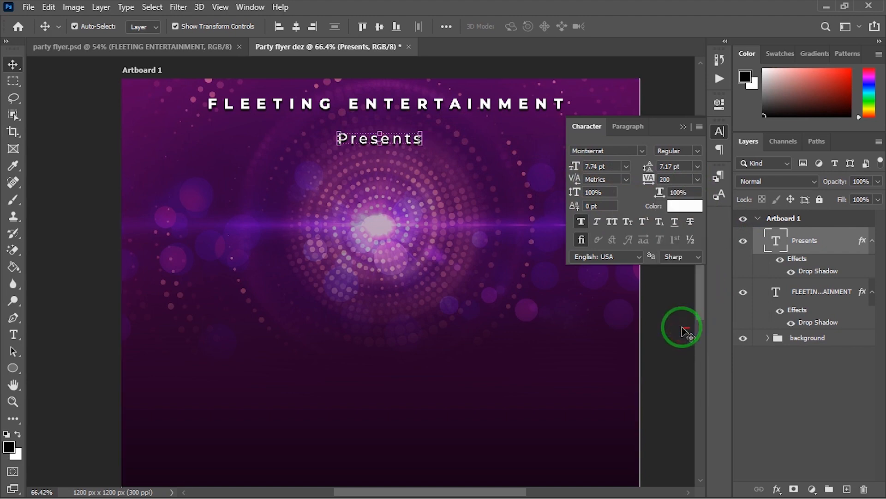
{"action": "left_click_drag", "start_coordinate": [397, 138], "coordinate": [404, 140]}
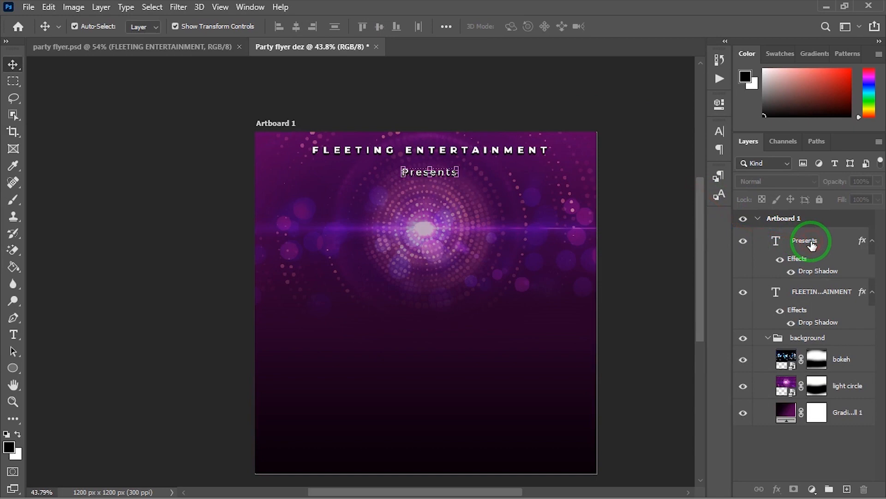
- Group the Presents and FLEETING ENTERTAINMENT text layers and name the group top secion
{"action": "left_click", "coordinate": [811, 244]}
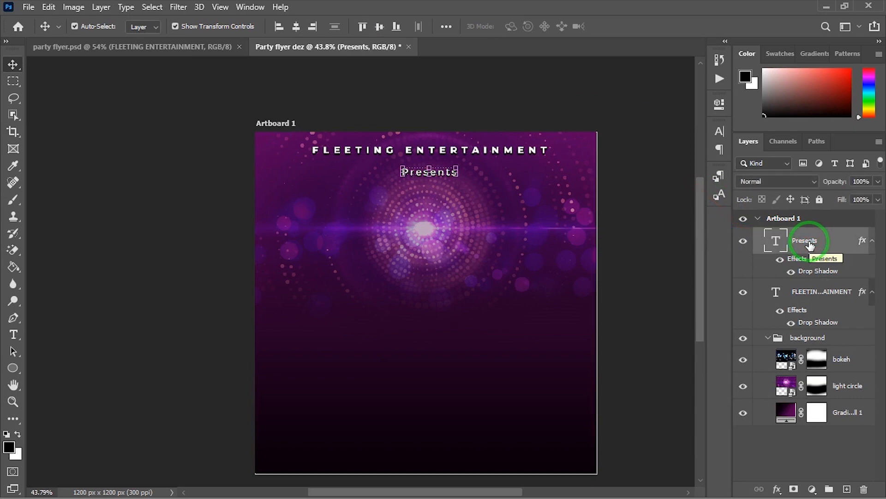
{"action": "left_click_drag", "start_coordinate": [810, 245], "coordinate": [831, 291]}
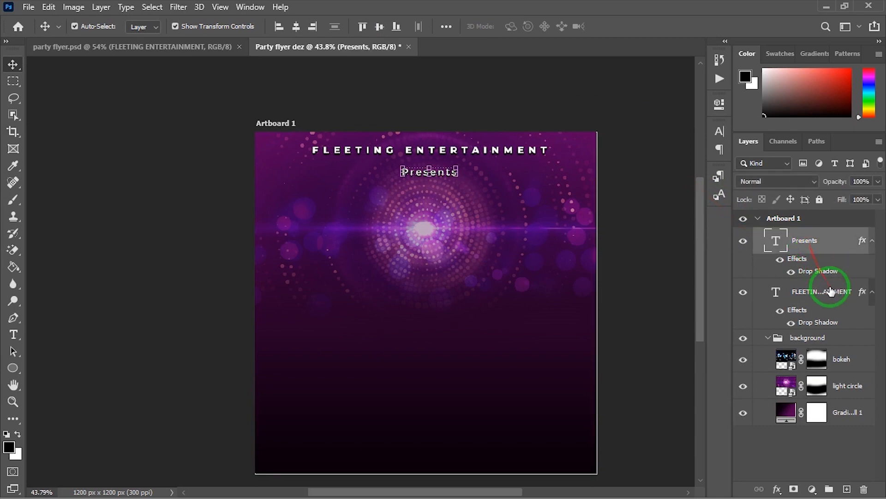
{"action": "left_click", "coordinate": [831, 293], "text": "shift"}
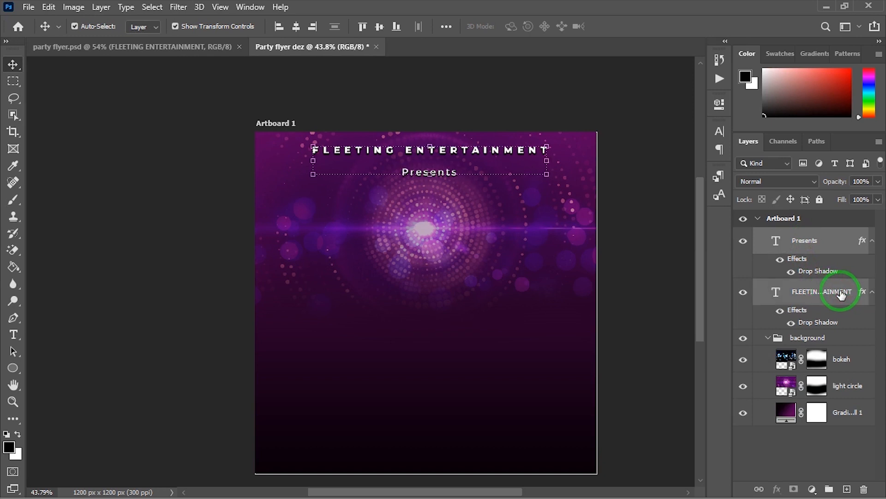
{"action": "key", "text": "ctrl+g"}
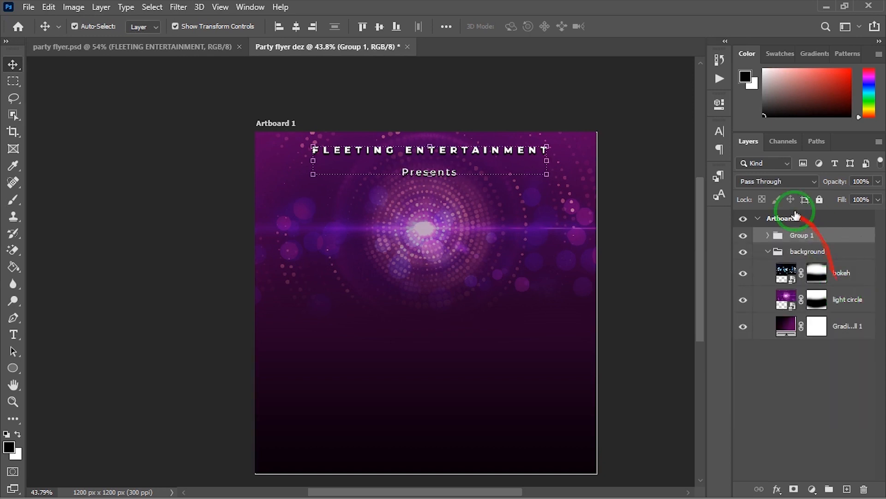
{"action": "left_click", "coordinate": [802, 235]}
{"action": "type", "text": "top"}
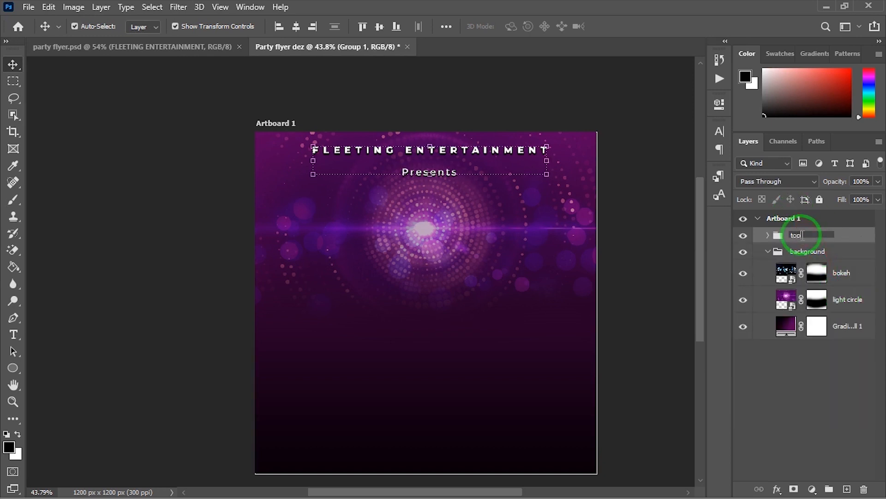
{"action": "type", "text": "secion"}
{"action": "key", "text": "Return"}
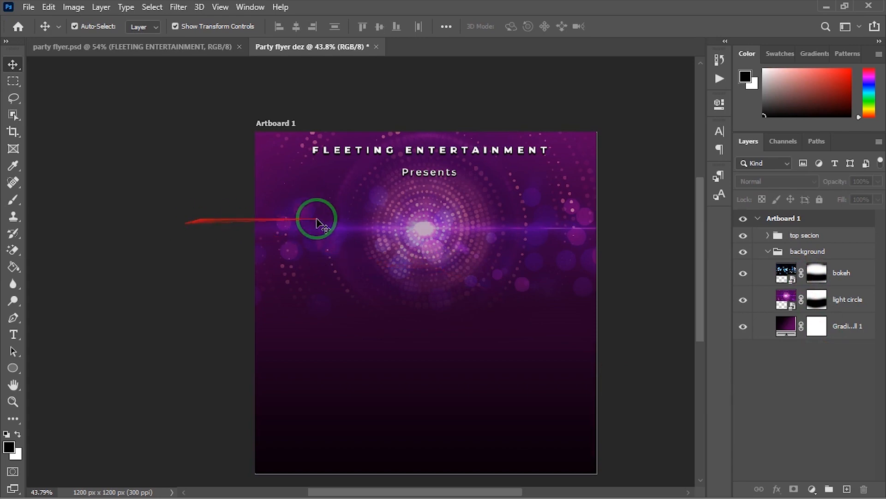
- Place the woman in hat image at 15% scale below the header text, at about X 706 px, Y 555 px
{"action": "scroll", "coordinate": [319, 221], "scroll_direction": "up", "scroll_amount": 2}
{"action": "scroll", "coordinate": [319, 221], "scroll_direction": "down", "scroll_amount": 5}
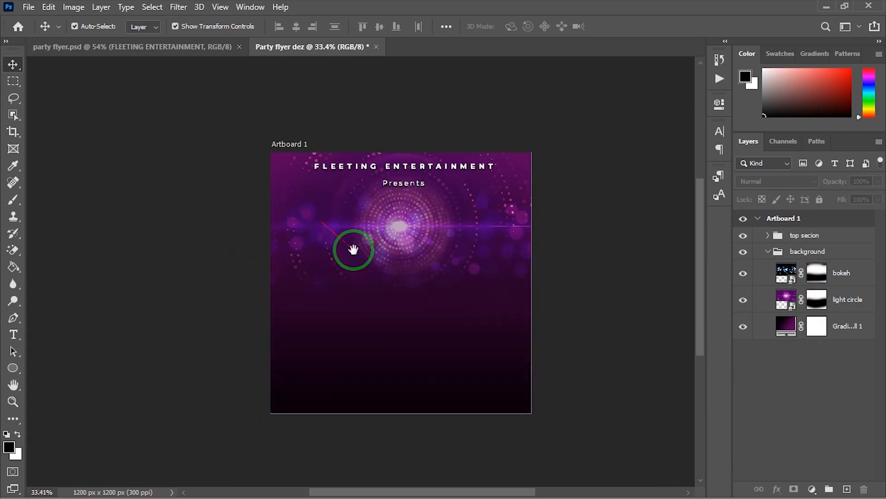
{"action": "left_click_drag", "start_coordinate": [390, 277], "coordinate": [342, 261]}
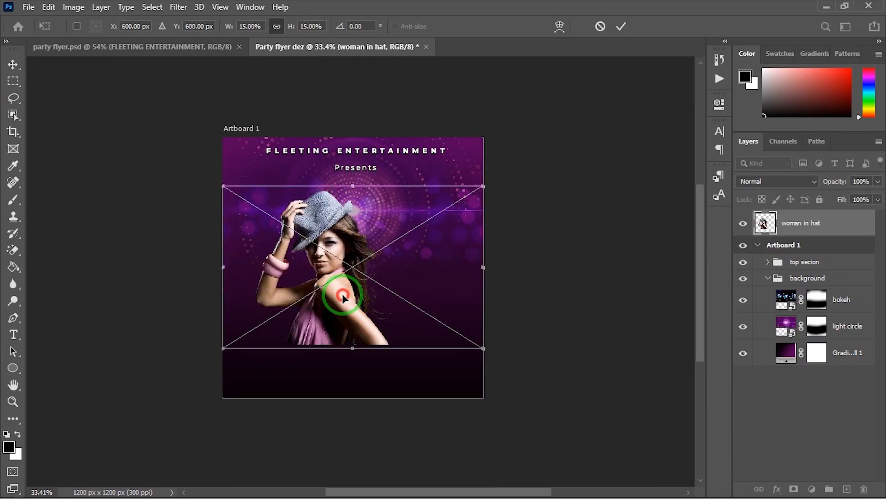
{"action": "left_click_drag", "start_coordinate": [342, 297], "coordinate": [363, 287]}
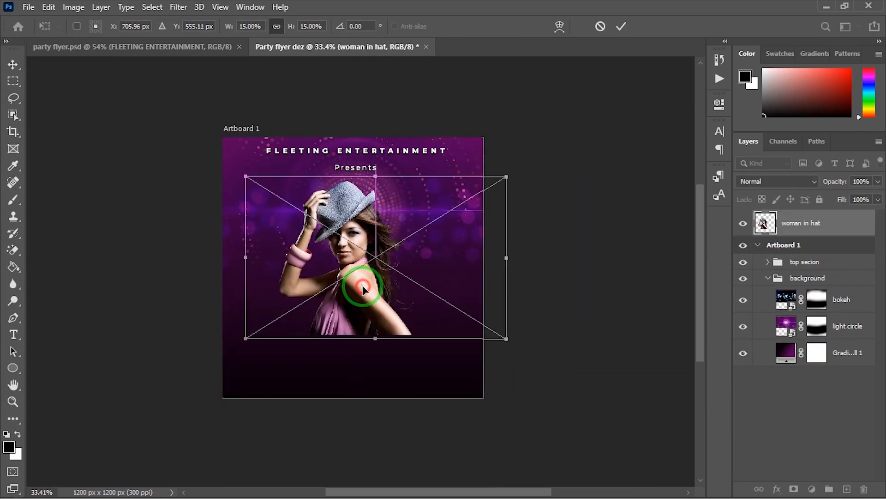
{"action": "scroll", "coordinate": [363, 287], "scroll_direction": "up", "scroll_amount": 5}
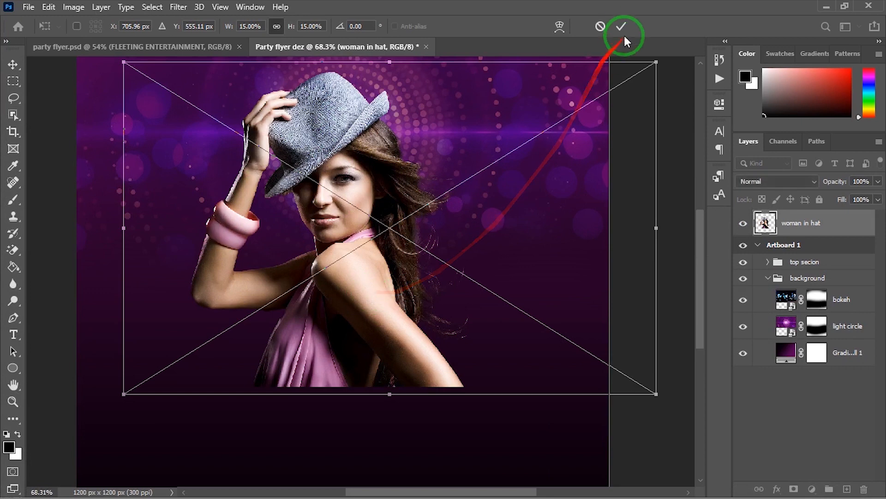
{"action": "left_click", "coordinate": [621, 26]}
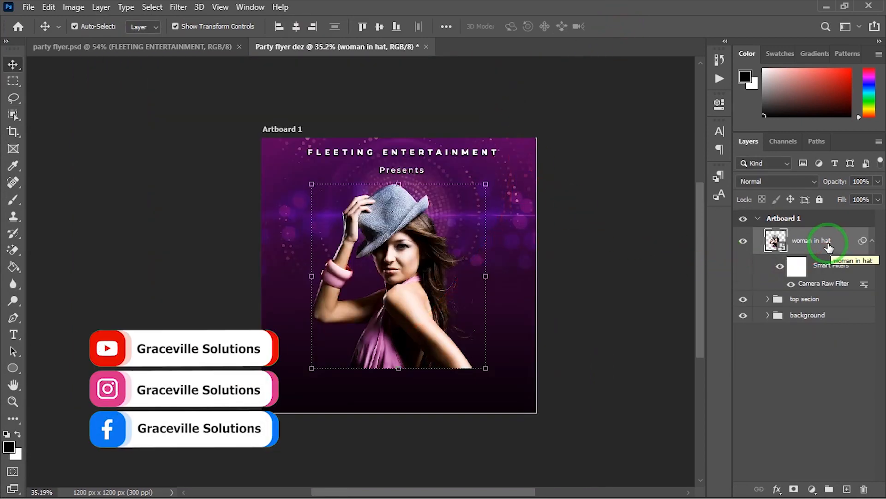
- Add a layer mask to the woman in hat layer and fade out her lower body with a soft 500 px black brush
{"action": "left_click", "coordinate": [793, 488]}
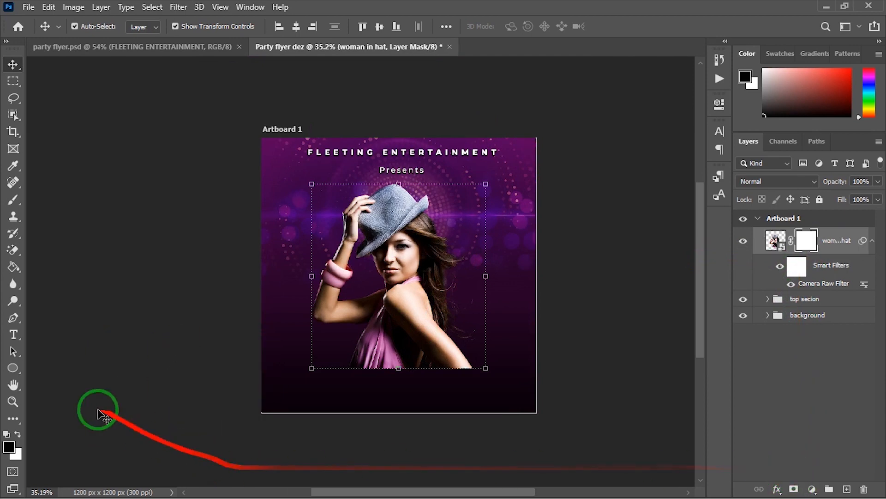
{"action": "key", "text": "b"}
{"action": "mouse_move", "coordinate": [337, 397]}
{"action": "left_mouse_down"}
{"action": "mouse_move", "coordinate": [452, 386]}
{"action": "mouse_move", "coordinate": [340, 391]}
{"action": "mouse_move", "coordinate": [472, 390]}
{"action": "mouse_move", "coordinate": [474, 377]}
{"action": "mouse_move", "coordinate": [354, 384]}
{"action": "mouse_move", "coordinate": [452, 395]}
{"action": "mouse_move", "coordinate": [341, 396]}
{"action": "left_mouse_up"}
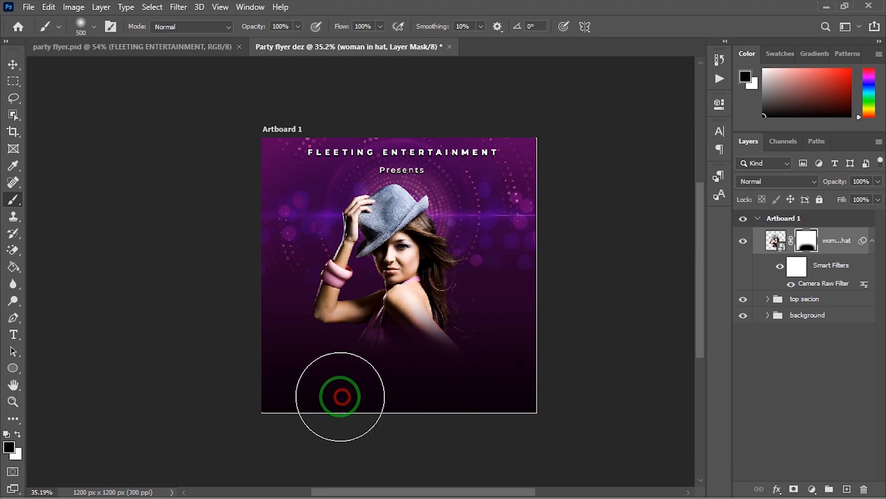
{"action": "scroll", "coordinate": [285, 380], "scroll_direction": "up", "scroll_amount": 2}
{"action": "mouse_move", "coordinate": [411, 328]}
{"action": "left_mouse_down"}
{"action": "mouse_move", "coordinate": [370, 325]}
{"action": "mouse_move", "coordinate": [382, 335]}
{"action": "left_mouse_up"}
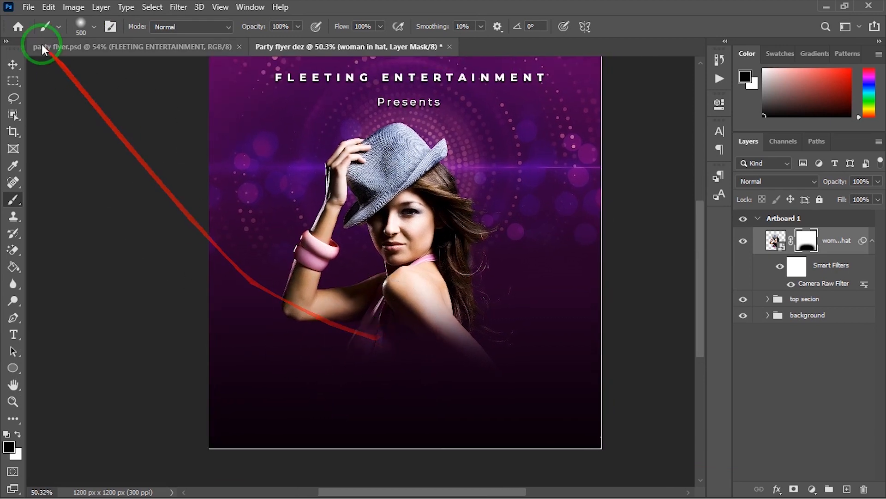
- Group the masked woman layer as model, then enlarge the woman slightly and shift her a little to the left
{"action": "left_click", "coordinate": [13, 64]}
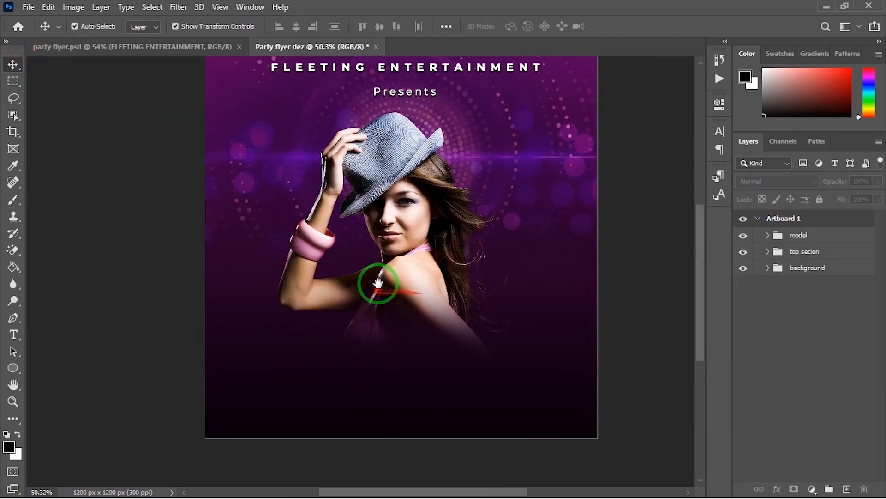
{"action": "left_click_drag", "start_coordinate": [376, 283], "coordinate": [395, 296]}
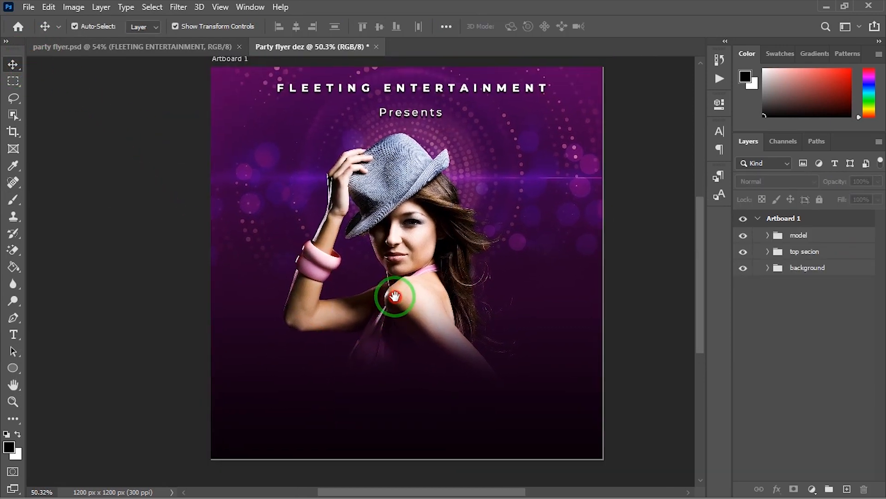
{"action": "left_click", "coordinate": [403, 302]}
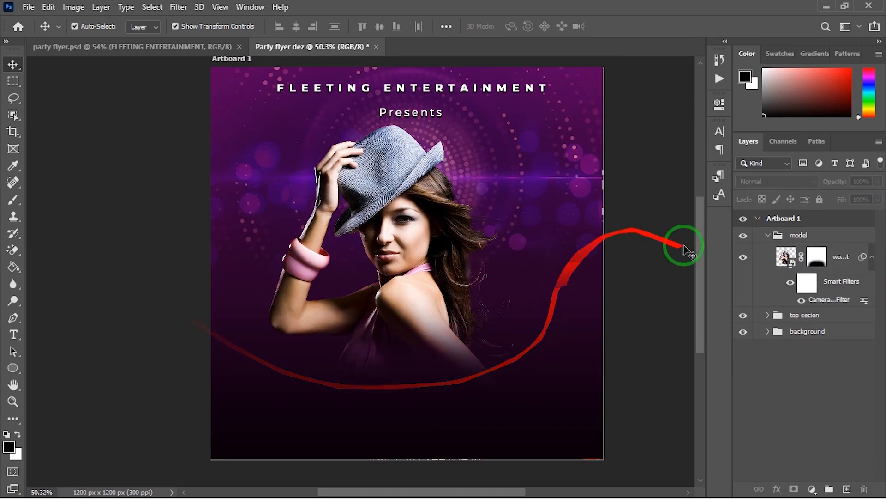
{"action": "left_click", "coordinate": [768, 236]}
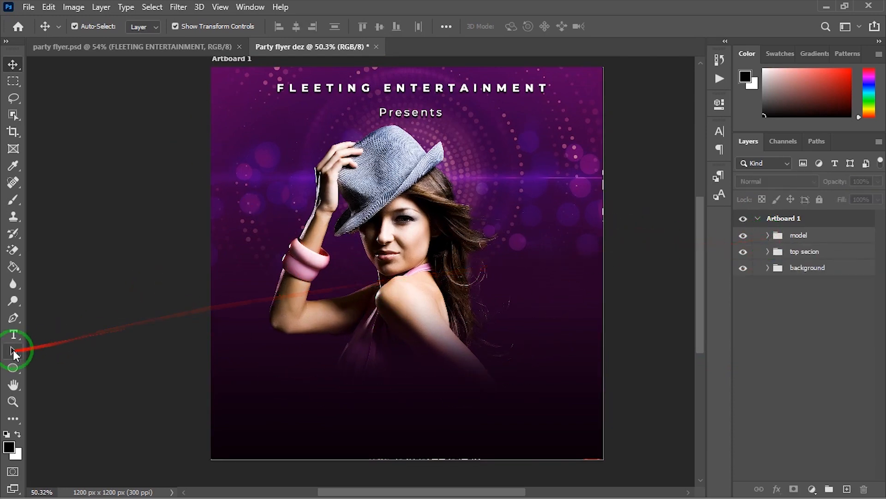
- Add the text MUSIC BY to the right of the woman's hat
{"action": "left_click", "coordinate": [11, 336]}
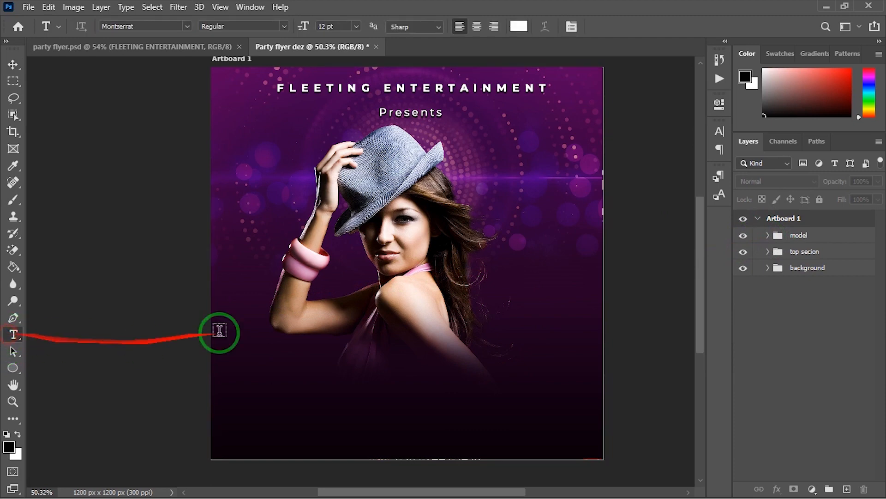
{"action": "left_click", "coordinate": [487, 173]}
{"action": "left_click", "coordinate": [501, 173]}
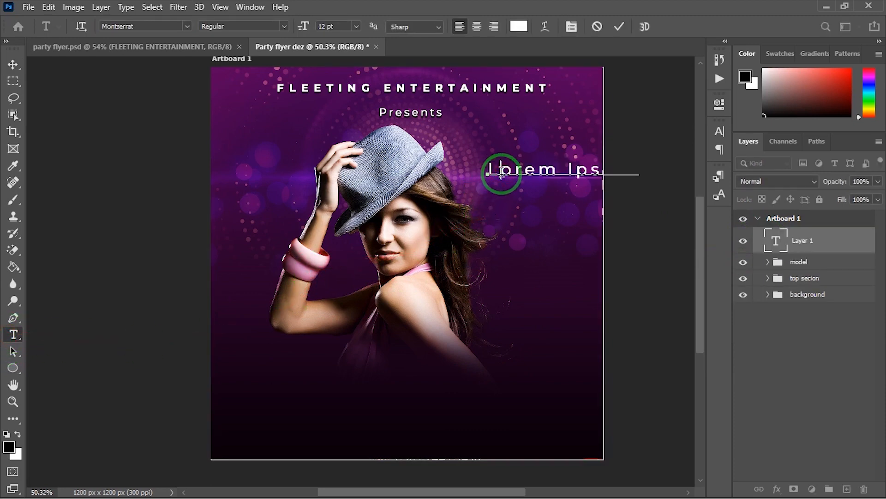
{"action": "key", "text": "ctrl+a"}
{"action": "type", "text": "MU"}
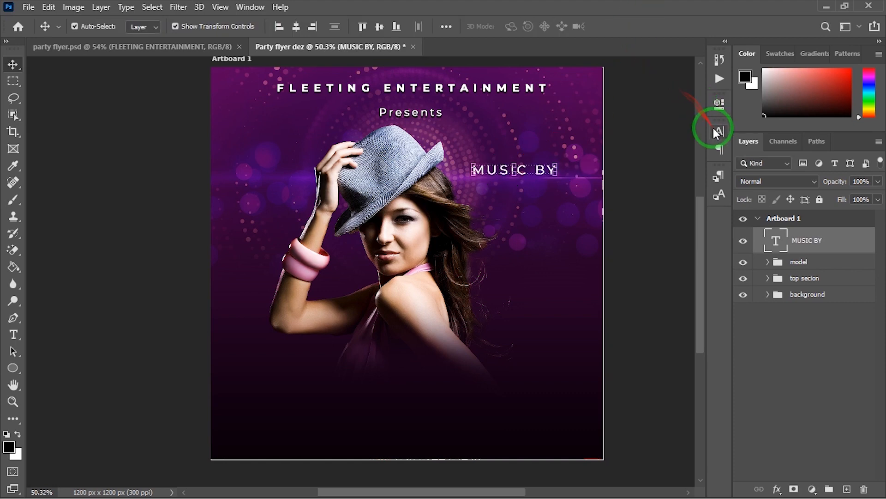
- Set the MUSIC BY text to Bold weight with 0 tracking and add a colon at its end
{"action": "left_click", "coordinate": [717, 132]}
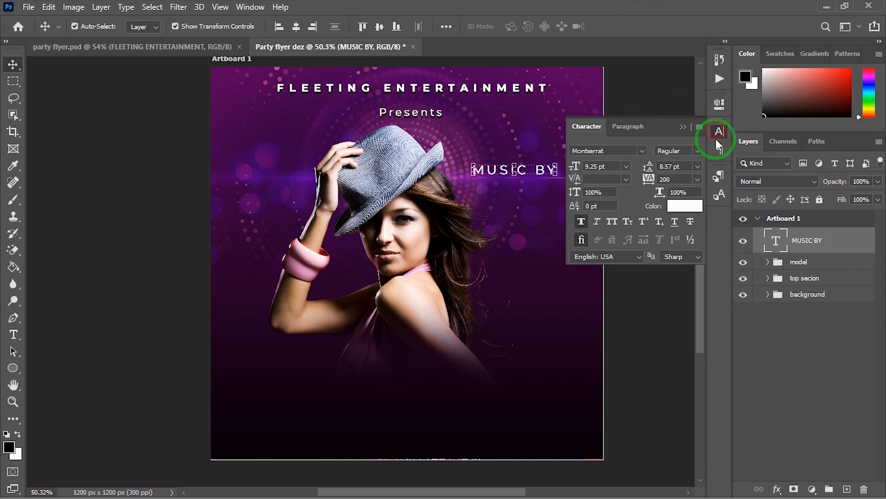
{"action": "left_click", "coordinate": [697, 179]}
{"action": "left_click", "coordinate": [681, 252]}
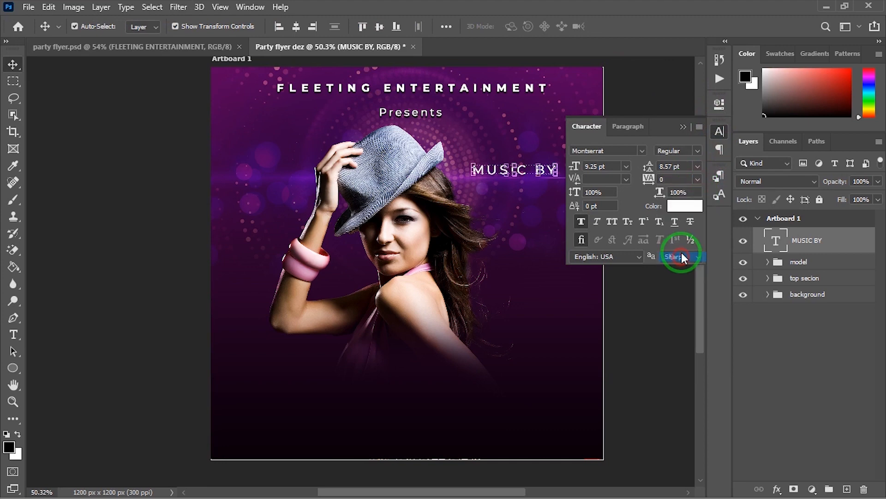
{"action": "left_click", "coordinate": [697, 151]}
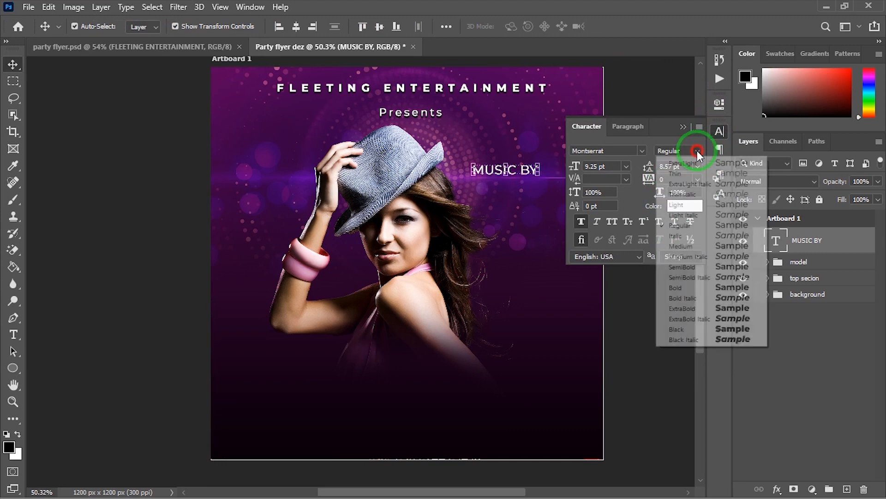
{"action": "left_click", "coordinate": [695, 287]}
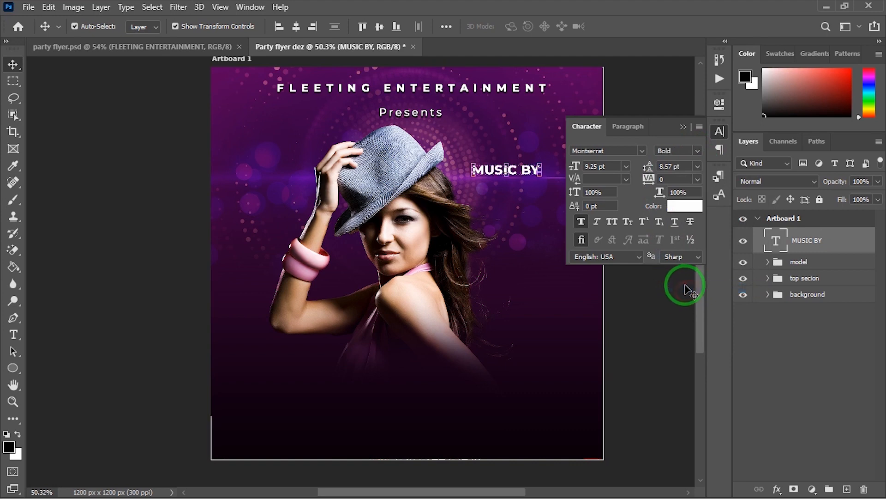
{"action": "left_click", "coordinate": [683, 127]}
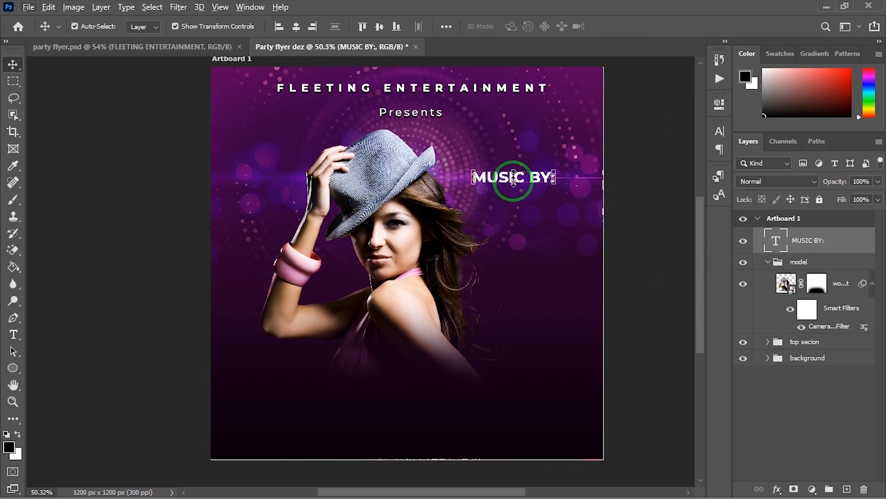
- Duplicate the MUSIC BY: text directly beneath itself and change the copy's wording to DJ SPICE
{"action": "scroll", "coordinate": [513, 180], "scroll_direction": "up", "scroll_amount": 2}
{"action": "left_click_drag", "start_coordinate": [522, 179], "coordinate": [521, 203]}
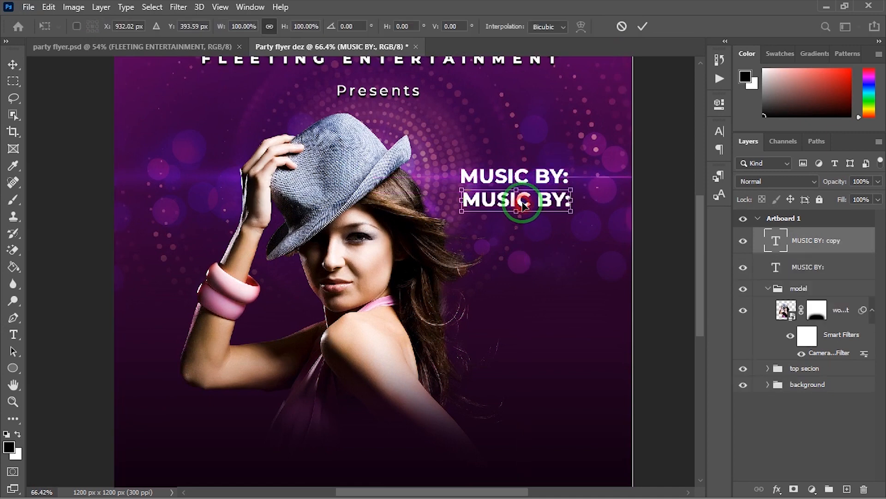
{"action": "left_click", "coordinate": [521, 203]}
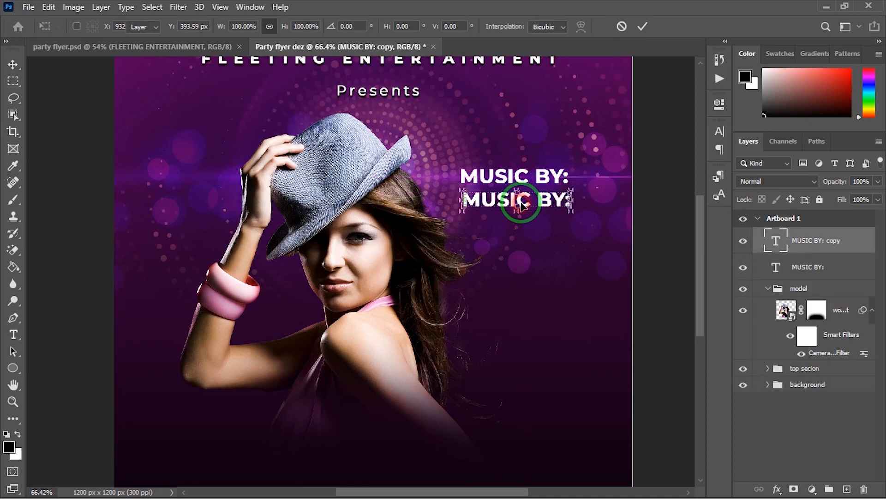
{"action": "key", "text": "Escape"}
{"action": "double_click", "coordinate": [520, 201]}
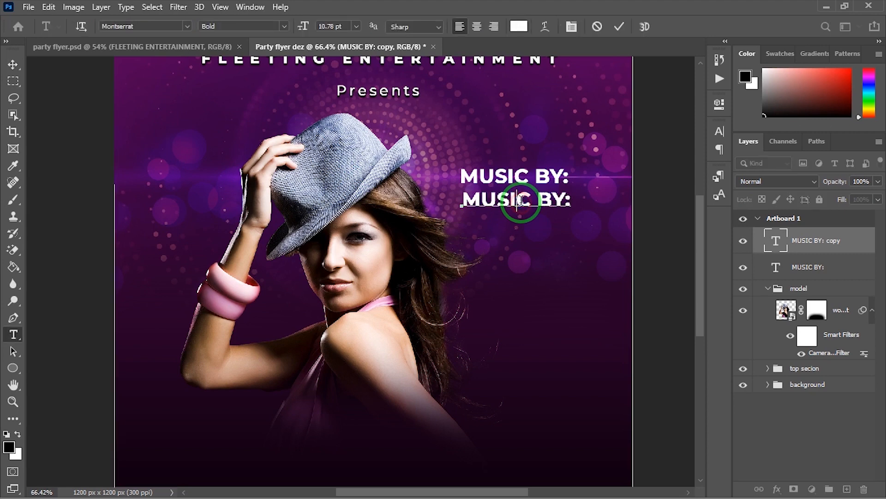
{"action": "key", "text": "ctrl+a"}
{"action": "type", "text": "DJ"}
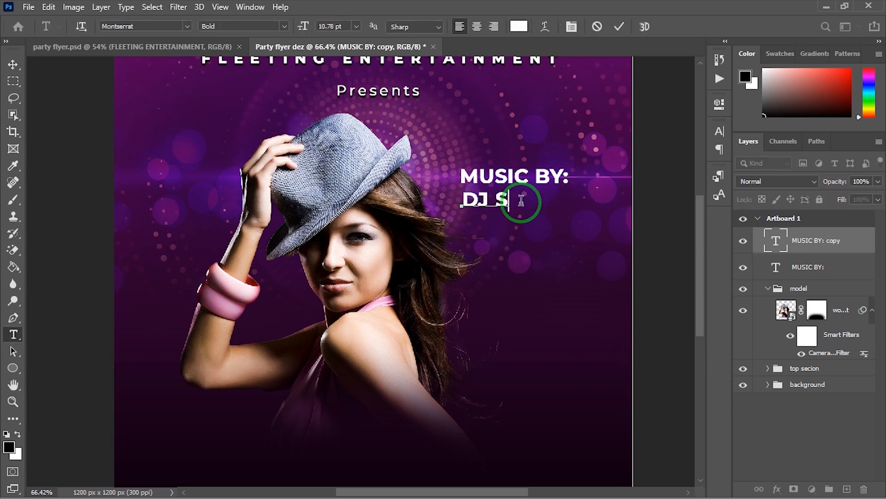
{"action": "type", "text": " SPICE"}
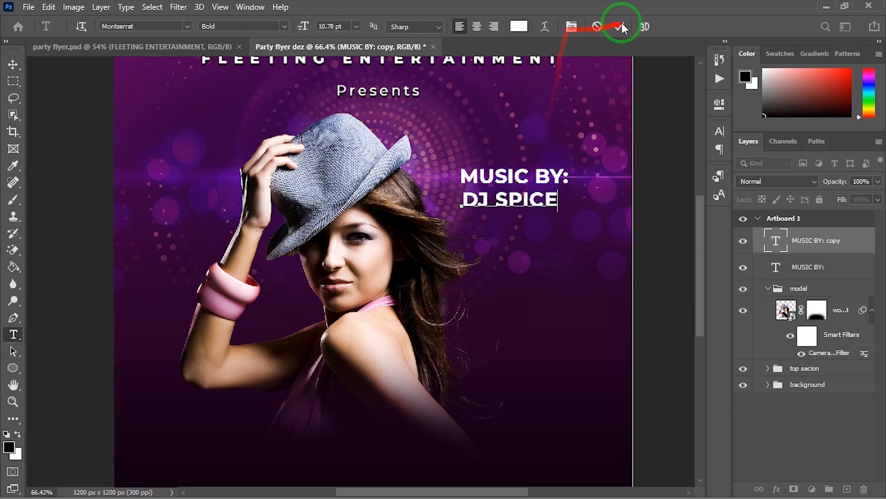
{"action": "left_click", "coordinate": [619, 26]}
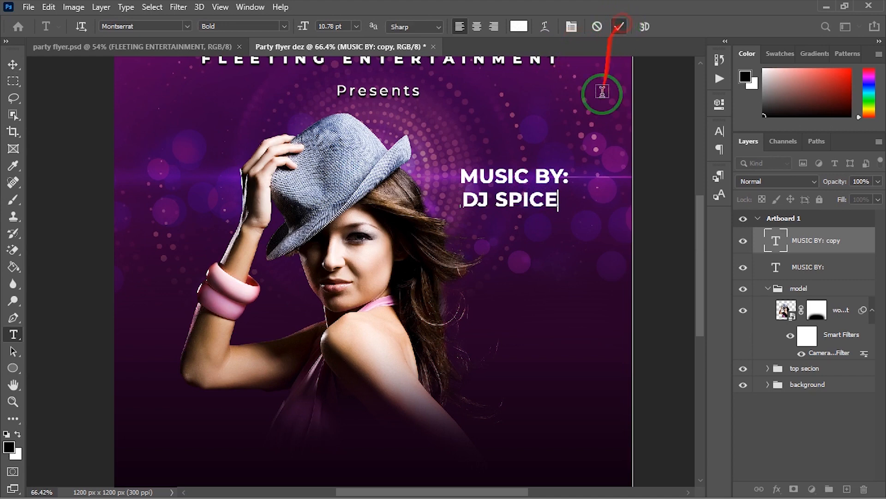
{"action": "left_click", "coordinate": [13, 65]}
- Set the DJ SPICE text to the Medium font weight
{"action": "left_click", "coordinate": [719, 131]}
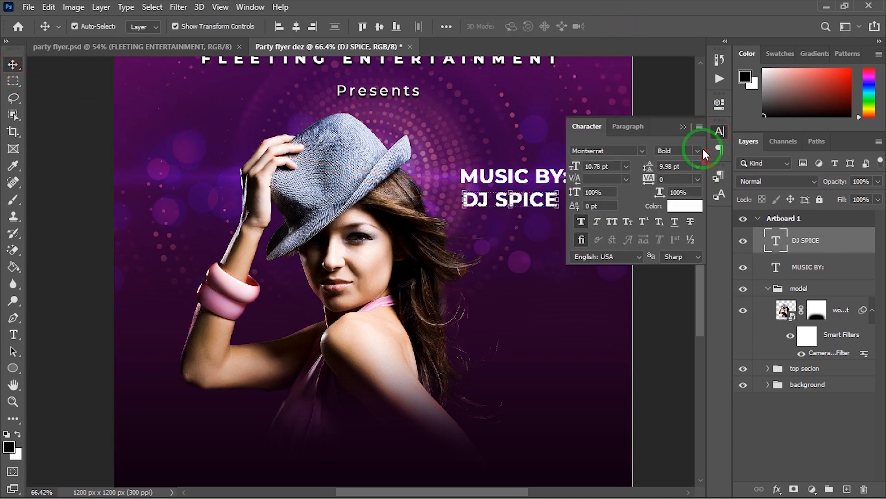
{"action": "left_click", "coordinate": [701, 149]}
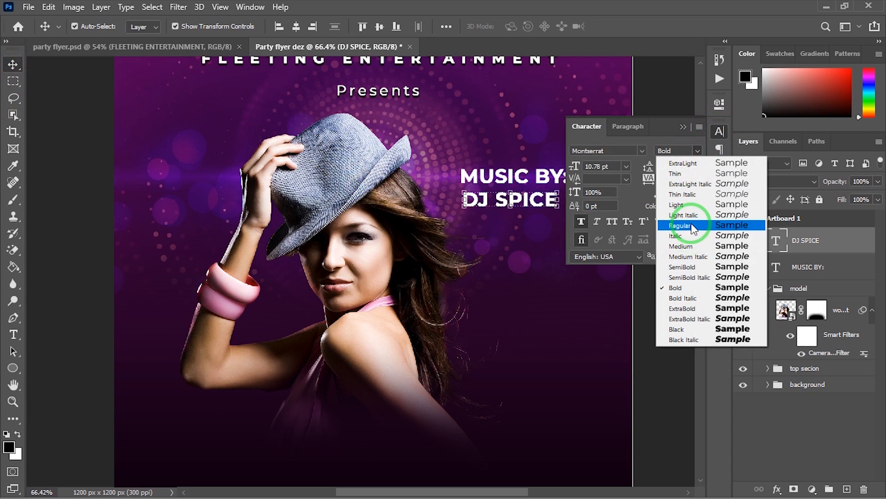
{"action": "left_click", "coordinate": [693, 226]}
{"action": "left_click", "coordinate": [698, 150]}
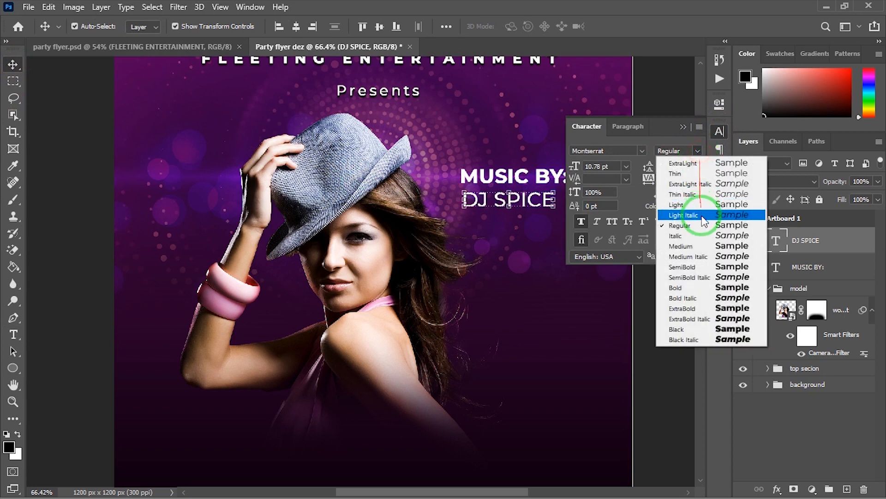
{"action": "left_click", "coordinate": [701, 246]}
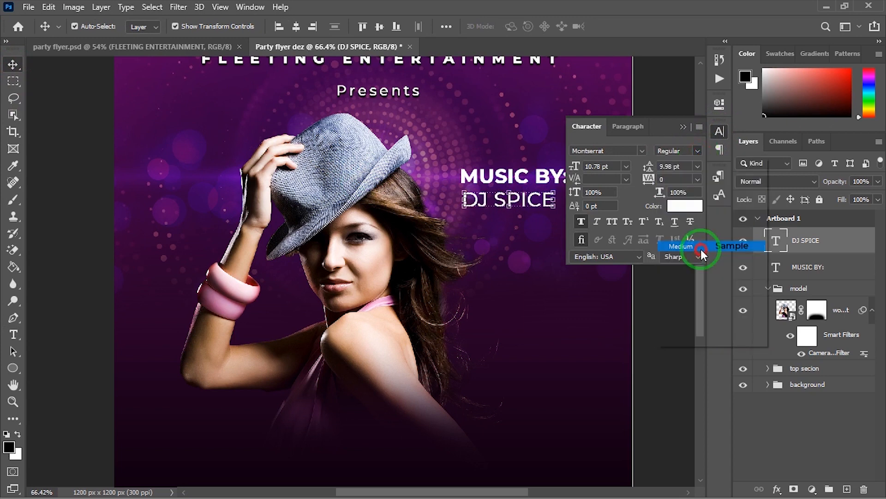
{"action": "left_click", "coordinate": [683, 125]}
{"action": "left_click", "coordinate": [656, 234]}
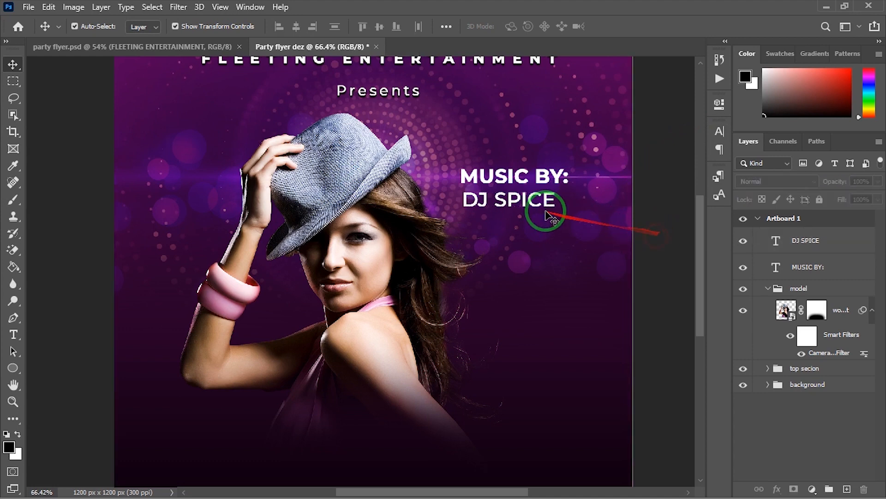
- Recolor the MUSIC BY: text to a light peach, #ebb792, starting from a color sampled from the model photo
{"action": "scroll", "coordinate": [548, 215], "scroll_direction": "down", "scroll_amount": 2}
{"action": "left_click", "coordinate": [534, 191]}
{"action": "scroll", "coordinate": [604, 244], "scroll_direction": "up", "scroll_amount": 2}
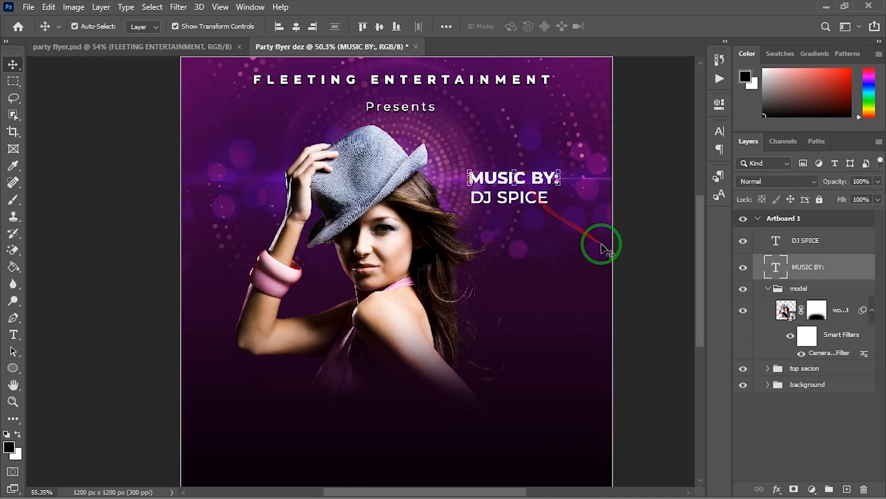
{"action": "left_click", "coordinate": [719, 132]}
{"action": "left_click", "coordinate": [684, 206]}
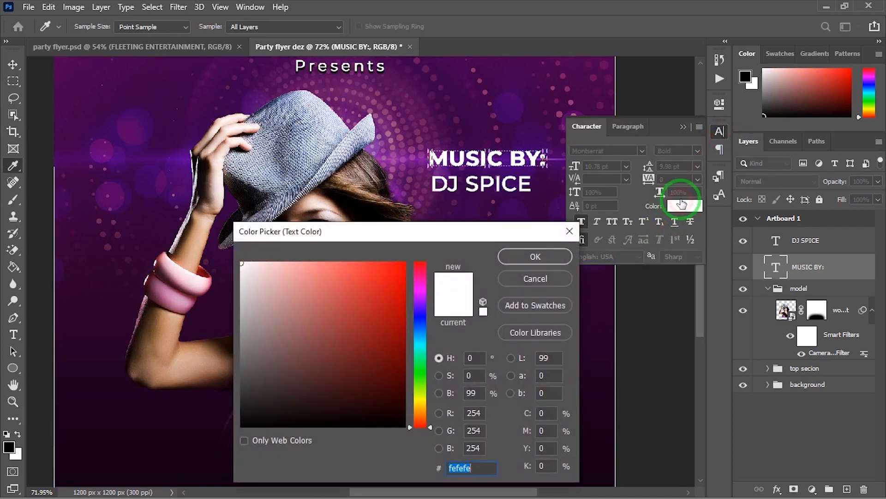
{"action": "left_click_drag", "start_coordinate": [421, 236], "coordinate": [595, 223]}
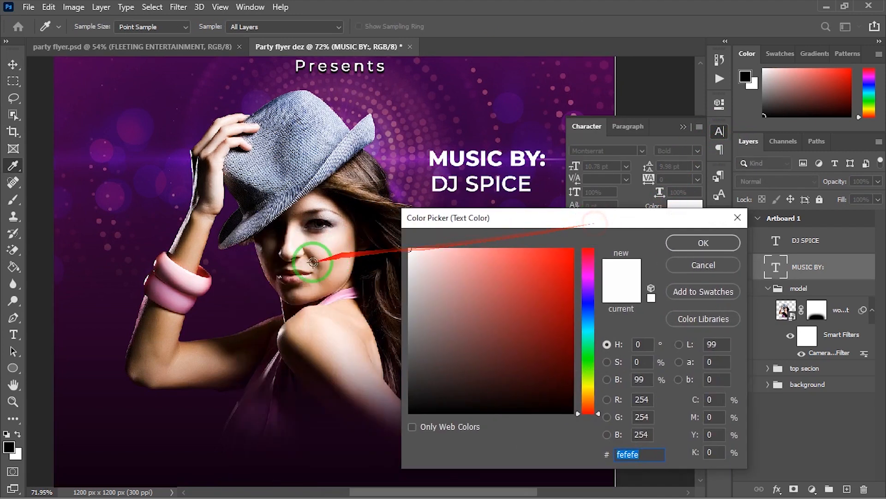
{"action": "left_click", "coordinate": [197, 273]}
{"action": "left_click_drag", "start_coordinate": [179, 277], "coordinate": [590, 402]}
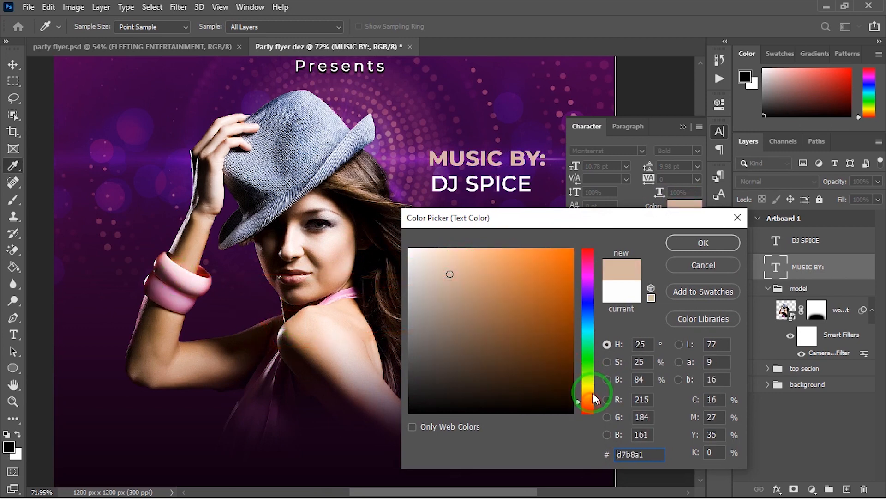
{"action": "mouse_move", "coordinate": [540, 259]}
{"action": "left_mouse_down"}
{"action": "mouse_move", "coordinate": [451, 262]}
{"action": "mouse_move", "coordinate": [471, 261]}
{"action": "left_mouse_up"}
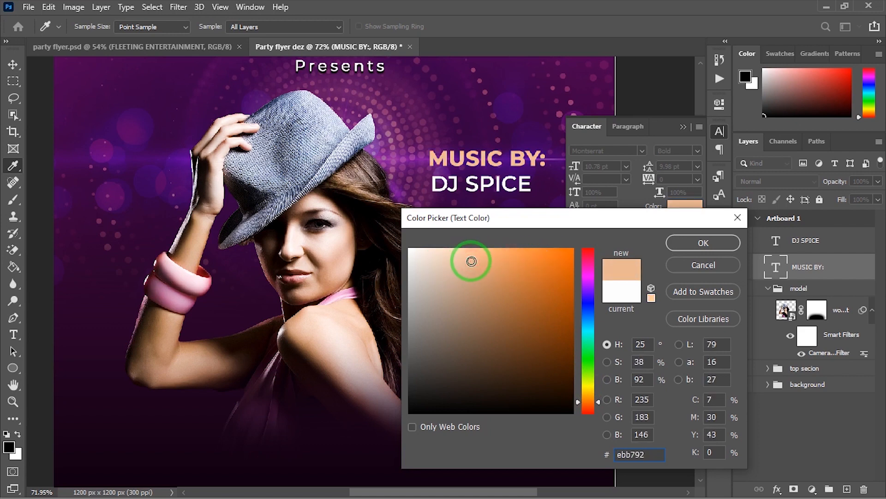
{"action": "left_click", "coordinate": [684, 236]}
{"action": "left_click", "coordinate": [463, 265]}
{"action": "scroll", "coordinate": [463, 264], "scroll_direction": "down", "scroll_amount": 1}
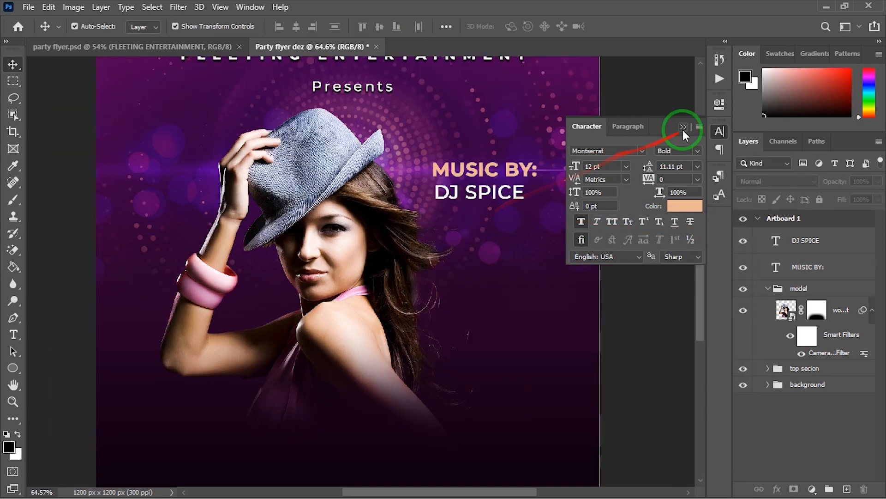
{"action": "left_click", "coordinate": [684, 127]}
- Duplicate the MUSIC BY: text below DJ SPICE and change the copy's wording to DOORS OPEN
{"action": "left_click", "coordinate": [496, 174]}
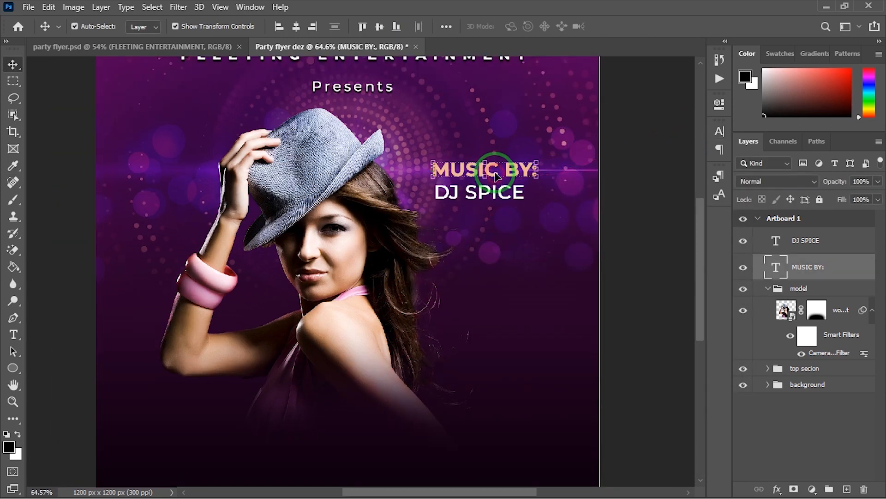
{"action": "left_click_drag", "start_coordinate": [495, 174], "coordinate": [493, 229]}
{"action": "double_click", "coordinate": [493, 229]}
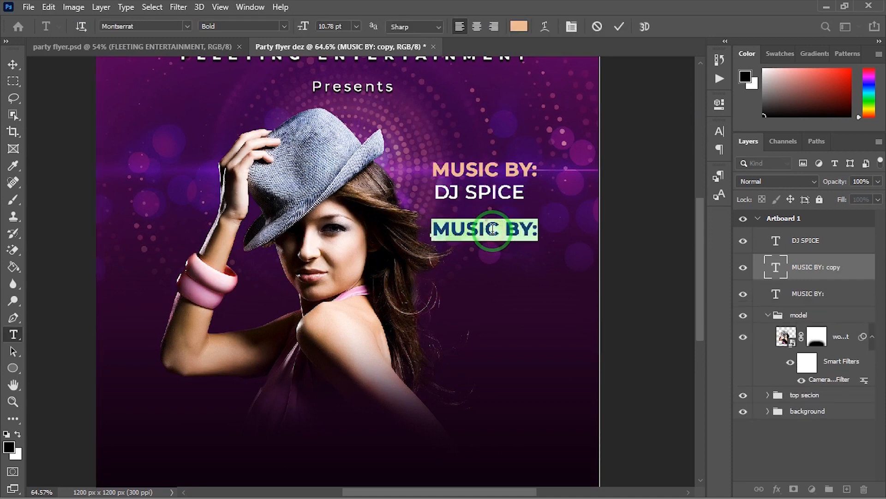
{"action": "type", "text": "GATE OP"}
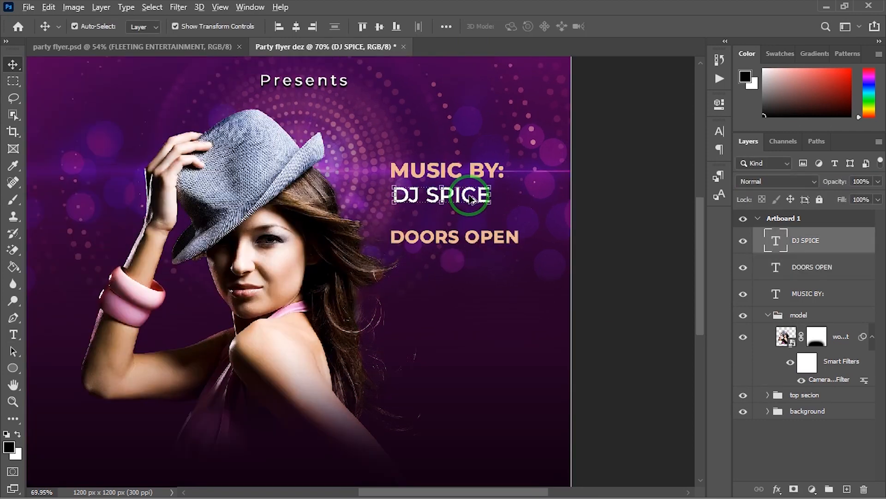
- Duplicate the DJ SPICE text beneath DOORS OPEN and change the copy's wording to 3:00PM (GMT)
{"action": "left_click_drag", "start_coordinate": [472, 198], "coordinate": [472, 262]}
{"action": "double_click", "coordinate": [472, 261]}
{"action": "type", "text": "3:00PM"}
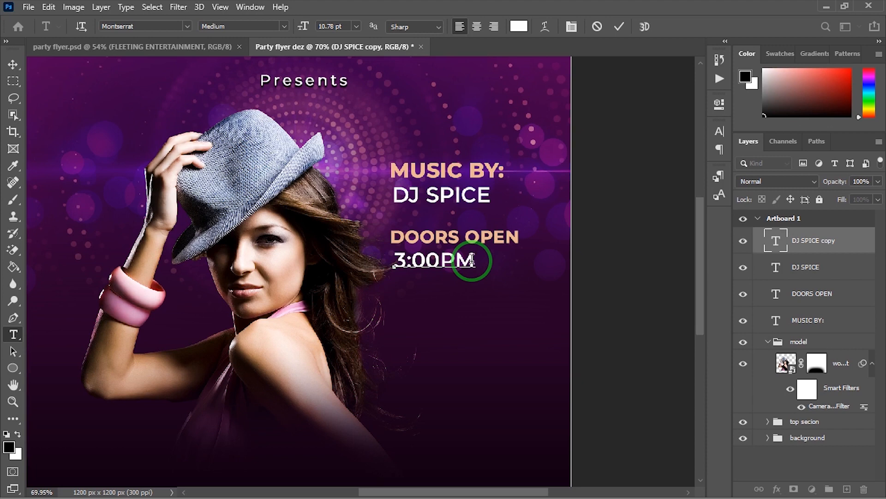
{"action": "type", "text": " (GMT)"}
{"action": "key", "text": "ctrl+Return"}
{"action": "key", "text": "ctrl+t"}
{"action": "left_click_drag", "start_coordinate": [541, 250], "coordinate": [520, 252]}
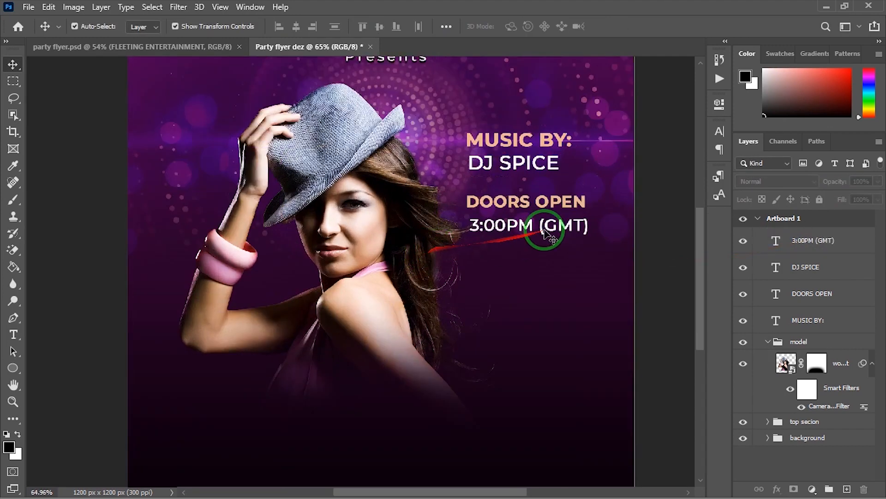
{"action": "left_click_drag", "start_coordinate": [517, 250], "coordinate": [473, 269]}
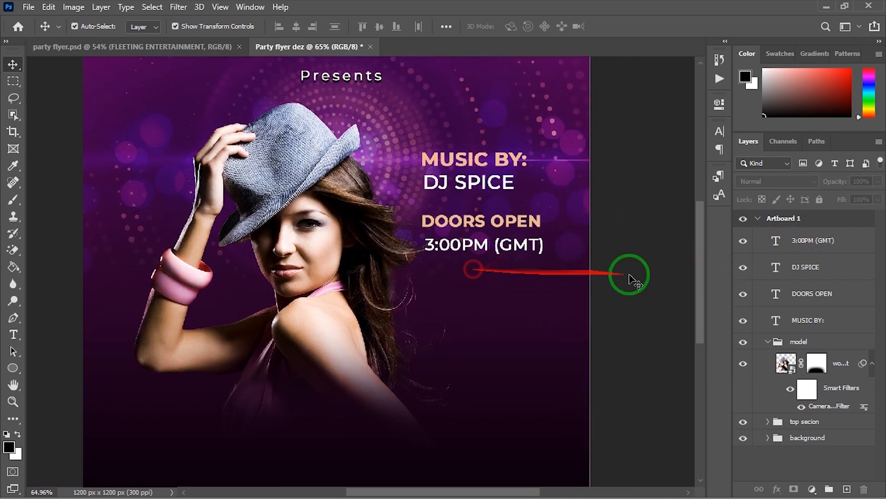
- Group the four text layers from 3:00PM (GMT) down to MUSIC BY: and name the group side text
{"action": "left_click", "coordinate": [824, 244]}
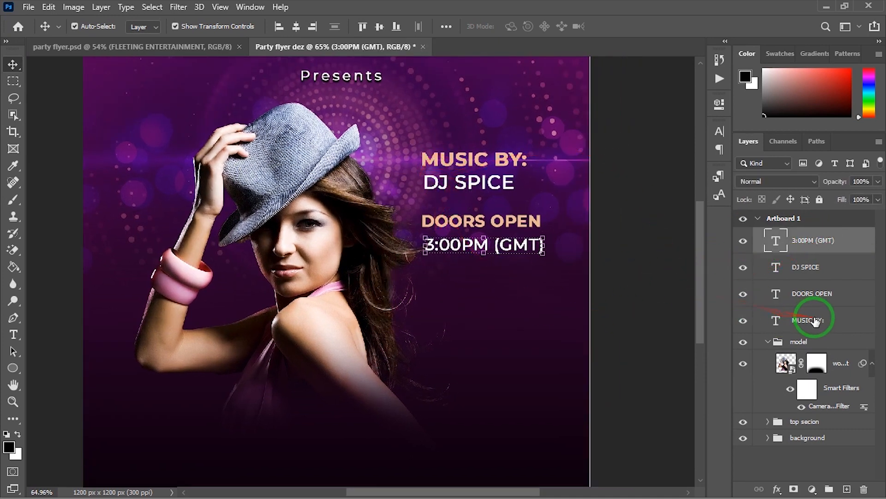
{"action": "left_click", "coordinate": [816, 321], "text": "shift"}
{"action": "key", "text": "ctrl+g"}
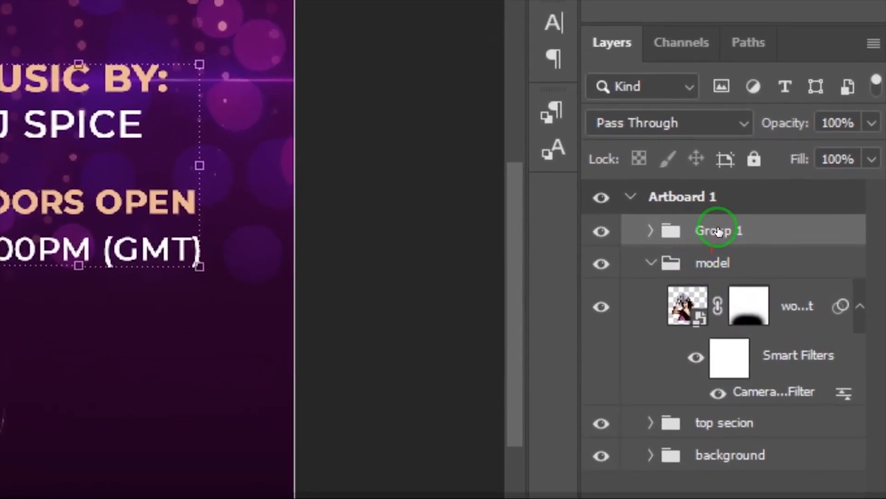
{"action": "double_click", "coordinate": [803, 234]}
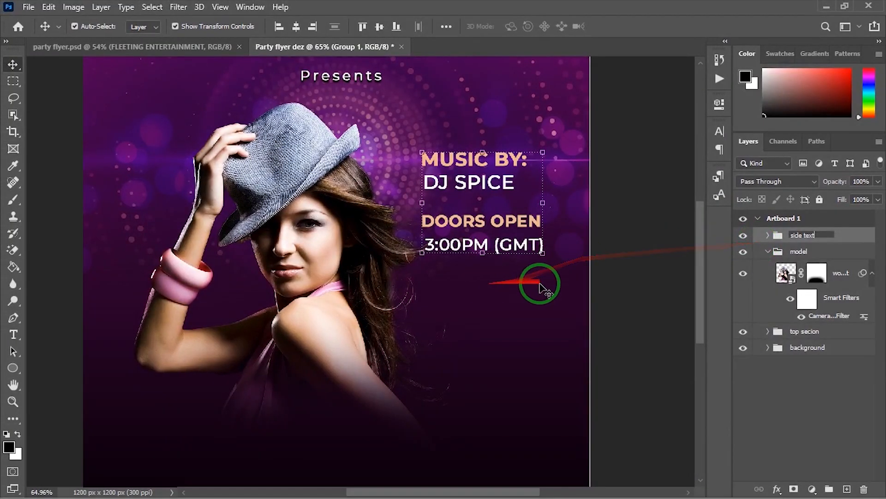
{"action": "key", "text": "Return"}
{"action": "key", "text": "v"}
- Add the text FEDORA across the model's fading lower body and scale it up to about 190%
{"action": "scroll", "coordinate": [408, 283], "scroll_direction": "down", "scroll_amount": 3}
{"action": "scroll", "coordinate": [373, 309], "scroll_direction": "down", "scroll_amount": 3}
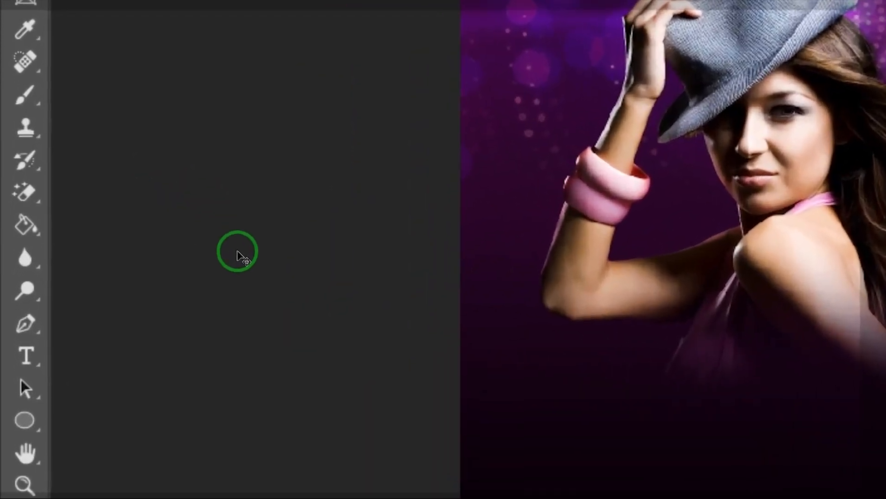
{"action": "left_click", "coordinate": [27, 308]}
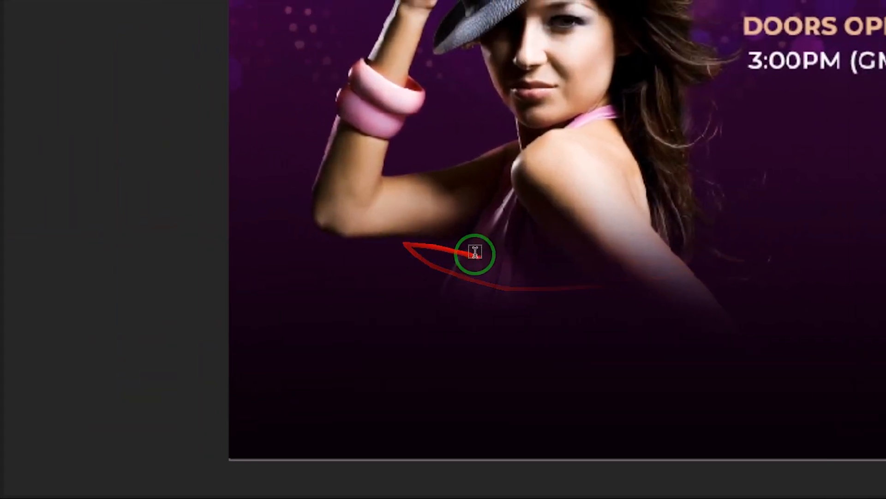
{"action": "left_click", "coordinate": [721, 294]}
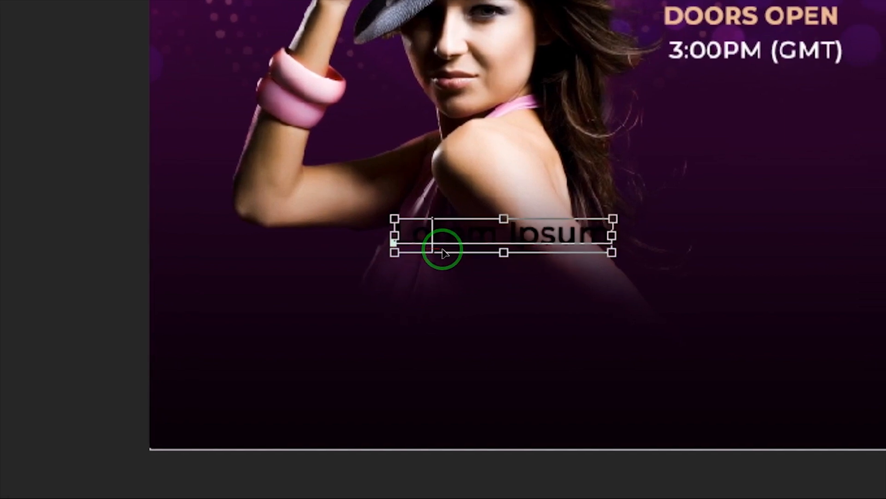
{"action": "type", "text": "FEDORA"}
{"action": "left_click_drag", "start_coordinate": [547, 217], "coordinate": [453, 249]}
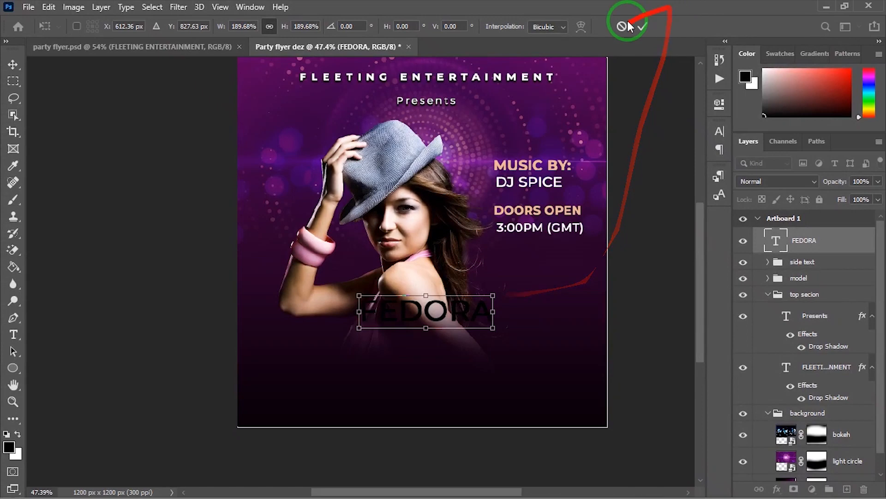
{"action": "left_click", "coordinate": [642, 27]}
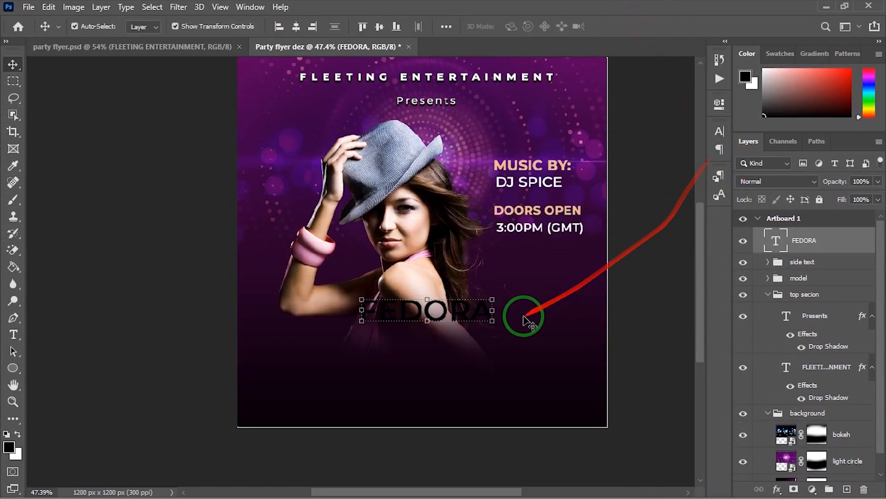
- Make the FEDORA title white in Montserrat ExtraBold and enlarge it to about 37.79 pt across the model's fading lower body
{"action": "left_click", "coordinate": [720, 132]}
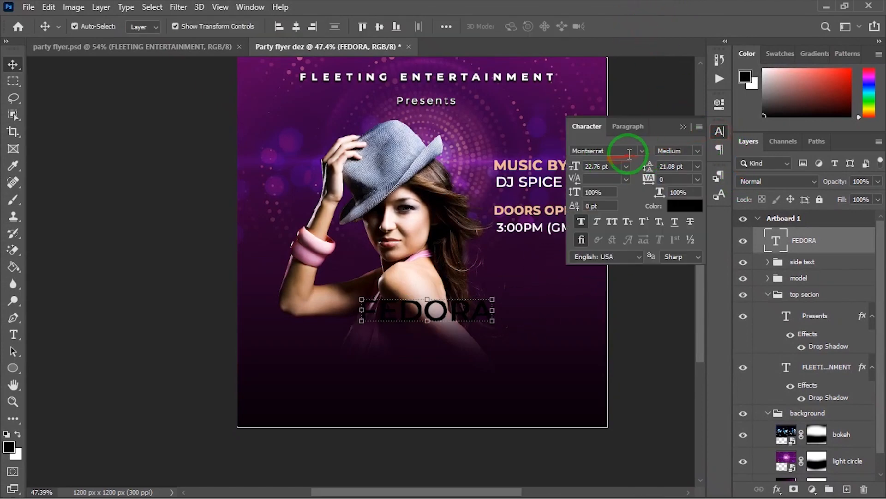
{"action": "left_click", "coordinate": [642, 151]}
{"action": "left_click", "coordinate": [642, 150]}
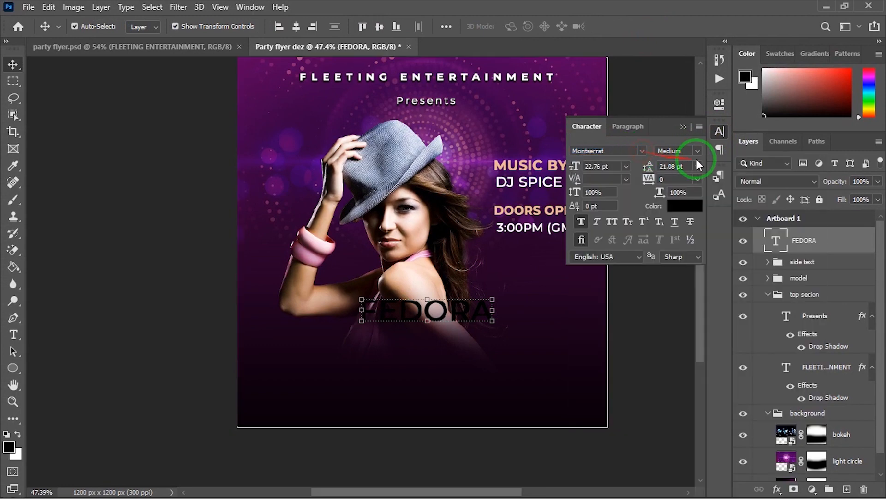
{"action": "left_click", "coordinate": [684, 204]}
{"action": "left_click_drag", "start_coordinate": [413, 258], "coordinate": [411, 251]}
{"action": "left_click", "coordinate": [702, 244]}
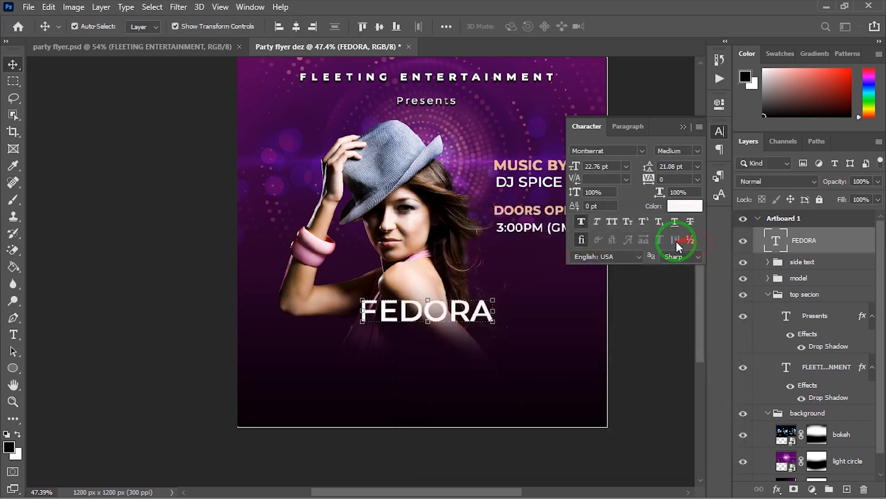
{"action": "left_click", "coordinate": [696, 152]}
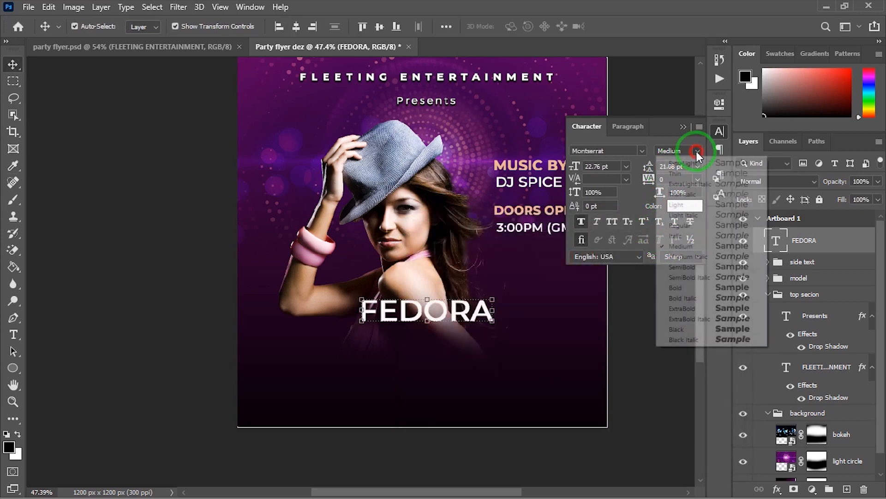
{"action": "left_click", "coordinate": [692, 309]}
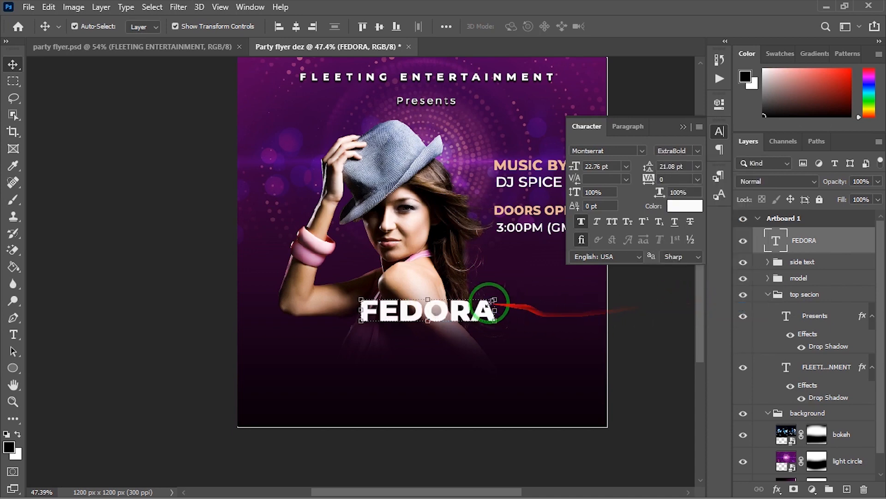
{"action": "left_click_drag", "start_coordinate": [493, 301], "coordinate": [537, 286]}
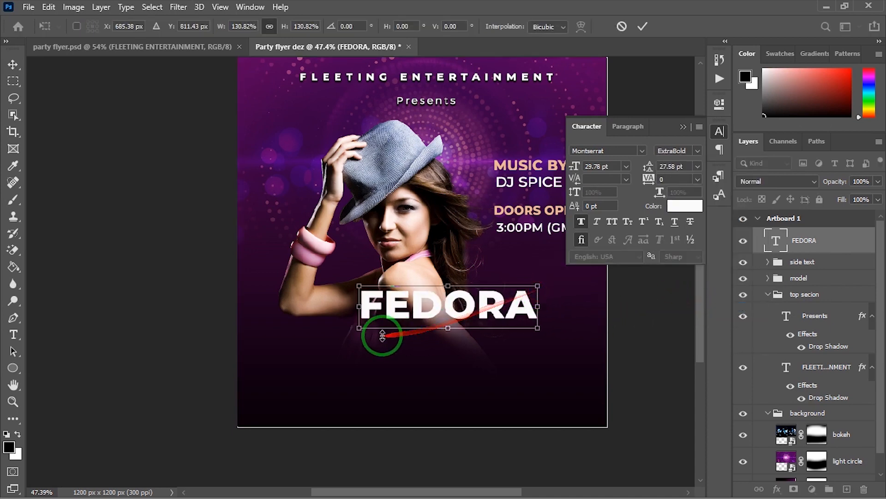
{"action": "left_click_drag", "start_coordinate": [382, 335], "coordinate": [301, 340]}
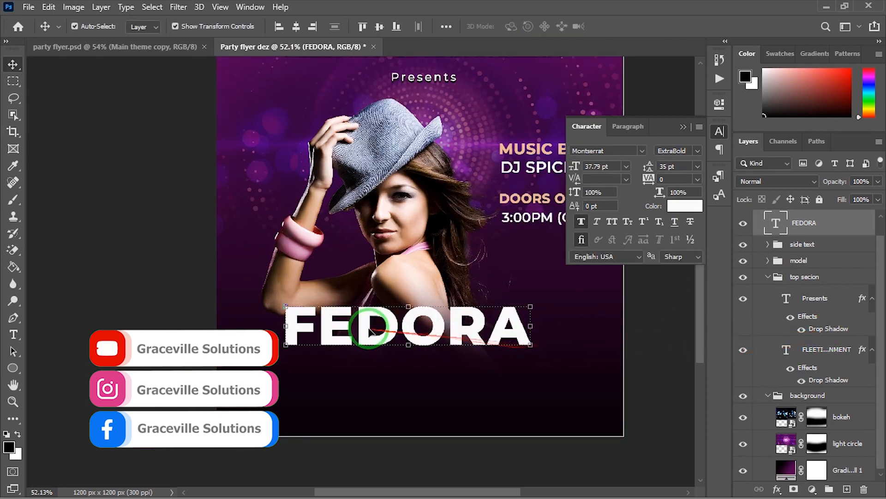
- Duplicate the FEDORA title directly below the original and set the copy's fill to 0%
{"action": "scroll", "coordinate": [369, 330], "scroll_direction": "up", "scroll_amount": 2}
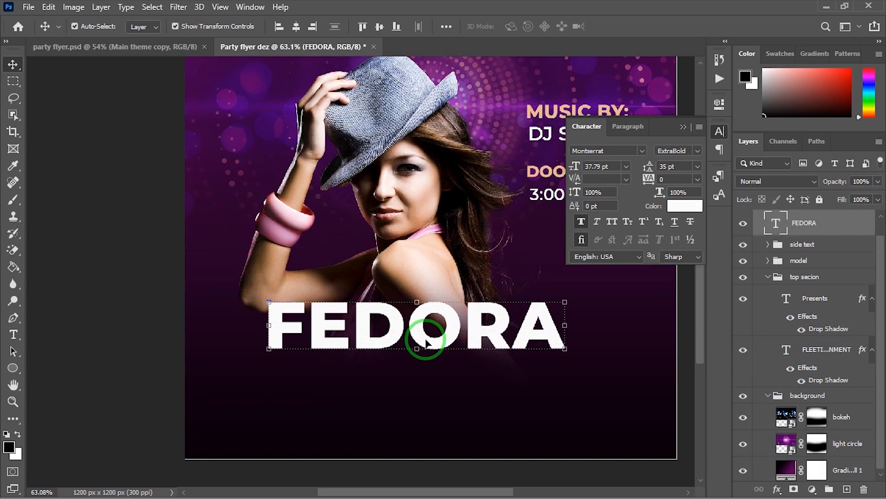
{"action": "left_click_drag", "start_coordinate": [429, 342], "coordinate": [441, 386]}
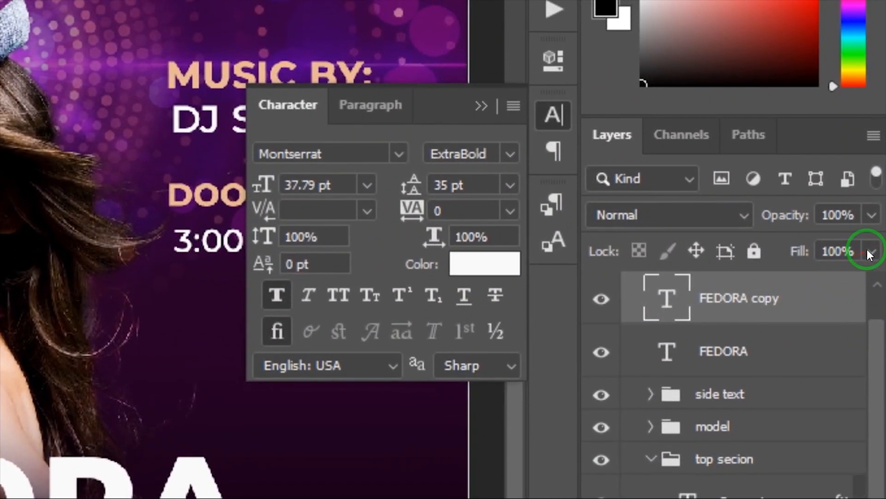
{"action": "left_click", "coordinate": [871, 239]}
{"action": "left_click_drag", "start_coordinate": [864, 266], "coordinate": [736, 251]}
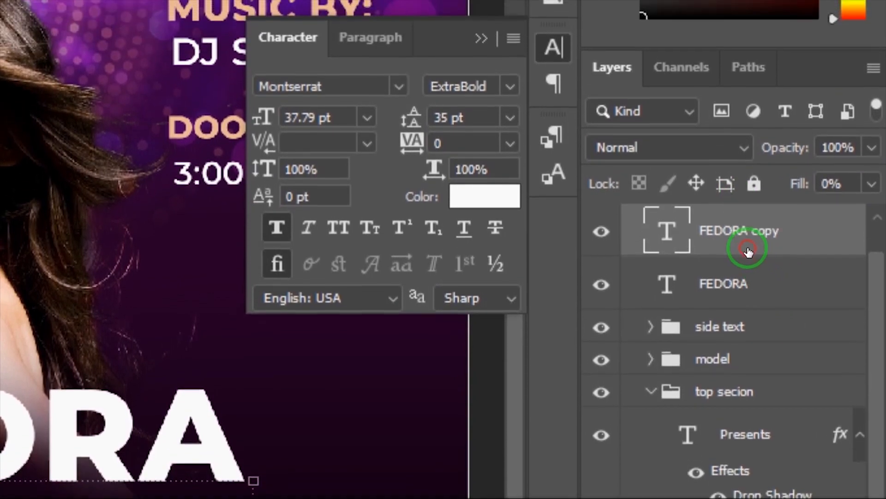
- Give the FEDORA copy a 4 px inside stroke in near-white fdfdfd at 100% opacity
{"action": "right_click", "coordinate": [743, 217]}
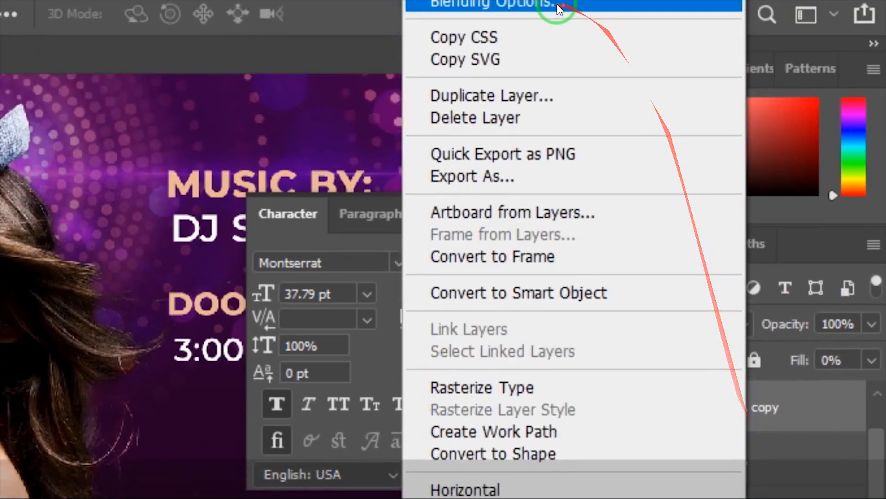
{"action": "left_click", "coordinate": [556, 4]}
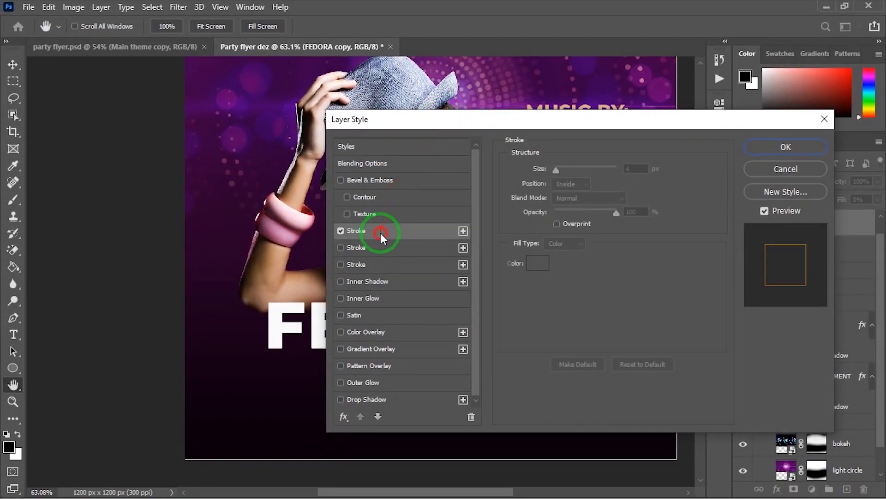
{"action": "left_click_drag", "start_coordinate": [514, 123], "coordinate": [658, 98]}
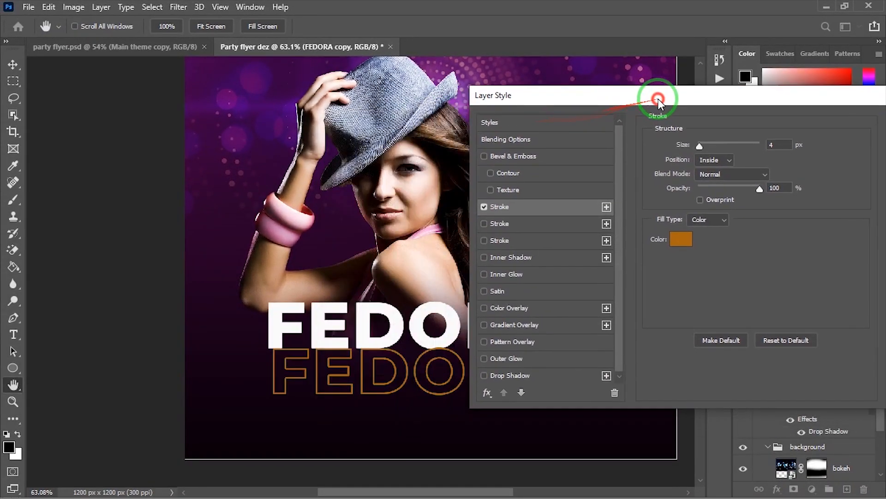
{"action": "left_click", "coordinate": [676, 242]}
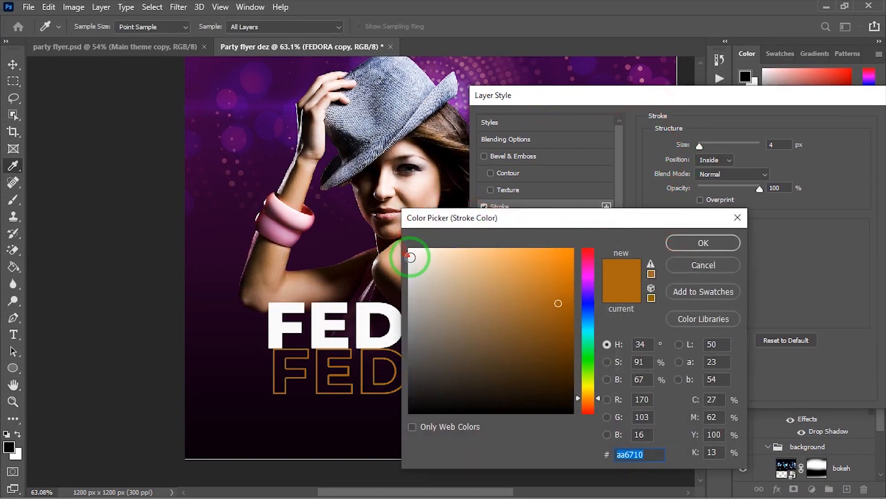
{"action": "left_click", "coordinate": [412, 255]}
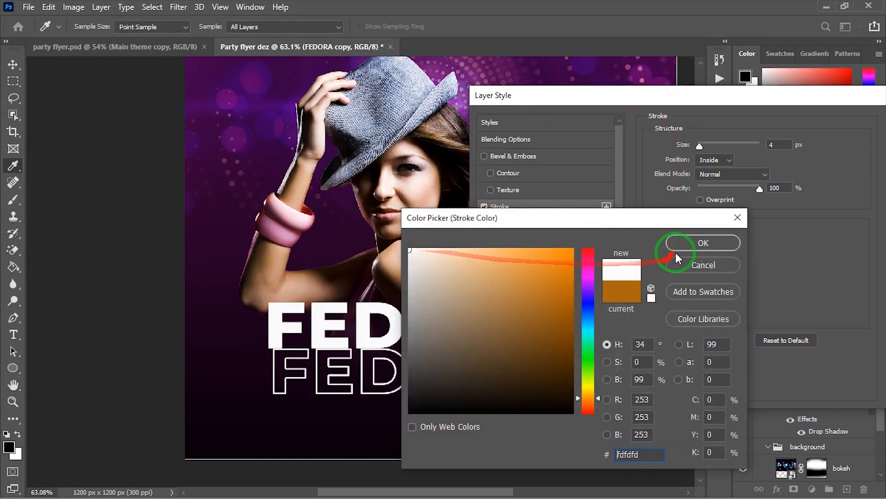
{"action": "left_click", "coordinate": [688, 243]}
{"action": "left_click_drag", "start_coordinate": [723, 100], "coordinate": [622, 138]}
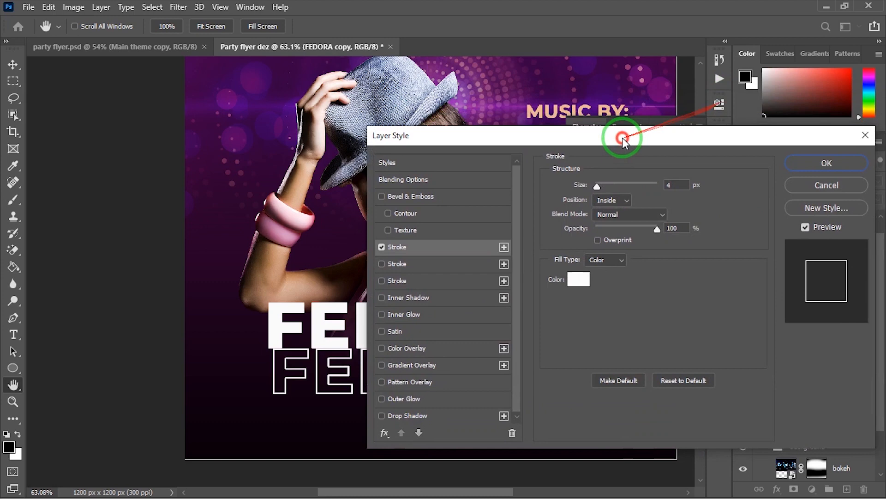
{"action": "left_click", "coordinate": [795, 161]}
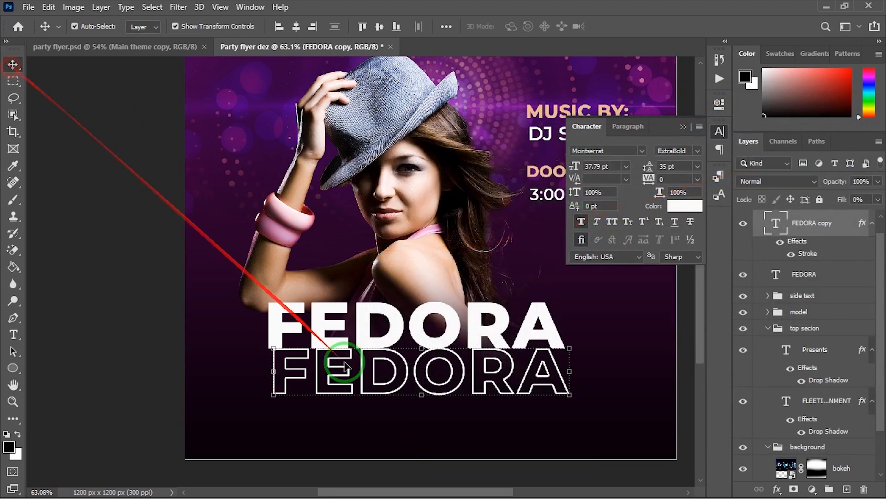
- Place the outlined FEDORA copy over the solid FEDORA title, offset slightly downward so its outline shows along the lower edges
{"action": "scroll", "coordinate": [369, 378], "scroll_direction": "up", "scroll_amount": 3}
{"action": "left_click_drag", "start_coordinate": [400, 391], "coordinate": [380, 342]}
{"action": "key", "text": "Up"}
{"action": "key", "text": "Up"}
{"action": "key", "text": "Up"}
{"action": "key", "text": "Up"}
{"action": "key", "text": "Up"}
{"action": "key", "text": "Up"}
{"action": "key", "text": "Up"}
{"action": "key", "text": "Up"}
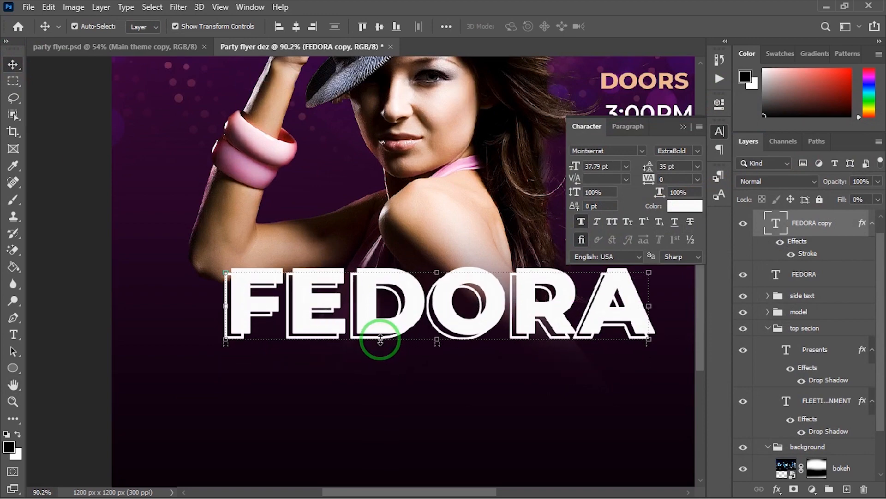
{"action": "key", "text": "Right"}
{"action": "key", "text": "Right"}
{"action": "key", "text": "Right"}
{"action": "scroll", "coordinate": [237, 318], "scroll_direction": "down", "scroll_amount": 4}
{"action": "left_click", "coordinate": [67, 275]}
- Duplicate the outlined FEDORA text below the title and change the copy's wording to NIGHT
{"action": "scroll", "coordinate": [154, 266], "scroll_direction": "up", "scroll_amount": 2}
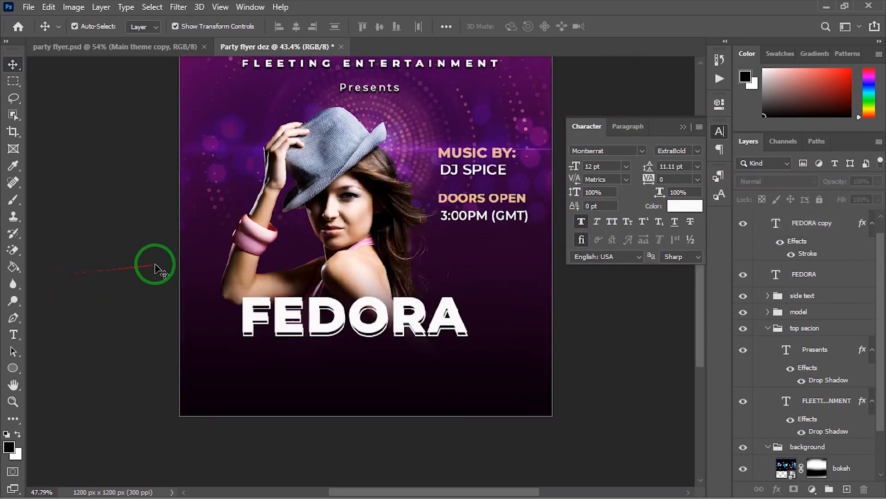
{"action": "scroll", "coordinate": [383, 258], "scroll_direction": "up", "scroll_amount": 3}
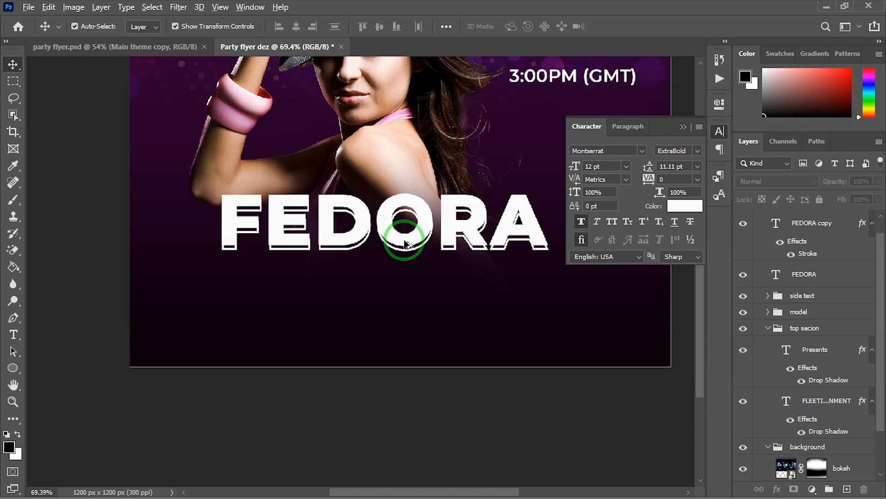
{"action": "left_click_drag", "start_coordinate": [406, 242], "coordinate": [412, 314]}
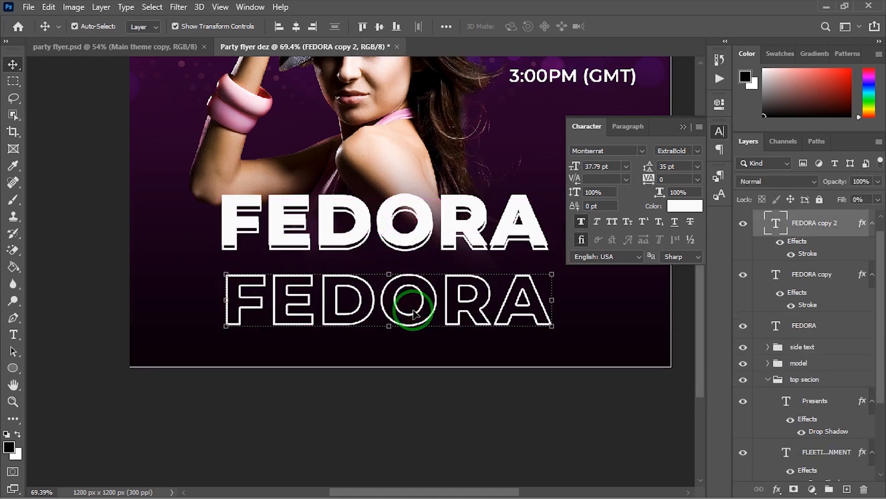
{"action": "double_click", "coordinate": [414, 308]}
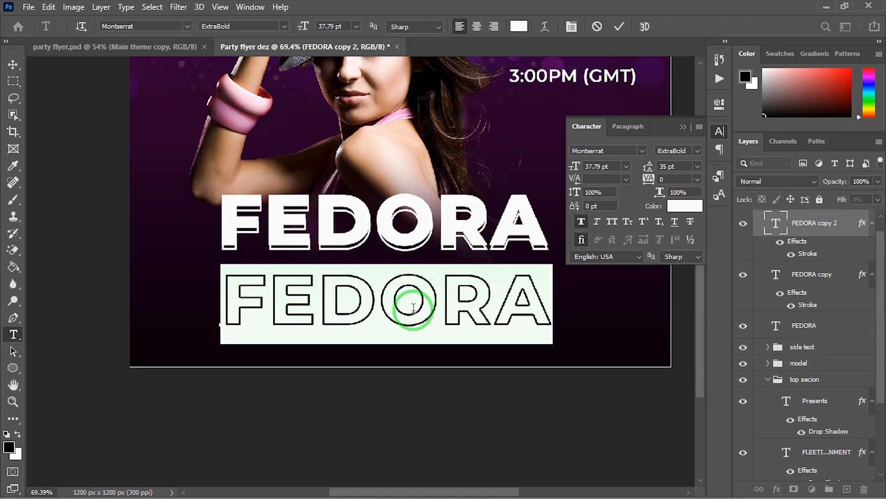
{"action": "type", "text": "NI"}
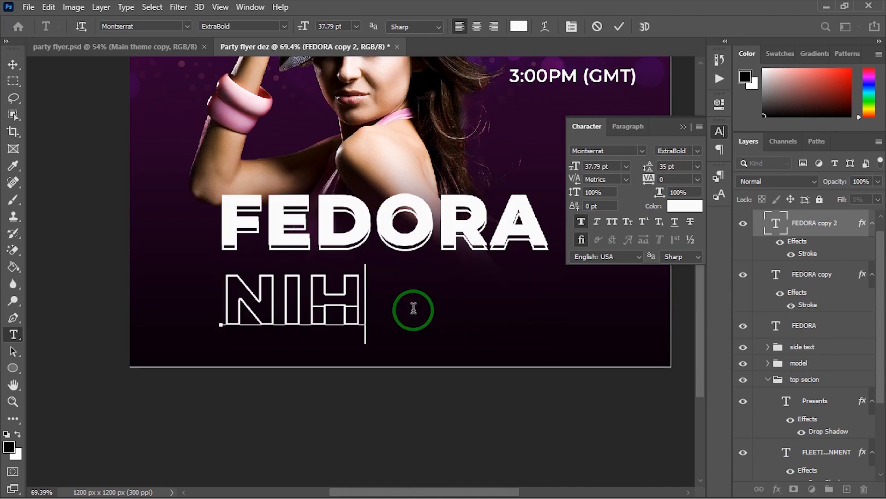
{"action": "type", "text": "GHT"}
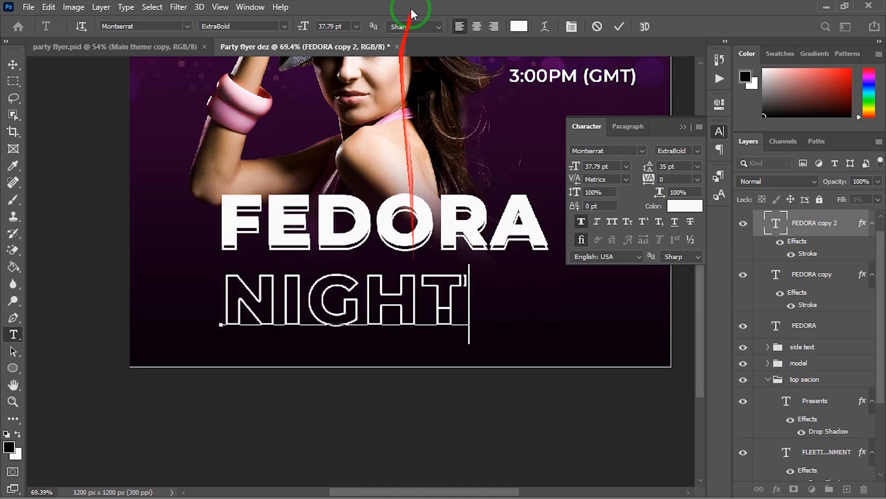
{"action": "left_click", "coordinate": [619, 28]}
{"action": "key", "text": "v"}
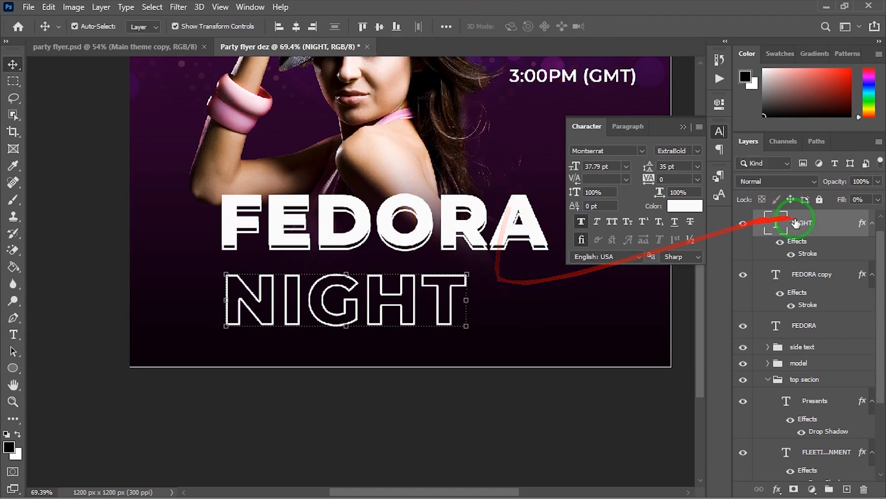
- Duplicate the solid FEDORA layer and move the copy above the outlined NIGHT layer in the stack
{"action": "left_click", "coordinate": [810, 276]}
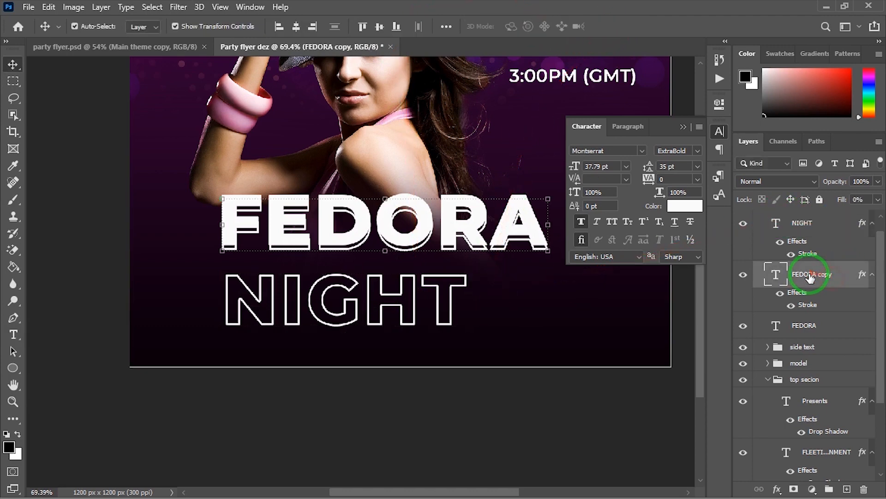
{"action": "left_click", "coordinate": [742, 276]}
{"action": "left_click", "coordinate": [742, 276]}
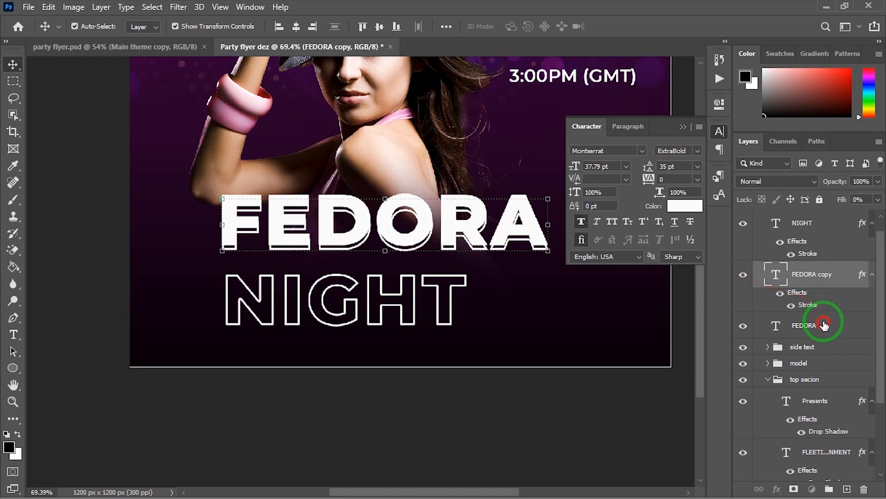
{"action": "left_click", "coordinate": [824, 326]}
{"action": "key", "text": "ctrl+j"}
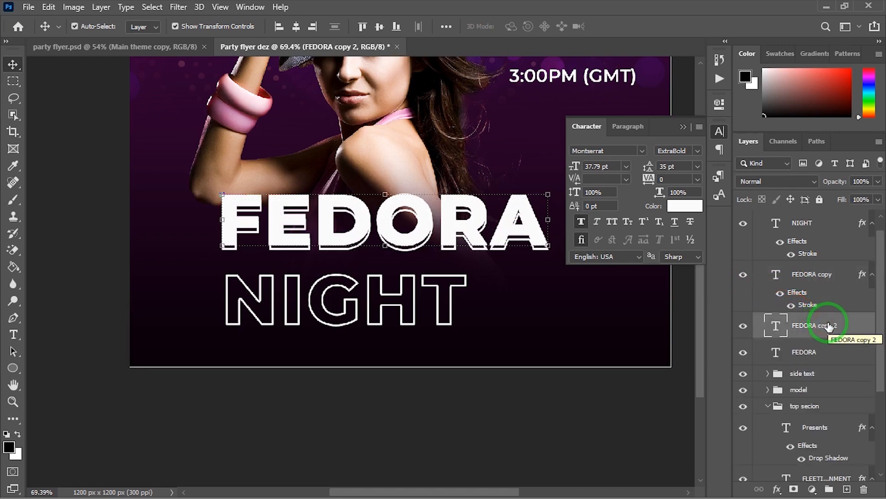
{"action": "left_click_drag", "start_coordinate": [828, 326], "coordinate": [815, 220]}
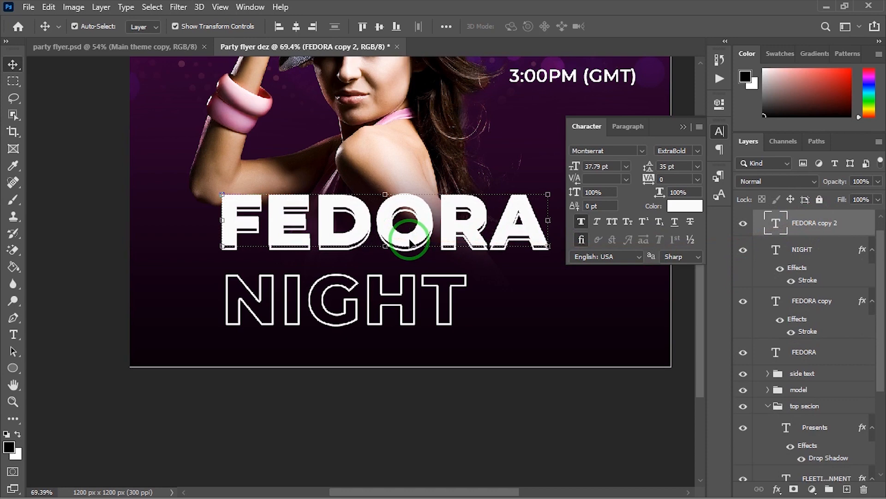
- Move the solid FEDORA copy over the outlined NIGHT text and change its wording to NIGHT
{"action": "left_click_drag", "start_coordinate": [409, 239], "coordinate": [424, 305]}
{"action": "double_click", "coordinate": [424, 304]}
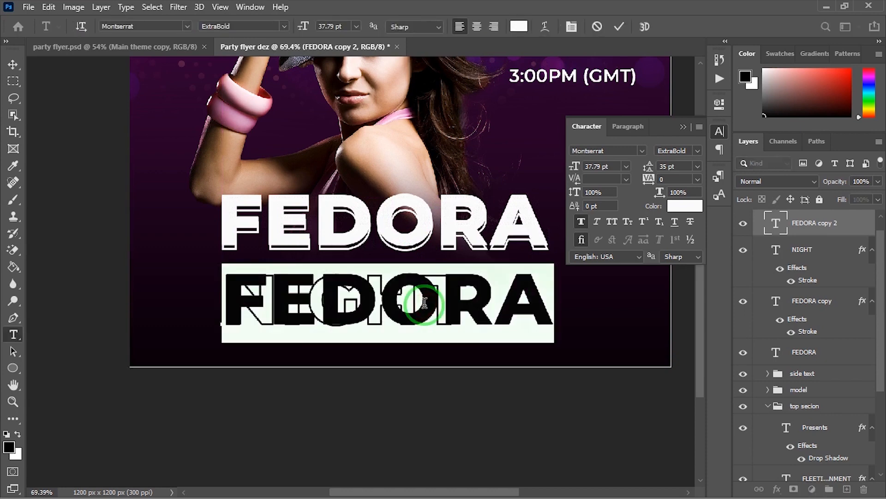
{"action": "type", "text": "NIGH"}
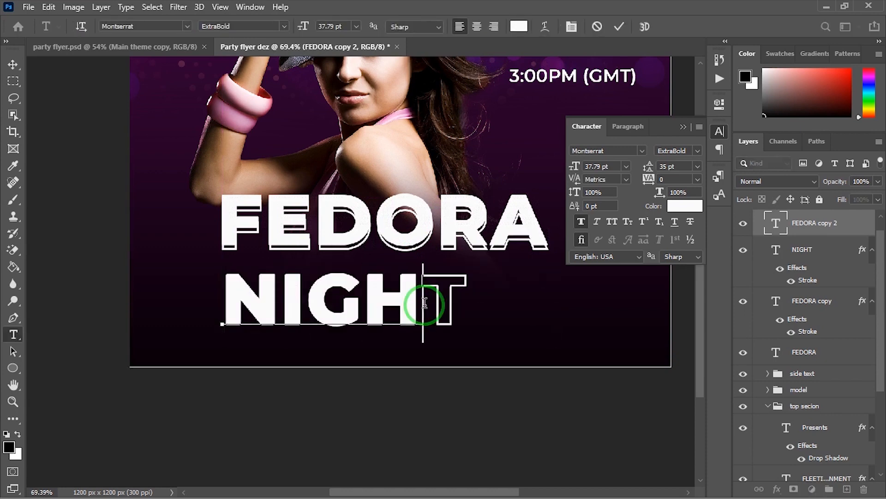
{"action": "type", "text": "T"}
{"action": "left_click", "coordinate": [619, 27]}
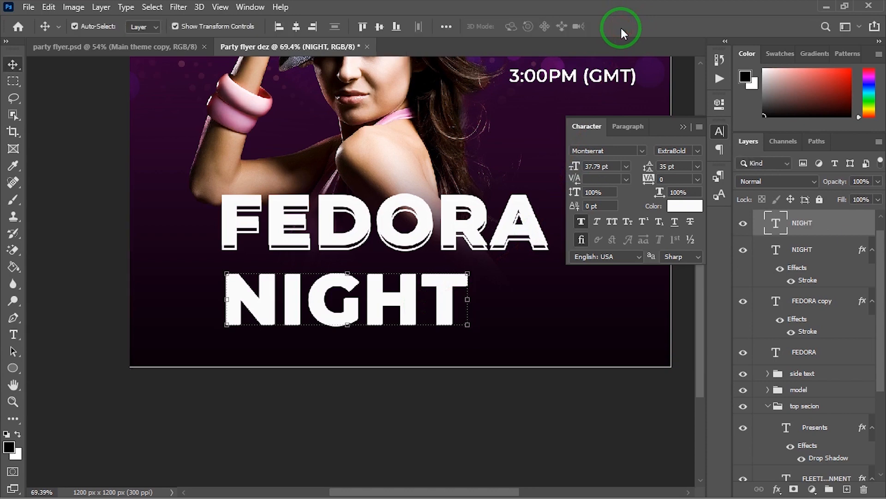
- Nudge the solid NIGHT text slightly up and left so the outlined NIGHT shows along its lower edges like the FEDORA title
{"action": "key", "text": "Up"}
{"action": "key", "text": "Up"}
{"action": "key", "text": "Up"}
{"action": "key", "text": "Up"}
{"action": "key", "text": "Up"}
{"action": "key", "text": "Up"}
{"action": "key", "text": "Up"}
{"action": "key", "text": "Up"}
{"action": "key", "text": "Up"}
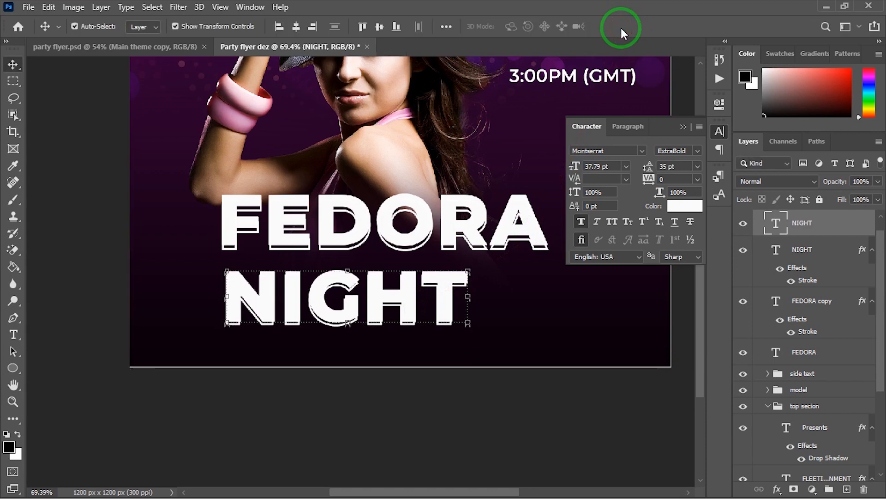
{"action": "key", "text": "Left"}
{"action": "key", "text": "Left"}
{"action": "key", "text": "Left"}
{"action": "key", "text": "Up"}
{"action": "key", "text": "Up"}
{"action": "key", "text": "Up"}
{"action": "key", "text": "Up"}
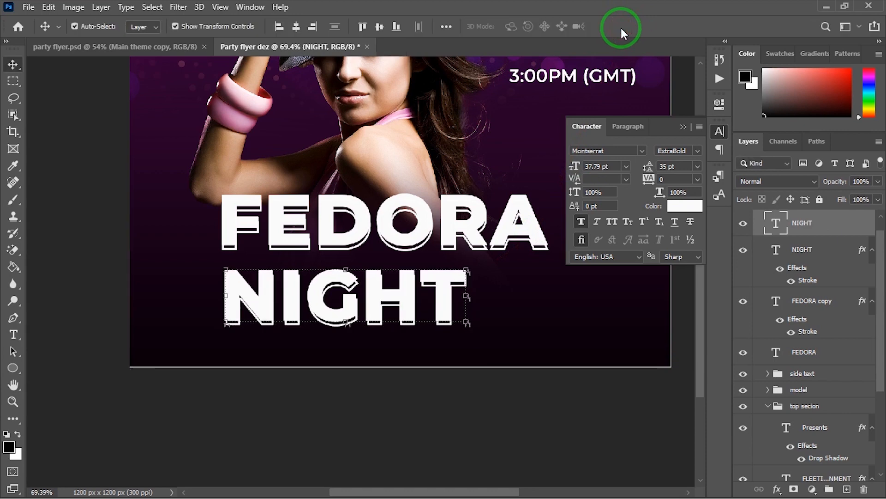
{"action": "key", "text": "Down"}
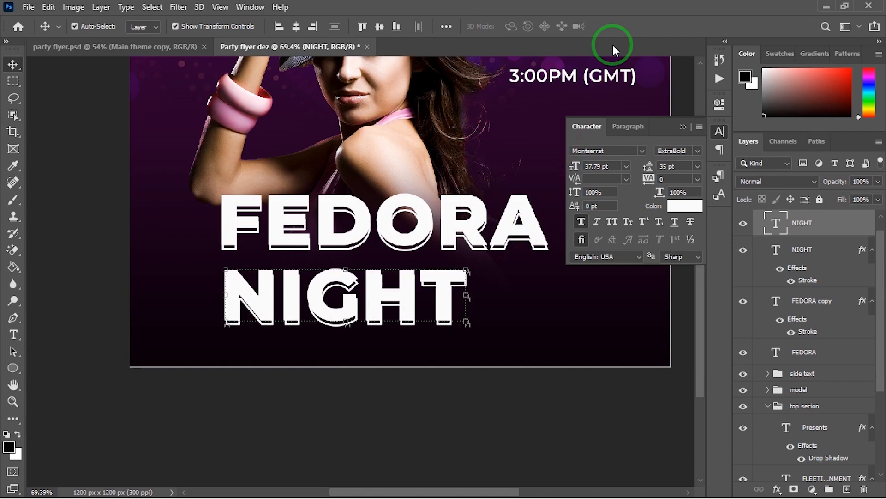
- Nudge the solid and outlined NIGHT text layers up together so they sit closer beneath the FEDORA title
{"action": "scroll", "coordinate": [315, 299], "scroll_direction": "down", "scroll_amount": 3}
{"action": "left_click", "coordinate": [144, 232]}
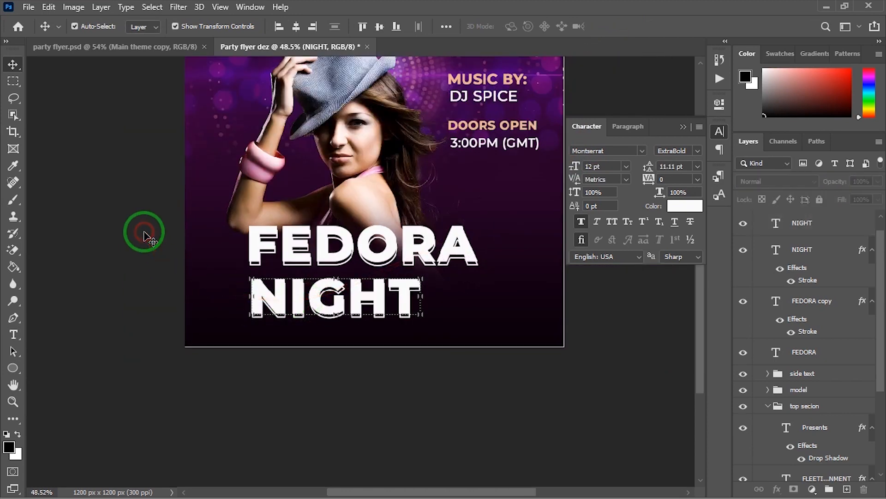
{"action": "scroll", "coordinate": [261, 254], "scroll_direction": "up", "scroll_amount": 2}
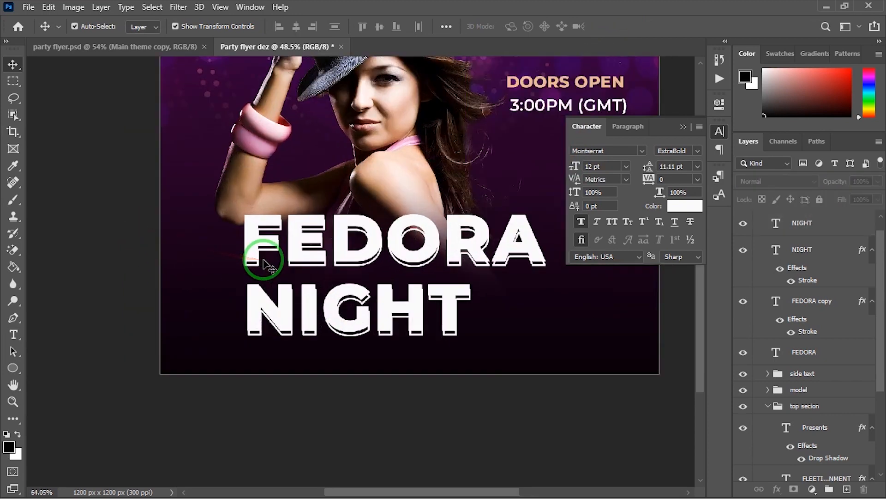
{"action": "left_click", "coordinate": [326, 304]}
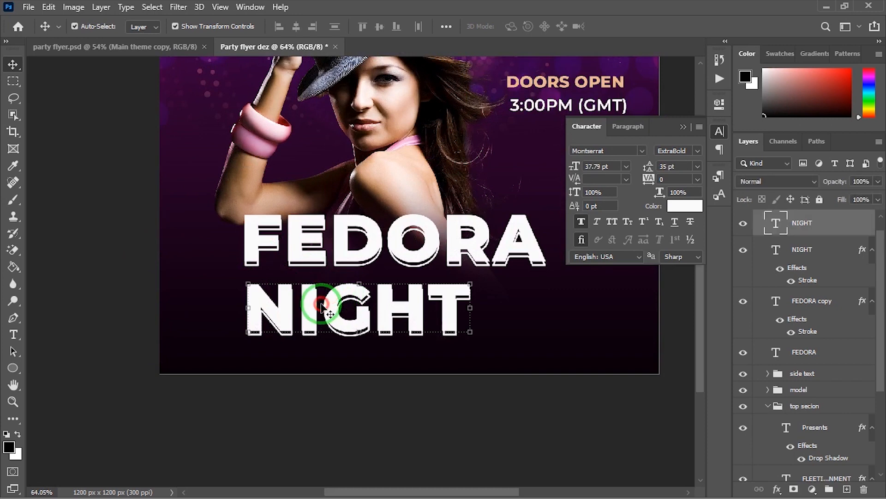
{"action": "left_click", "coordinate": [843, 259], "text": "ctrl"}
{"action": "key", "text": "Up"}
{"action": "key", "text": "Up"}
{"action": "key", "text": "Up"}
{"action": "key", "text": "Up"}
{"action": "key", "text": "Up"}
{"action": "key", "text": "Up"}
{"action": "key", "text": "Up"}
{"action": "key", "text": "Up"}
{"action": "key", "text": "Up"}
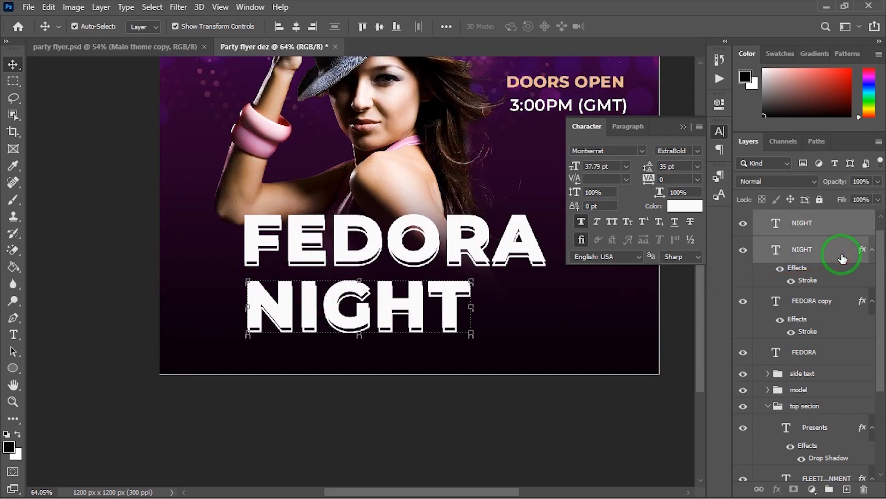
{"action": "scroll", "coordinate": [520, 309], "scroll_direction": "down", "scroll_amount": 2}
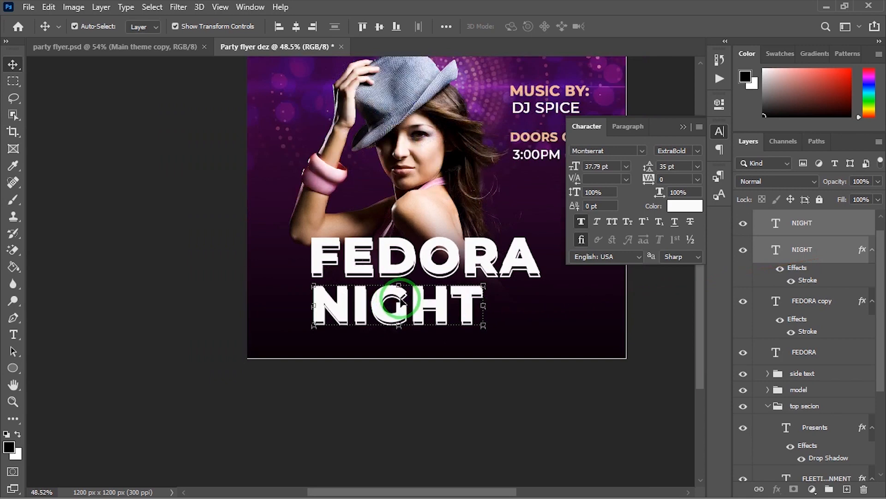
{"action": "left_click", "coordinate": [181, 252]}
- Add the text "Out" in Montserrat ExtraBold 12 pt white beside the word NIGHT on its right side
{"action": "left_click_drag", "start_coordinate": [282, 306], "coordinate": [203, 291]}
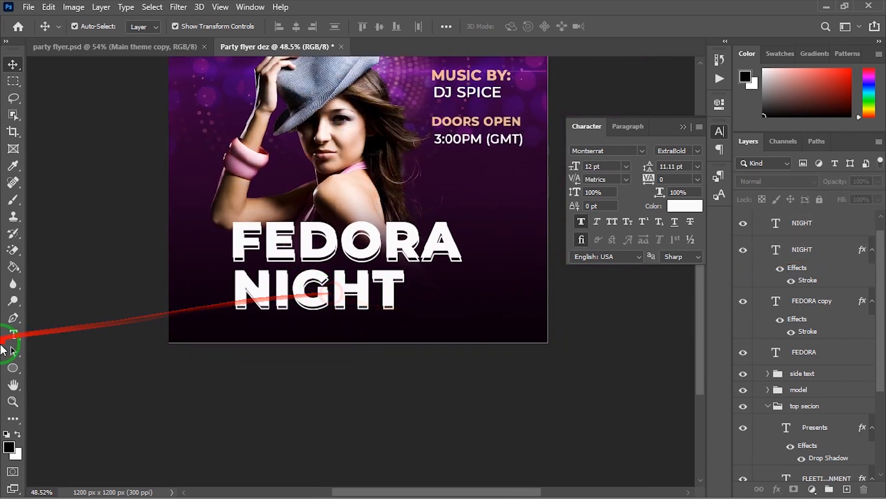
{"action": "left_click", "coordinate": [12, 334]}
{"action": "left_click", "coordinate": [444, 283]}
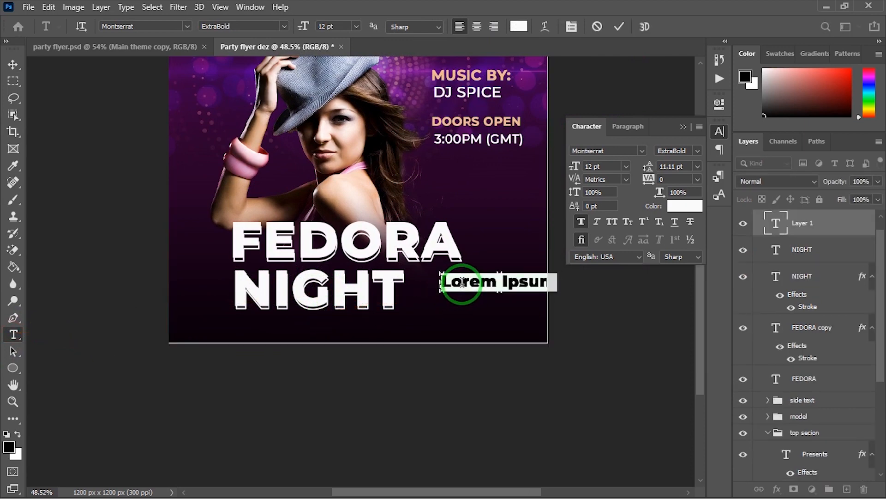
{"action": "type", "text": "a"}
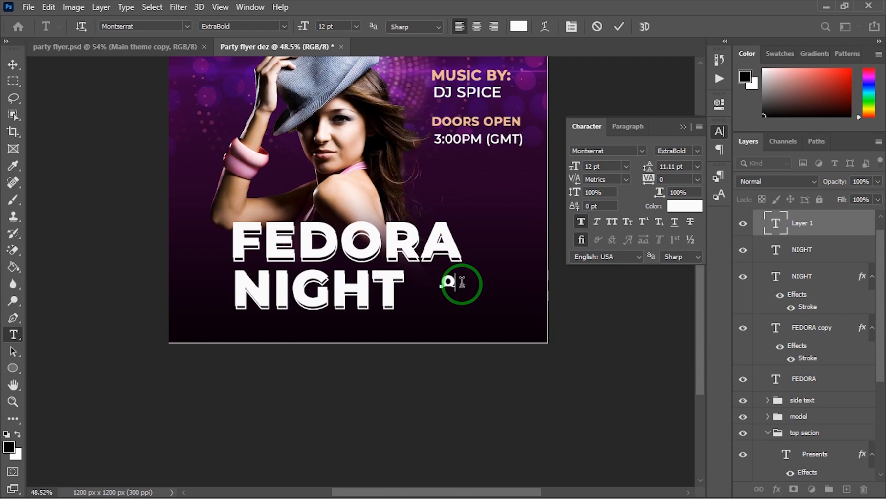
{"action": "left_click", "coordinate": [619, 30]}
{"action": "left_click", "coordinate": [13, 64]}
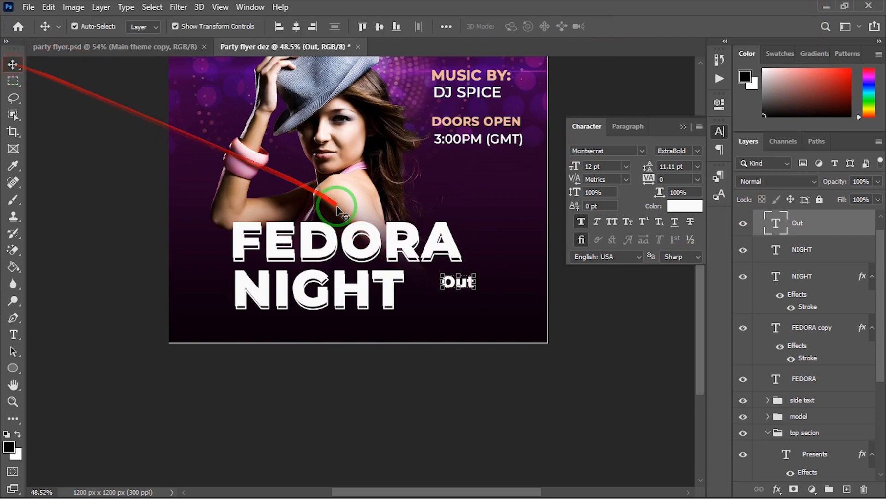
- Enlarge the "Out" text to about 44 pt and place it beside the word NIGHT
{"action": "key", "text": "ctrl+t"}
{"action": "left_click_drag", "start_coordinate": [477, 274], "coordinate": [535, 240]}
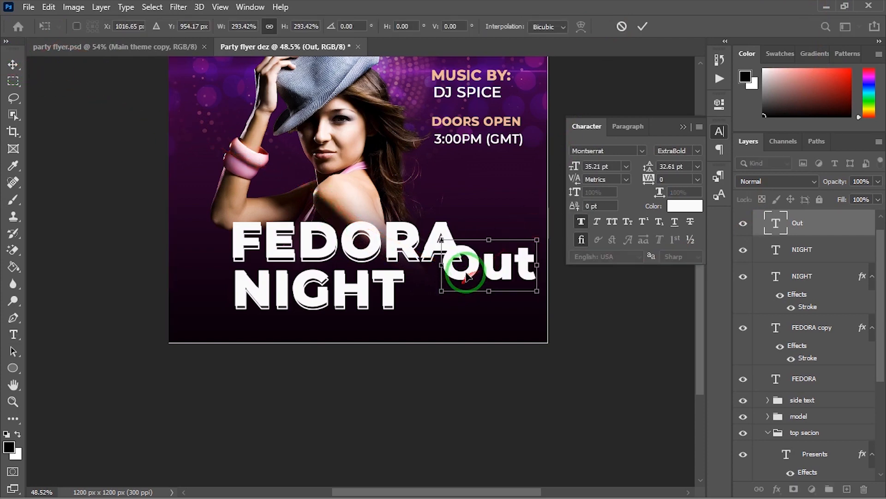
{"action": "left_click_drag", "start_coordinate": [466, 272], "coordinate": [420, 324]}
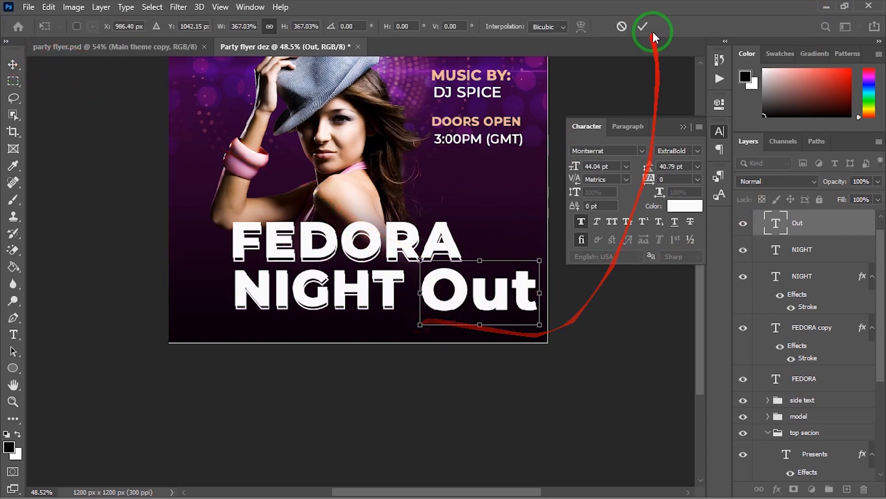
{"action": "left_click", "coordinate": [646, 26]}
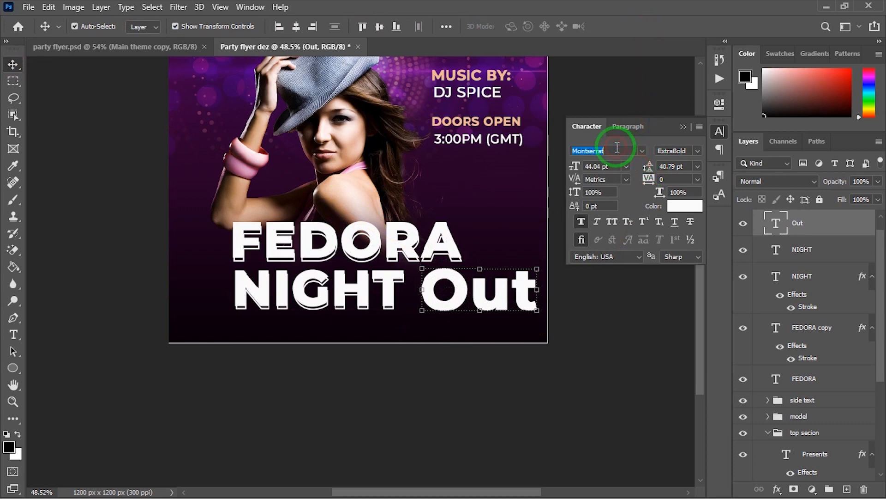
- Set the font of the "Out" text to Autography Regular and nudge it closer to NIGHT
{"action": "type", "text": "auto"}
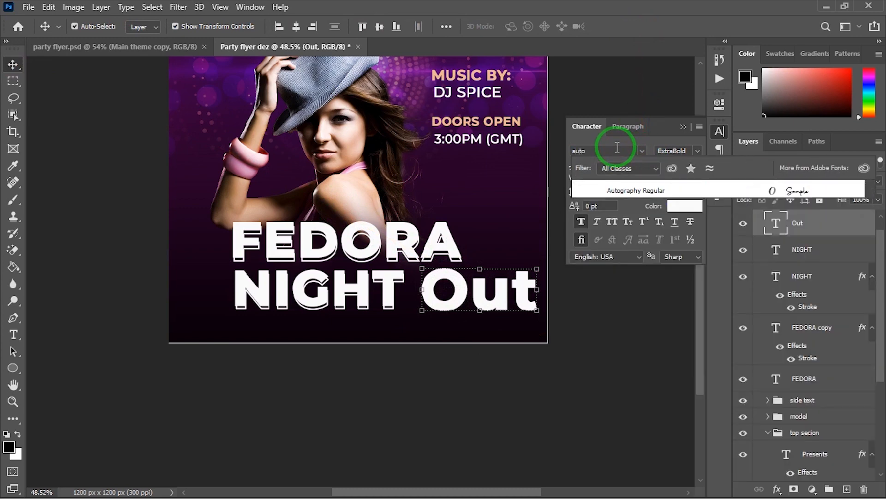
{"action": "left_click", "coordinate": [635, 195]}
{"action": "left_click_drag", "start_coordinate": [496, 296], "coordinate": [487, 294]}
- Recolour the "Out" text with a light pink sampled from the model's bracelet
{"action": "scroll", "coordinate": [521, 282], "scroll_direction": "up", "scroll_amount": 3}
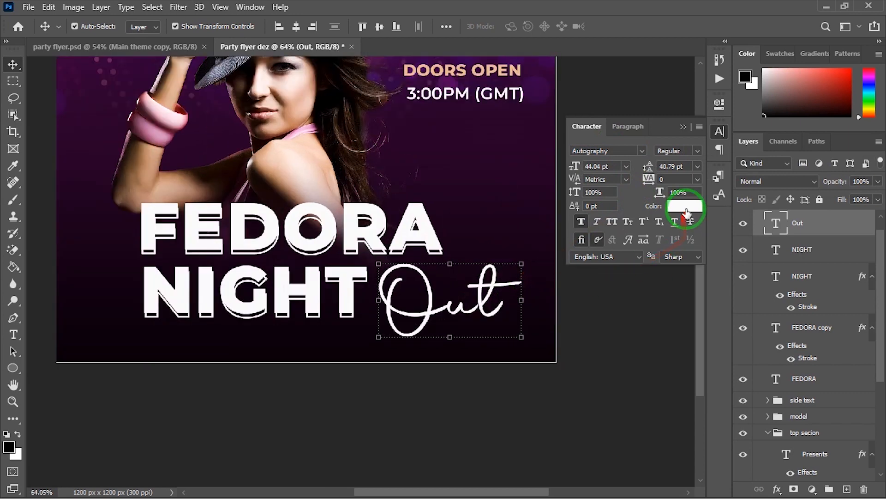
{"action": "left_click", "coordinate": [684, 206]}
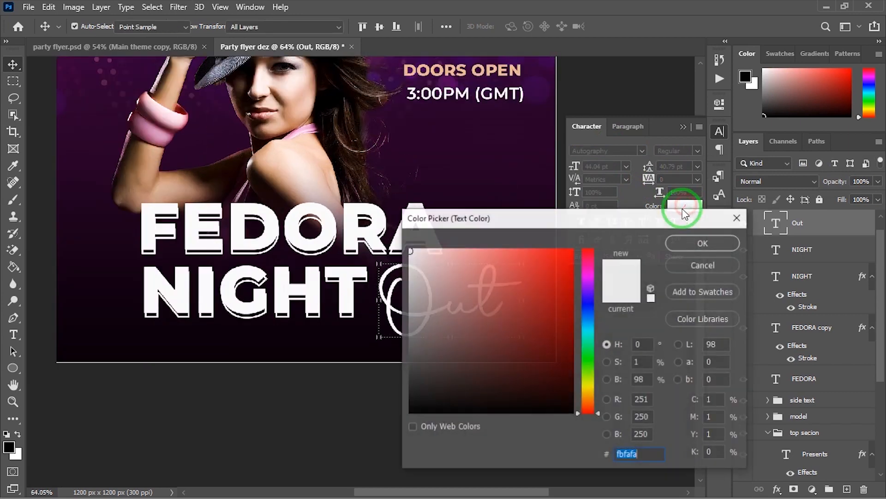
{"action": "left_click", "coordinate": [164, 109]}
{"action": "left_click", "coordinate": [703, 243]}
{"action": "key", "text": "v"}
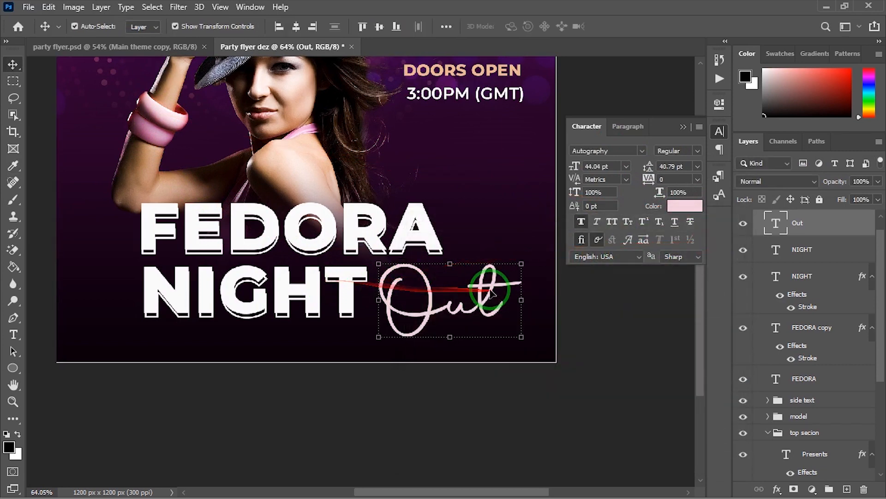
- Scale the "Out" text down to about 28 pt and position it just after NIGHT
{"action": "left_click_drag", "start_coordinate": [520, 261], "coordinate": [476, 274]}
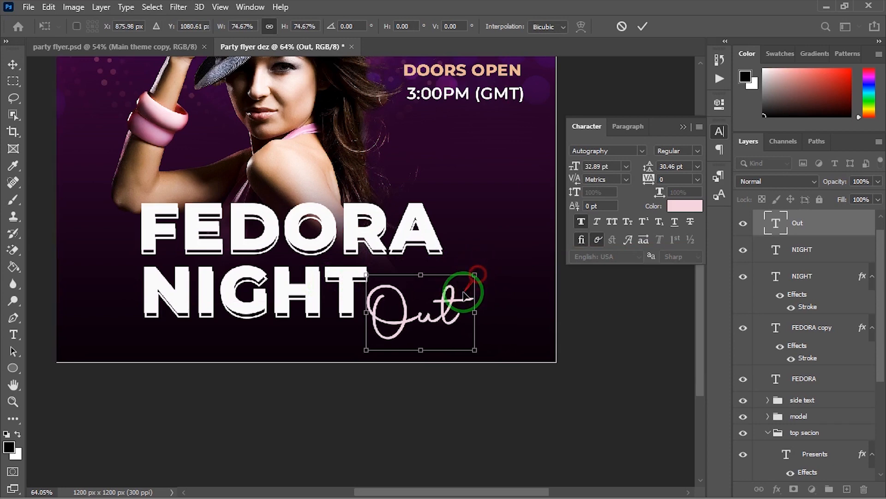
{"action": "left_click_drag", "start_coordinate": [443, 308], "coordinate": [451, 289]}
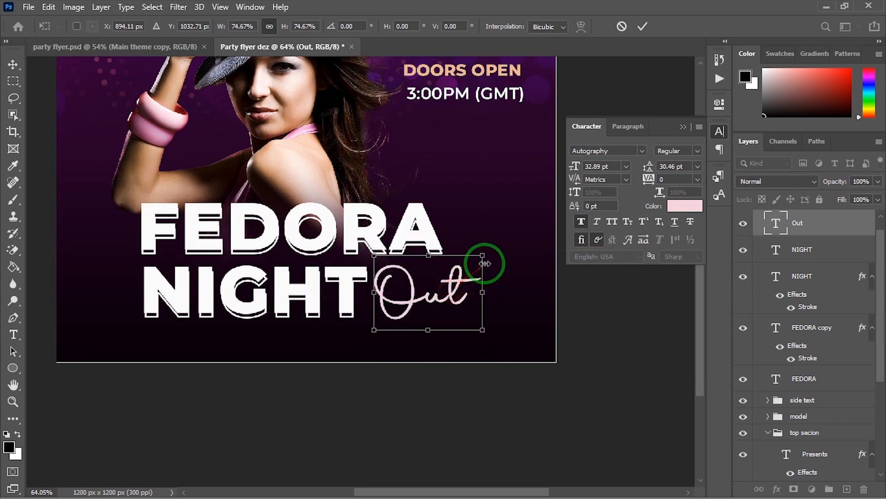
{"action": "left_click_drag", "start_coordinate": [483, 255], "coordinate": [468, 265]}
{"action": "left_click_drag", "start_coordinate": [443, 294], "coordinate": [442, 290]}
{"action": "left_click", "coordinate": [642, 26]}
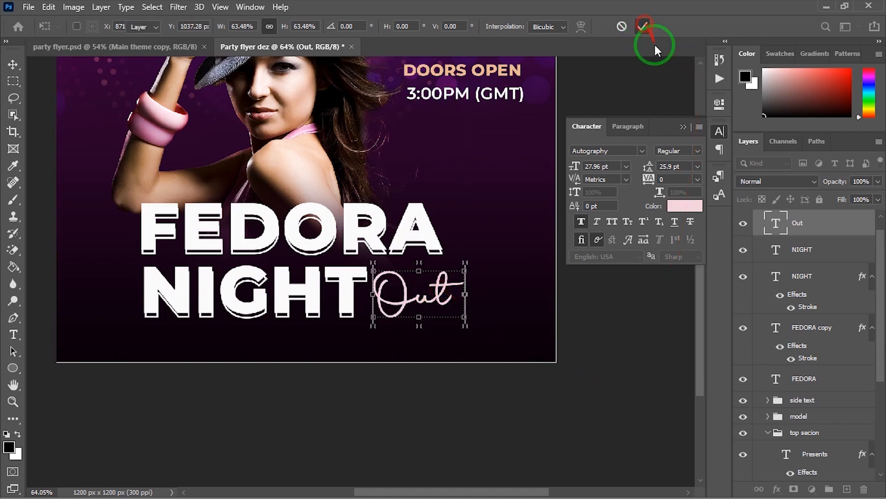
- Change the "Out" text colour to a stronger bracelet pink, f2aec9
{"action": "left_click", "coordinate": [684, 205]}
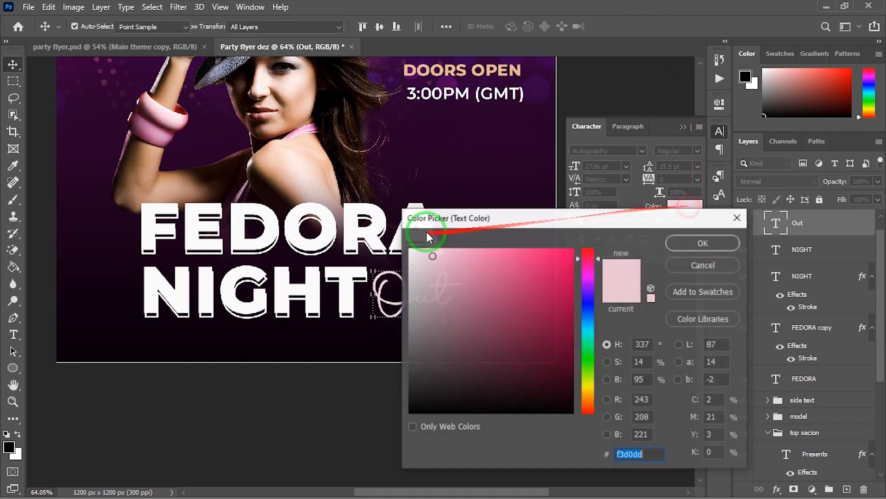
{"action": "left_click", "coordinate": [172, 112]}
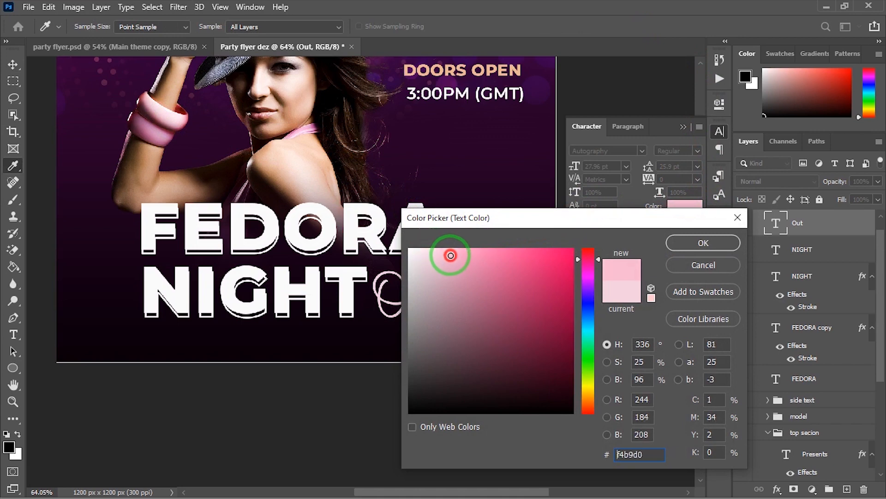
{"action": "left_click_drag", "start_coordinate": [451, 256], "coordinate": [455, 257]}
{"action": "left_click_drag", "start_coordinate": [526, 219], "coordinate": [586, 184]}
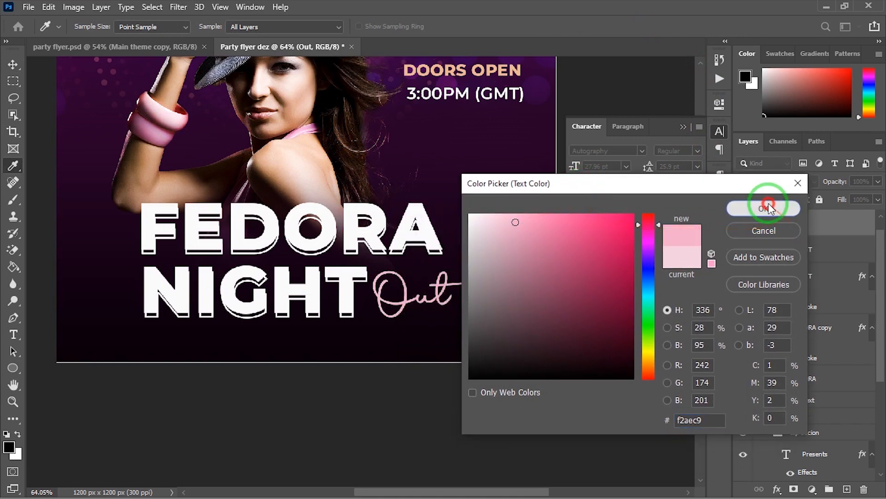
{"action": "left_click", "coordinate": [769, 208]}
- Scale both NIGHT text layers together to about 97% to widen the gap before "Out"
{"action": "scroll", "coordinate": [478, 262], "scroll_direction": "down", "scroll_amount": 2}
{"action": "left_click", "coordinate": [368, 287]}
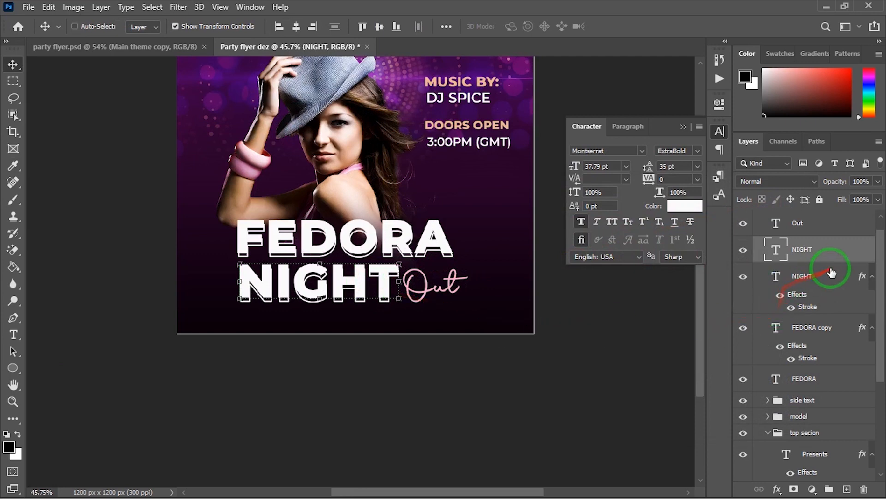
{"action": "left_click", "coordinate": [826, 288], "text": "ctrl"}
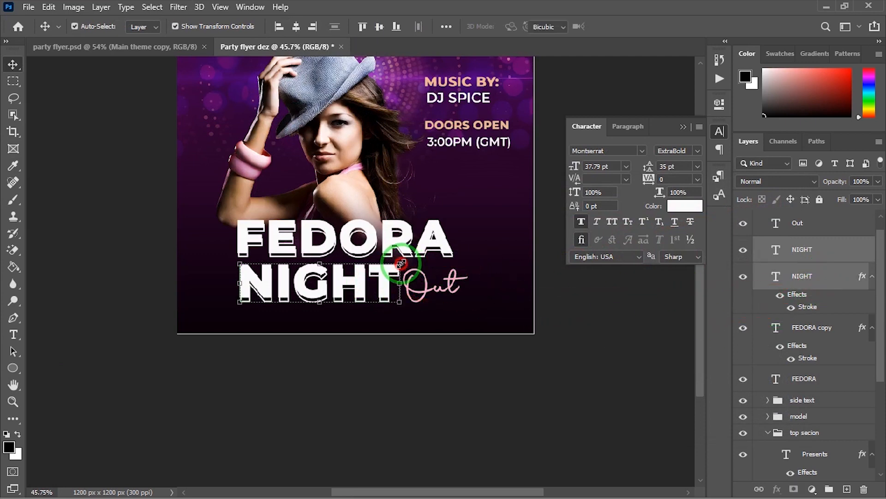
{"action": "left_click_drag", "start_coordinate": [401, 263], "coordinate": [397, 264]}
{"action": "left_click", "coordinate": [642, 26]}
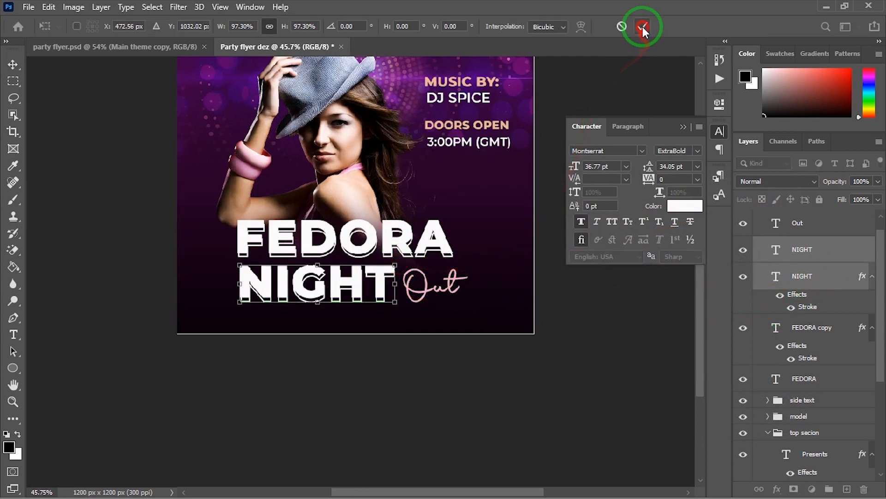
- Scale the "Out" text down slightly to about 95% of its size
{"action": "left_click", "coordinate": [450, 280]}
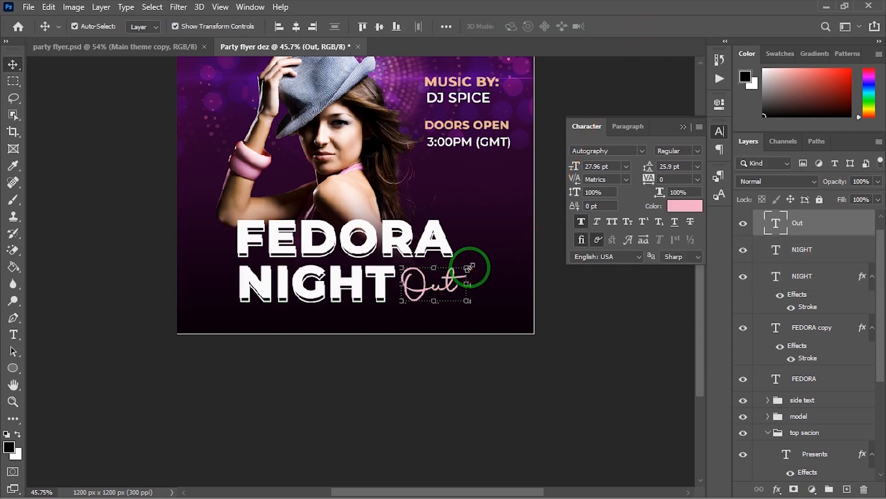
{"action": "left_click_drag", "start_coordinate": [469, 267], "coordinate": [467, 273]}
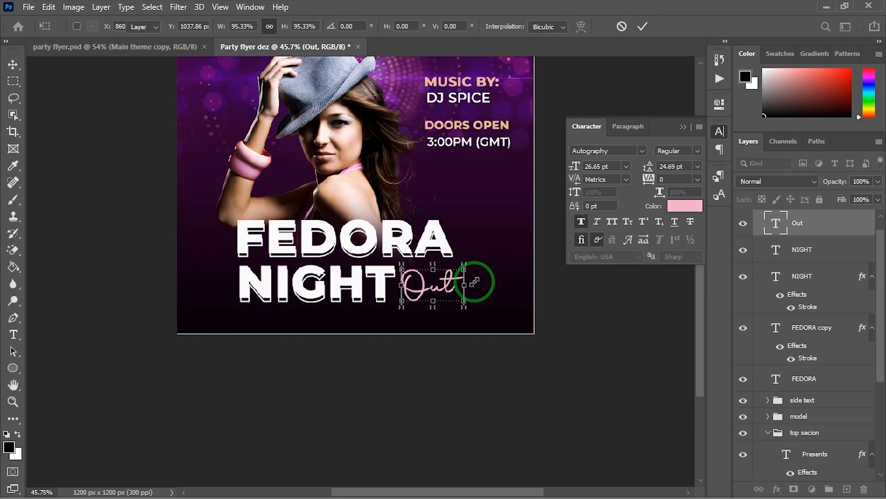
{"action": "key", "text": "Return"}
- Group all the title text layers from Out down to FEDORA
{"action": "scroll", "coordinate": [584, 318], "scroll_direction": "down", "scroll_amount": 3}
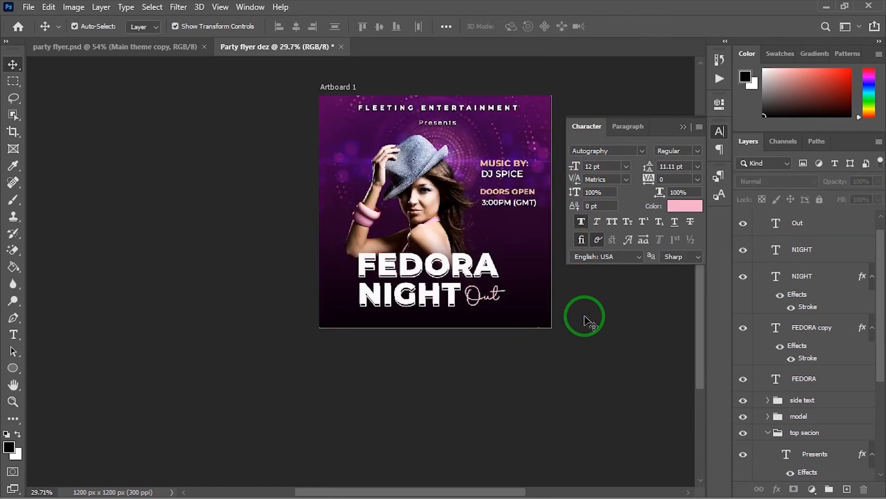
{"action": "scroll", "coordinate": [449, 344], "scroll_direction": "up", "scroll_amount": 2}
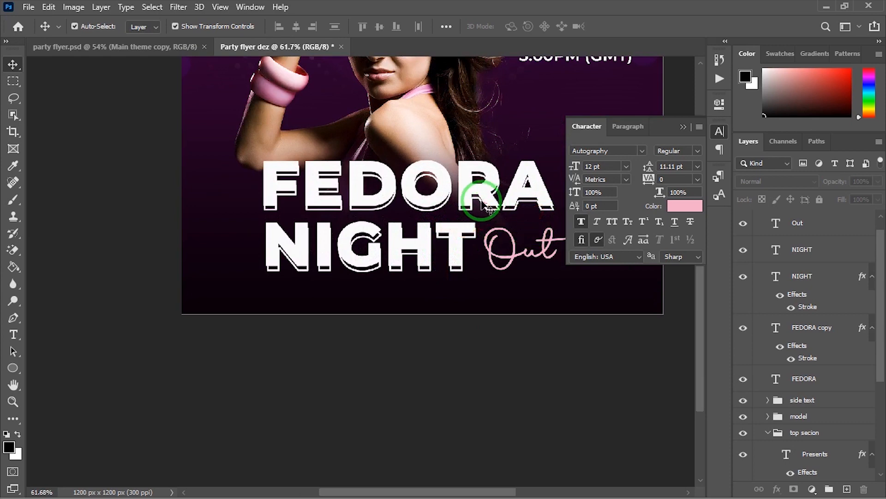
{"action": "left_click_drag", "start_coordinate": [464, 199], "coordinate": [383, 234]}
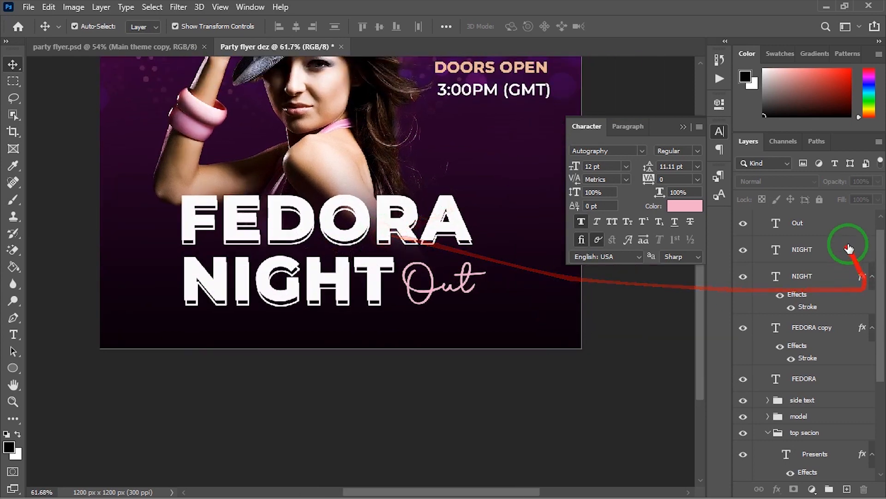
{"action": "left_click", "coordinate": [831, 226]}
{"action": "left_click_drag", "start_coordinate": [879, 260], "coordinate": [882, 283]}
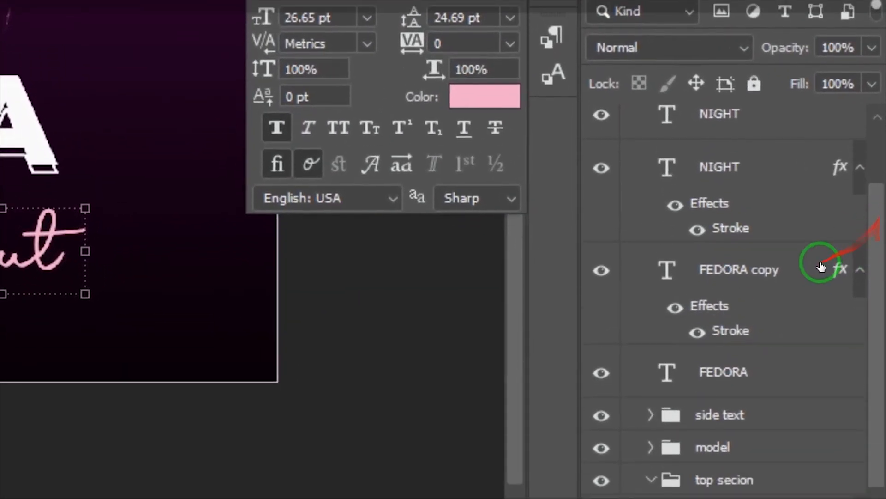
{"action": "scroll", "coordinate": [832, 261], "scroll_direction": "up", "scroll_amount": 3}
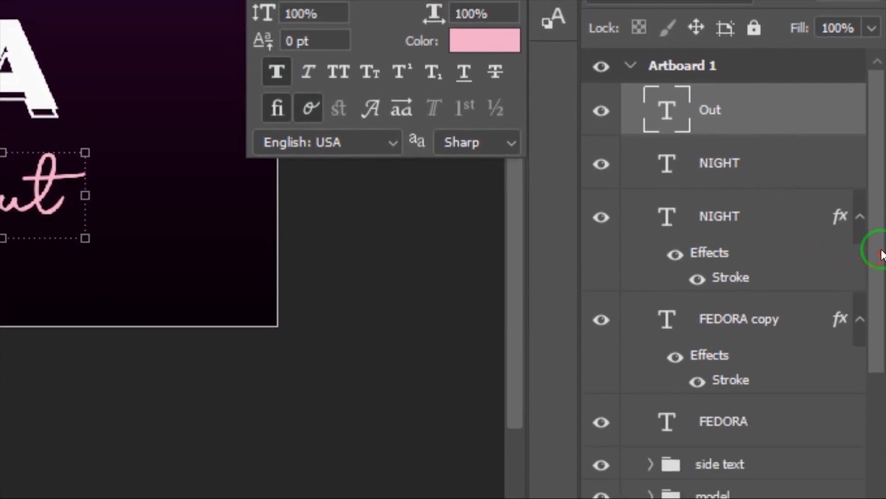
{"action": "left_click_drag", "start_coordinate": [879, 382], "coordinate": [878, 411]}
{"action": "left_click", "coordinate": [739, 272], "text": "shift"}
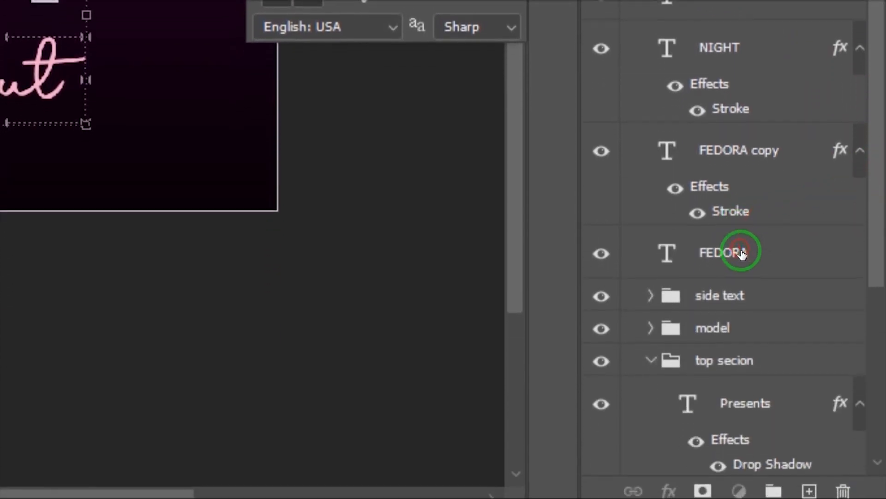
{"action": "key", "text": "ctrl+g"}
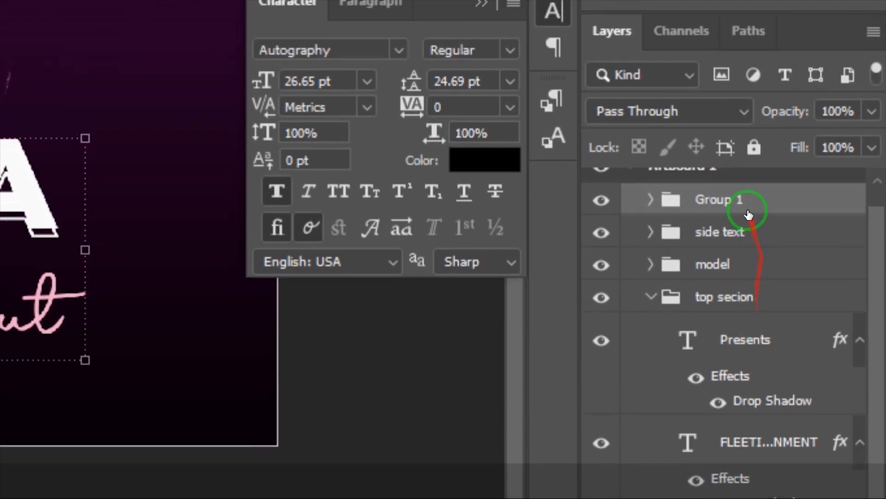
- Rename the new title group as "main text"
{"action": "double_click", "coordinate": [719, 126]}
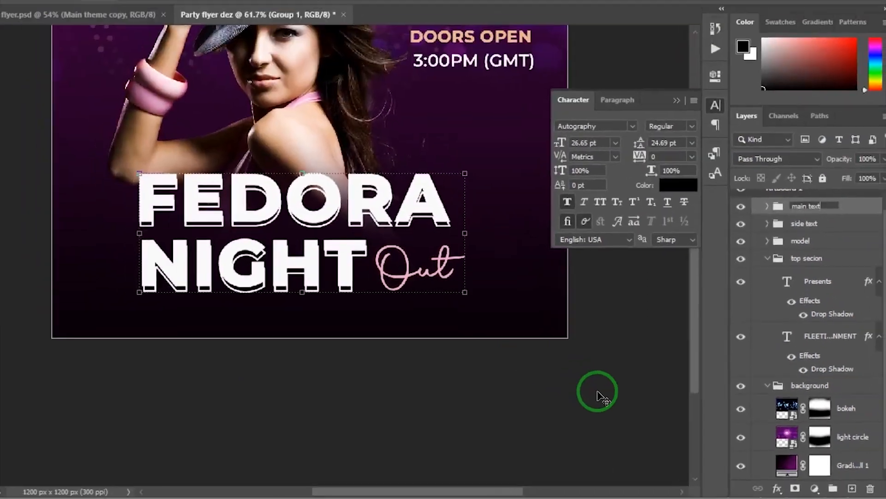
{"action": "type", "text": "main text"}
{"action": "left_click", "coordinate": [600, 396]}
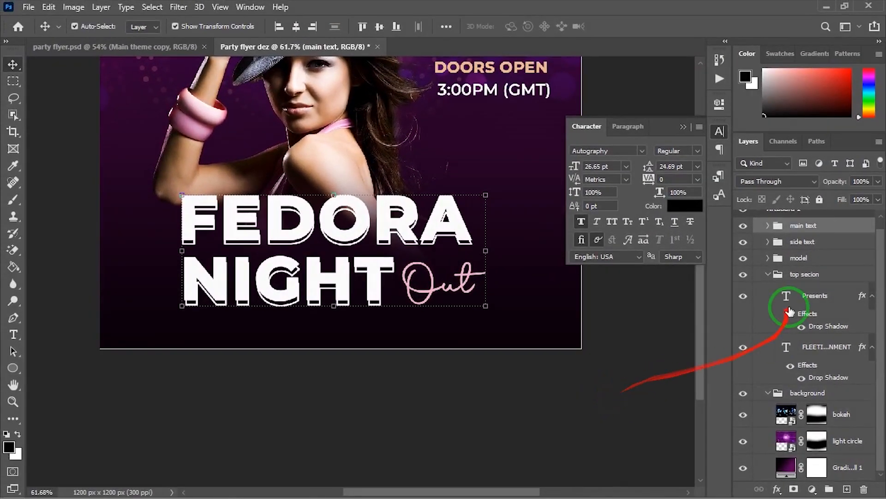
- Duplicate the main text group and hide the upper copy
{"action": "scroll", "coordinate": [862, 264], "scroll_direction": "up", "scroll_amount": 1}
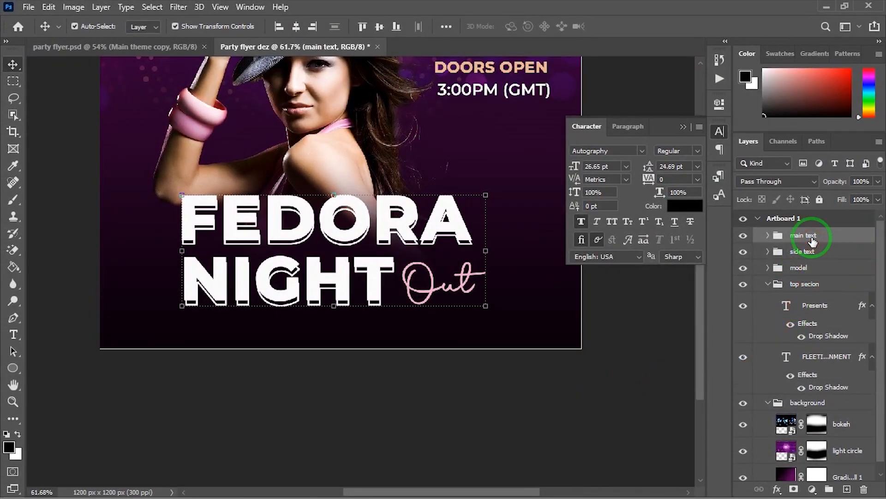
{"action": "key", "text": "ctrl+j"}
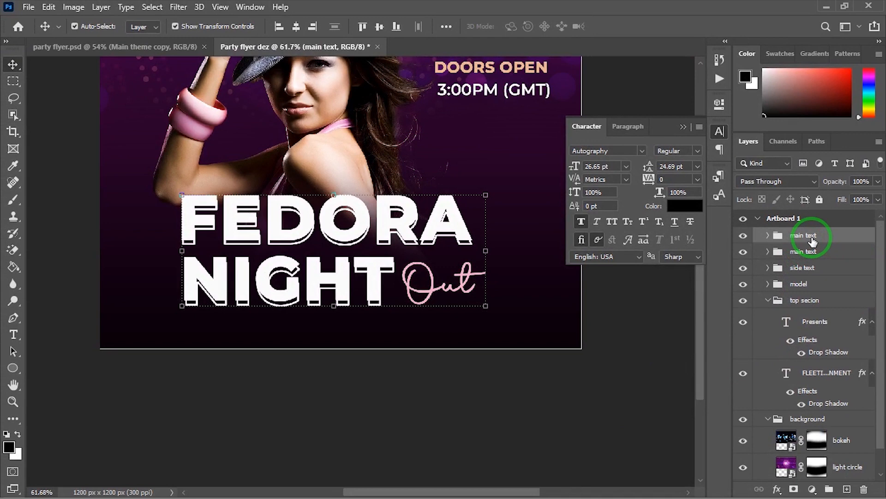
{"action": "left_click", "coordinate": [743, 236]}
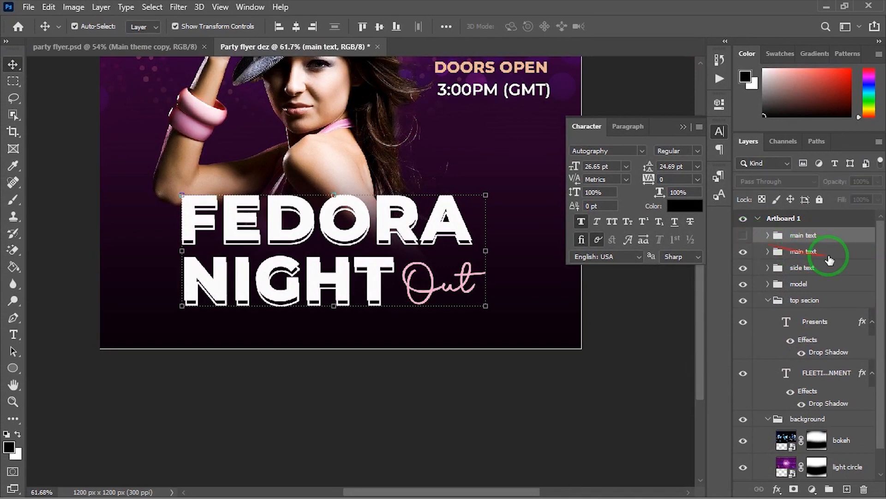
- Convert the visible main text group to a smart object and rasterize it into a single layer
{"action": "left_click", "coordinate": [826, 253]}
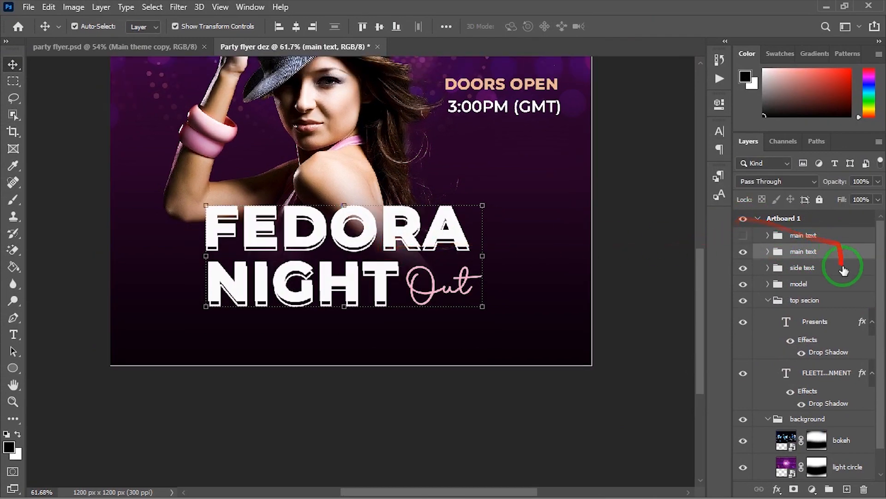
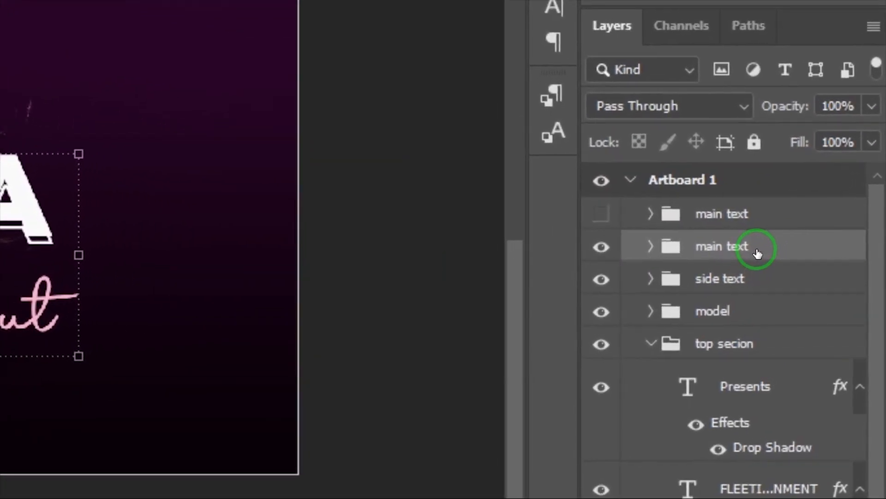
{"action": "right_click", "coordinate": [758, 253]}
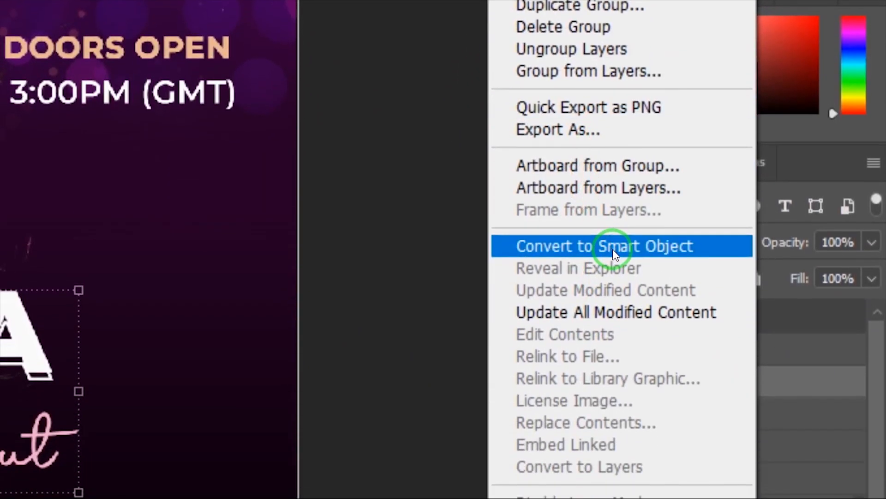
{"action": "left_click", "coordinate": [613, 250]}
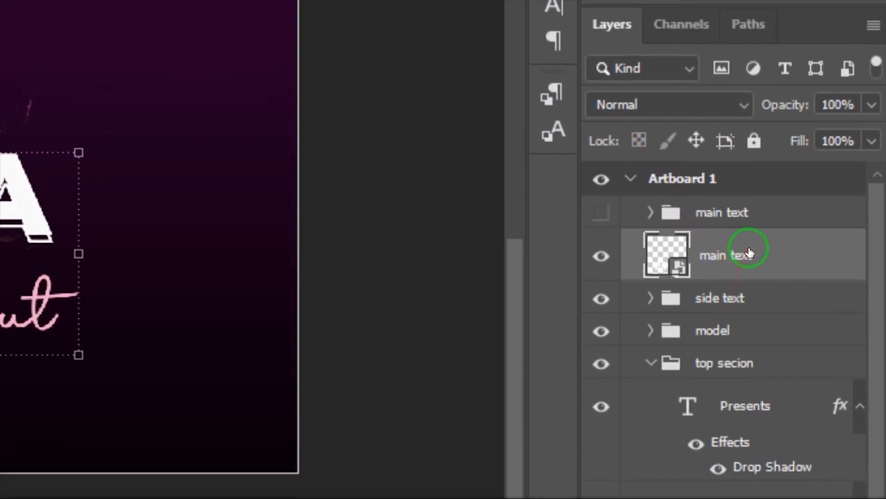
{"action": "right_click", "coordinate": [749, 253]}
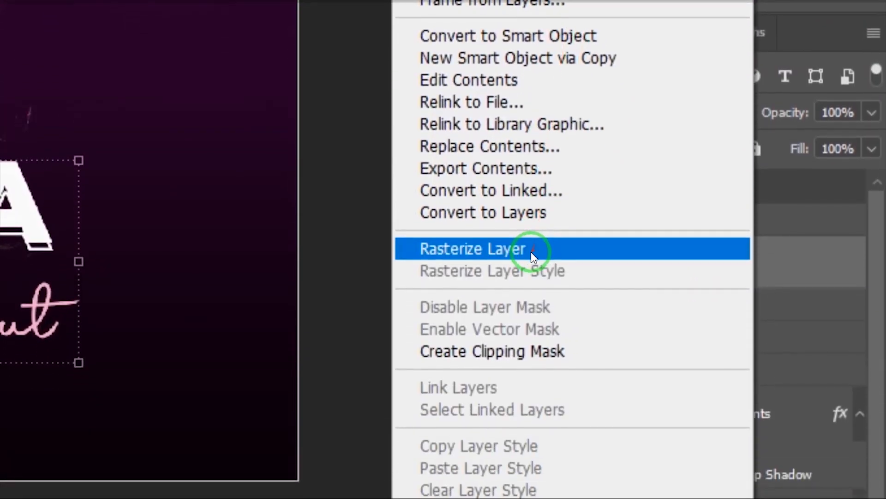
{"action": "left_click", "coordinate": [531, 251]}
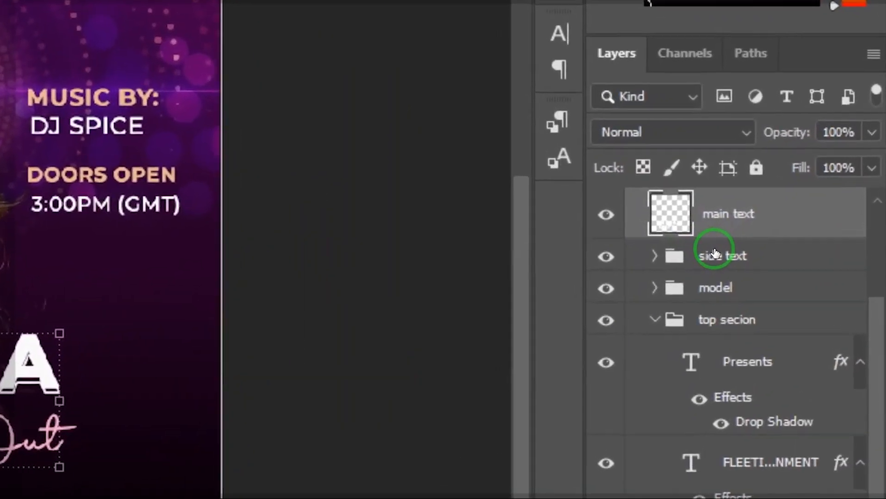
- Add a Gradient Overlay effect to the rasterized main text layer
{"action": "right_click", "coordinate": [803, 224]}
{"action": "left_click", "coordinate": [467, 35]}
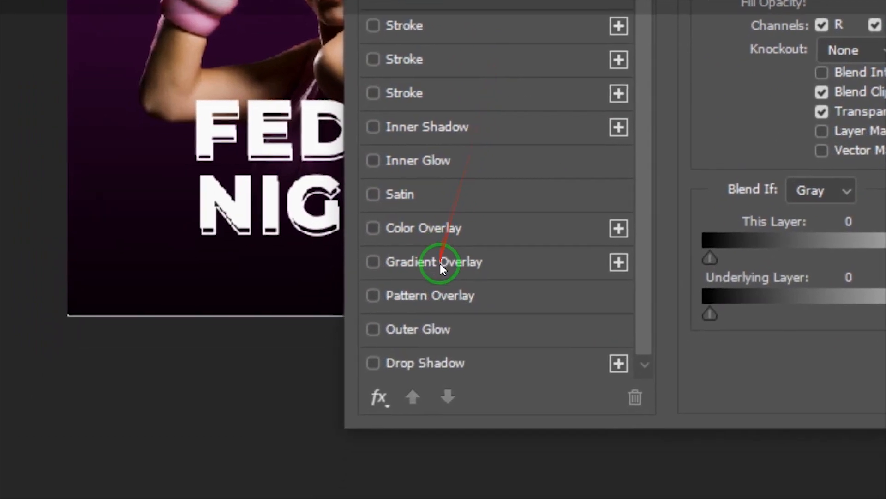
{"action": "left_click", "coordinate": [443, 249]}
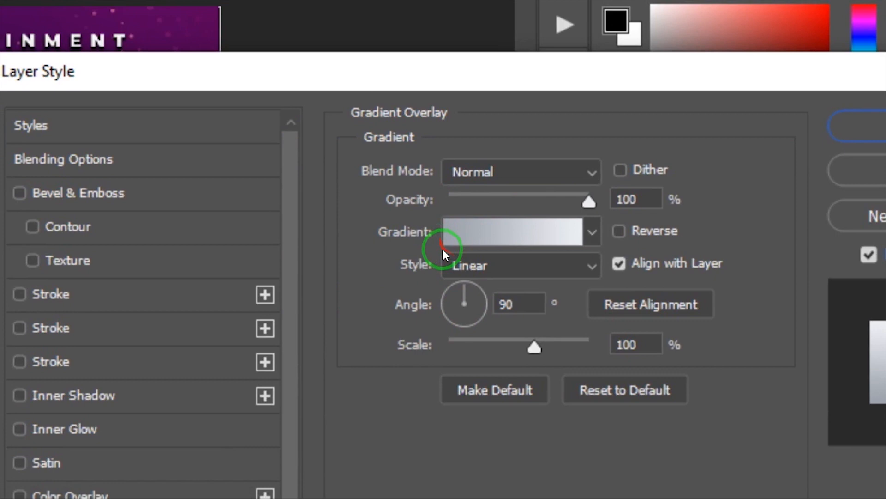
- Set the overlay gradient to run from grey (HSB 218, 8, 67) at 0% to near-white (HSB 221, 3, 96) at 100%
{"action": "left_click", "coordinate": [443, 244]}
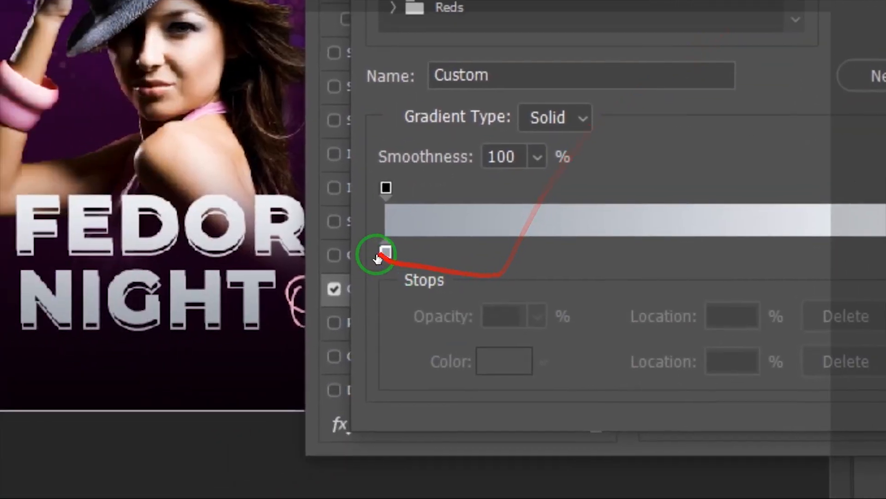
{"action": "left_click", "coordinate": [384, 254]}
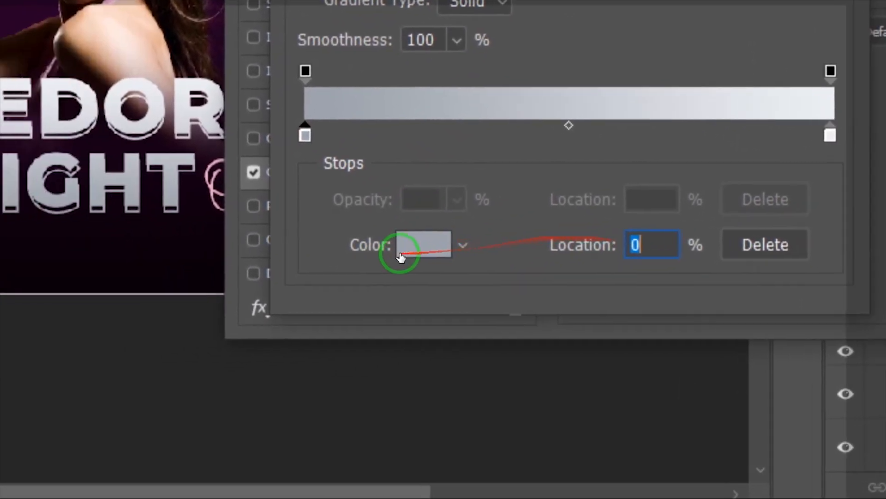
{"action": "left_click", "coordinate": [401, 255]}
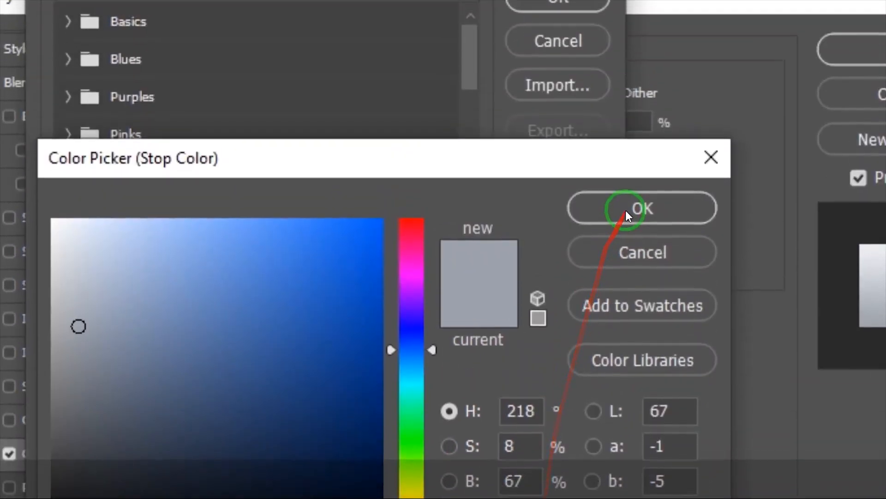
{"action": "left_click", "coordinate": [633, 208]}
{"action": "left_click", "coordinate": [581, 250]}
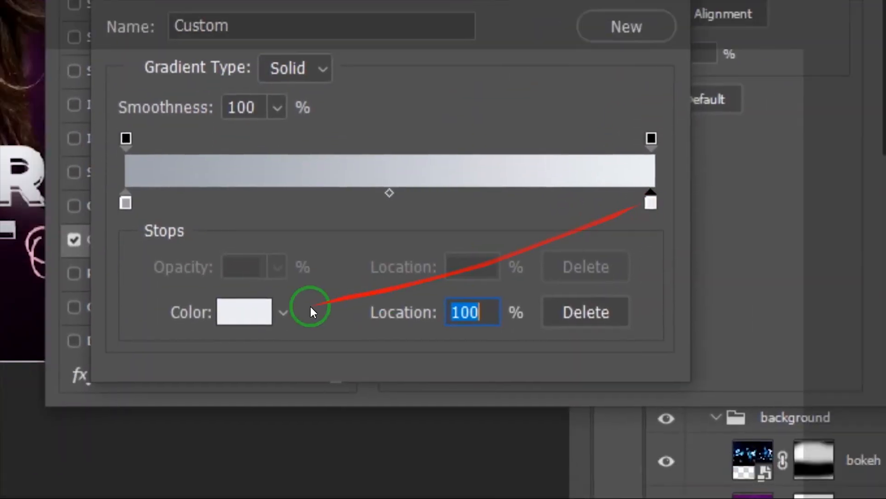
{"action": "left_click", "coordinate": [181, 357]}
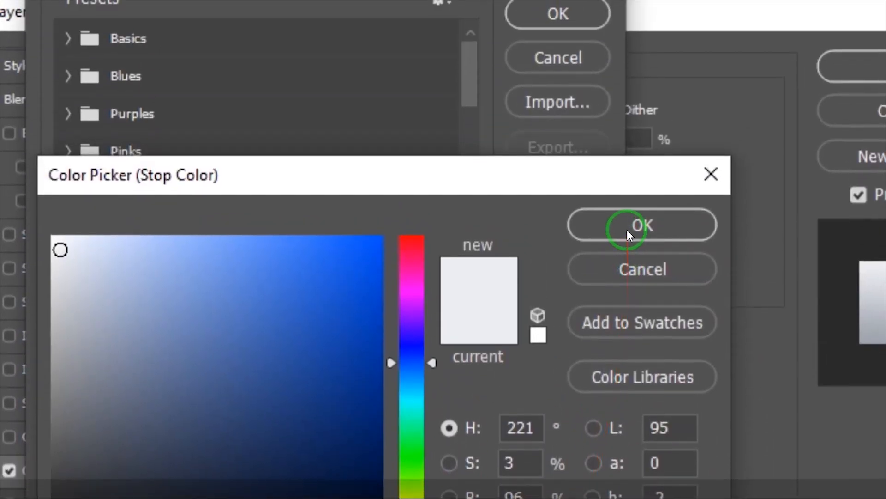
{"action": "left_click", "coordinate": [627, 226]}
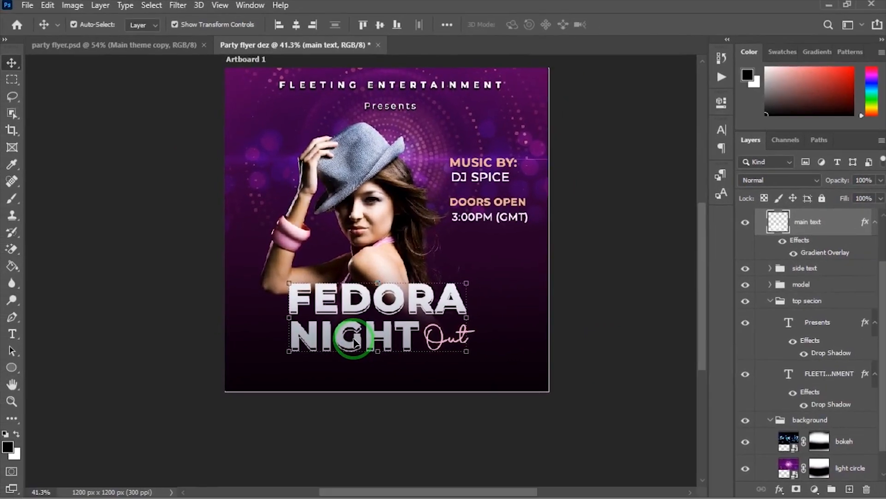
{"action": "scroll", "coordinate": [363, 335], "scroll_direction": "up", "scroll_amount": 3}
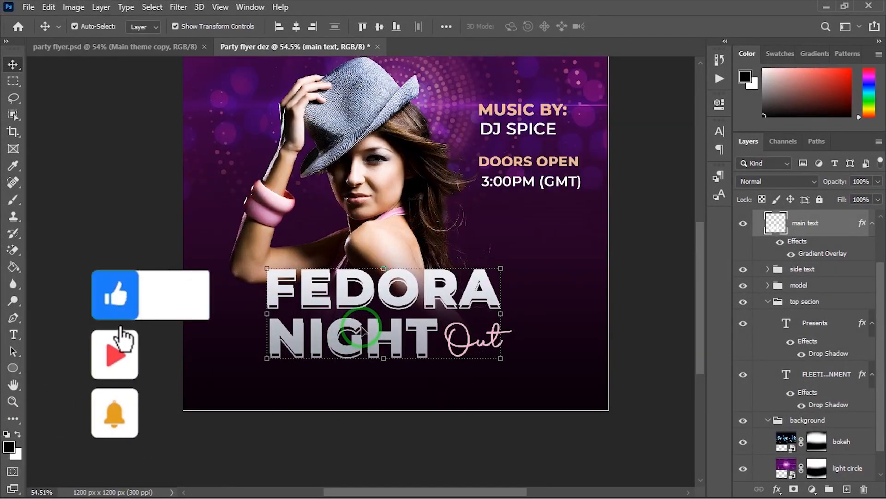
{"action": "scroll", "coordinate": [363, 329], "scroll_direction": "up", "scroll_amount": 3}
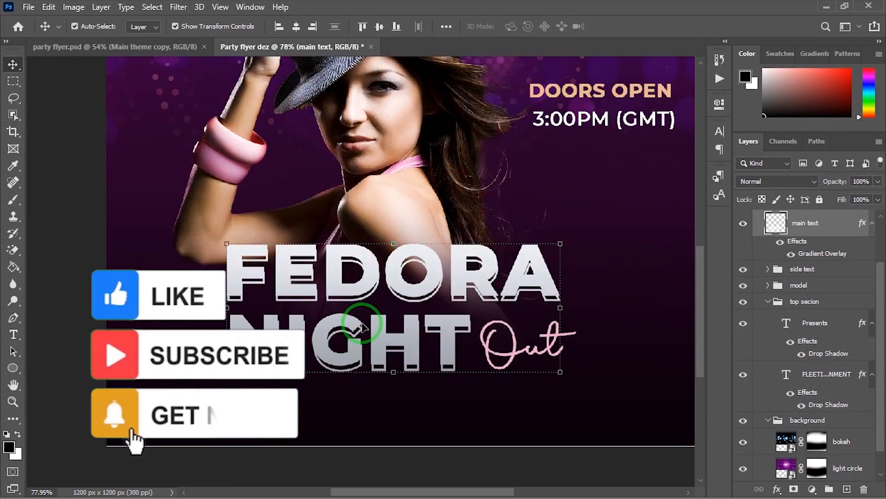
{"action": "scroll", "coordinate": [363, 327], "scroll_direction": "up", "scroll_amount": 3}
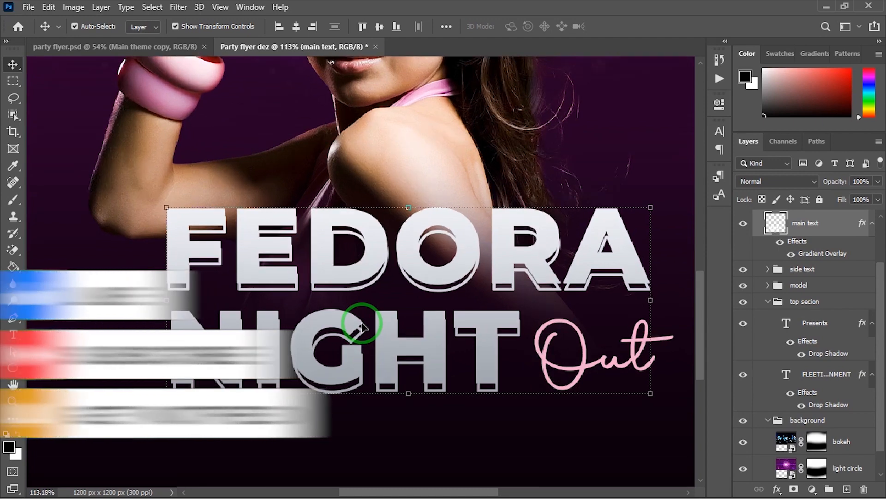
{"action": "scroll", "coordinate": [362, 326], "scroll_direction": "up", "scroll_amount": 3}
{"action": "scroll", "coordinate": [363, 326], "scroll_direction": "down", "scroll_amount": 5}
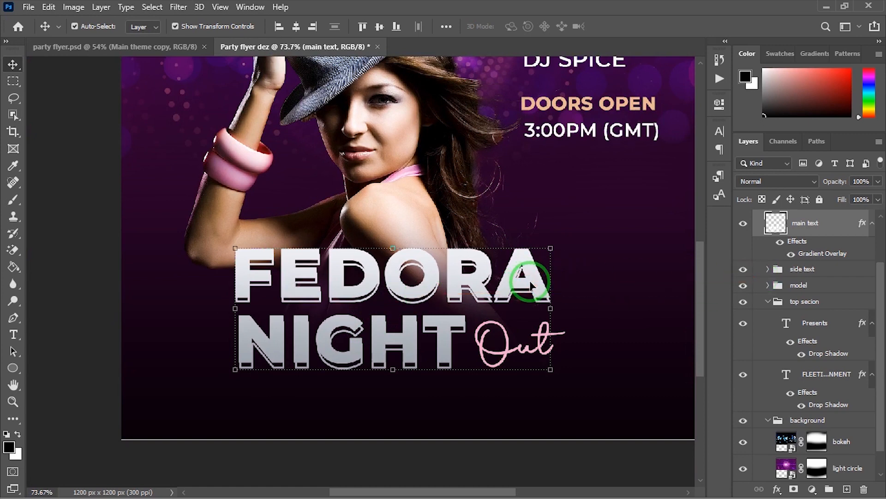
{"action": "scroll", "coordinate": [531, 284], "scroll_direction": "down", "scroll_amount": 1}
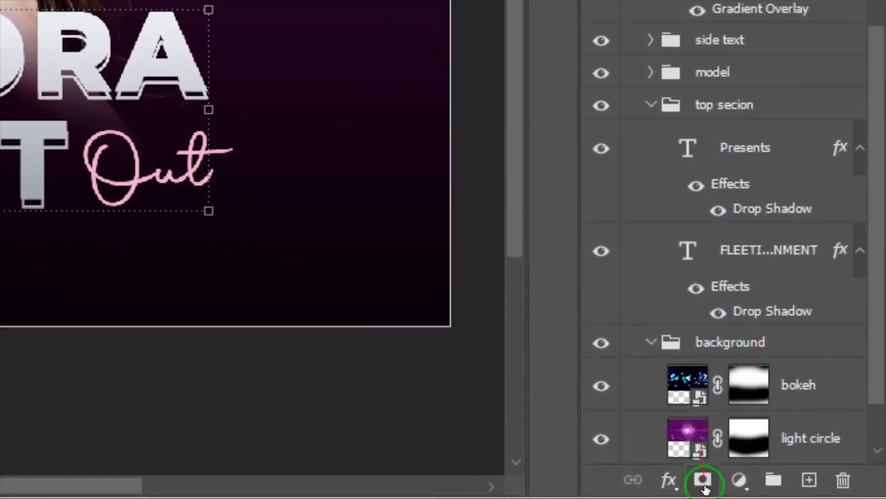
- Create a new layer above the main text layer and name it "glow"
{"action": "left_click", "coordinate": [806, 478]}
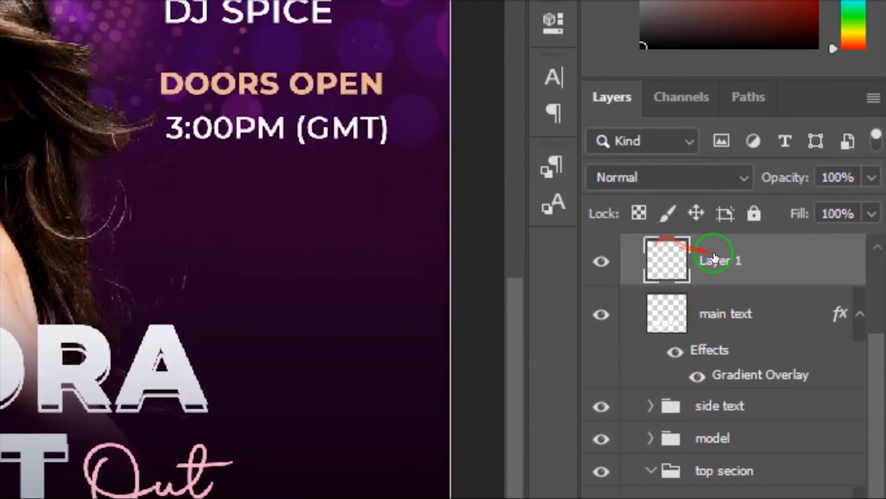
{"action": "double_click", "coordinate": [715, 231]}
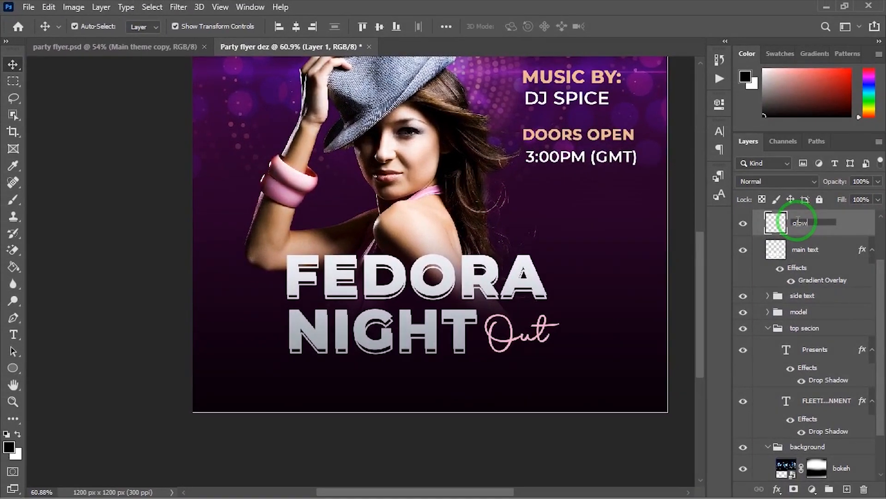
{"action": "key", "text": "Return"}
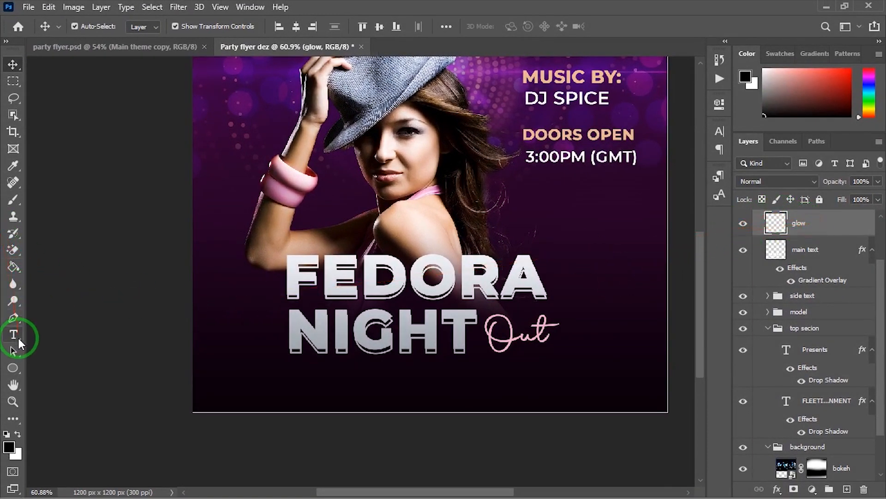
- Set the brush's foreground color to pink e6a5be, sampling the model's bracelet and picking a slightly deeper shade
{"action": "key", "text": "b"}
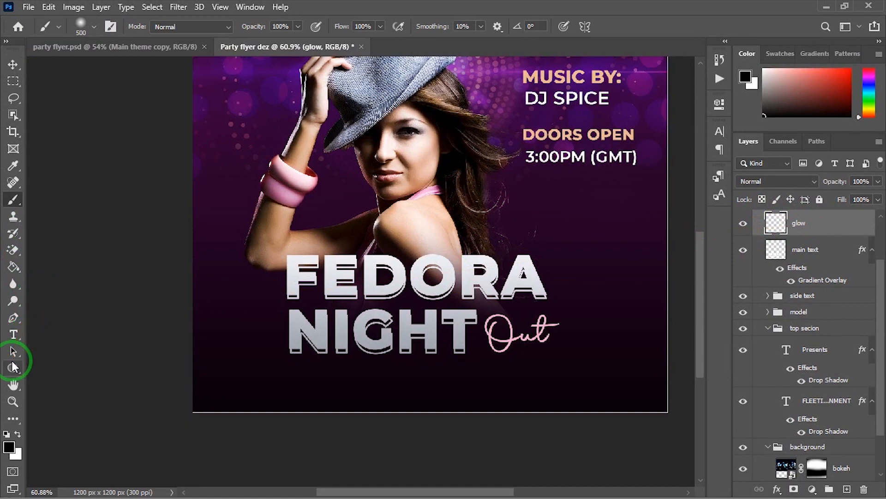
{"action": "left_click", "coordinate": [8, 447]}
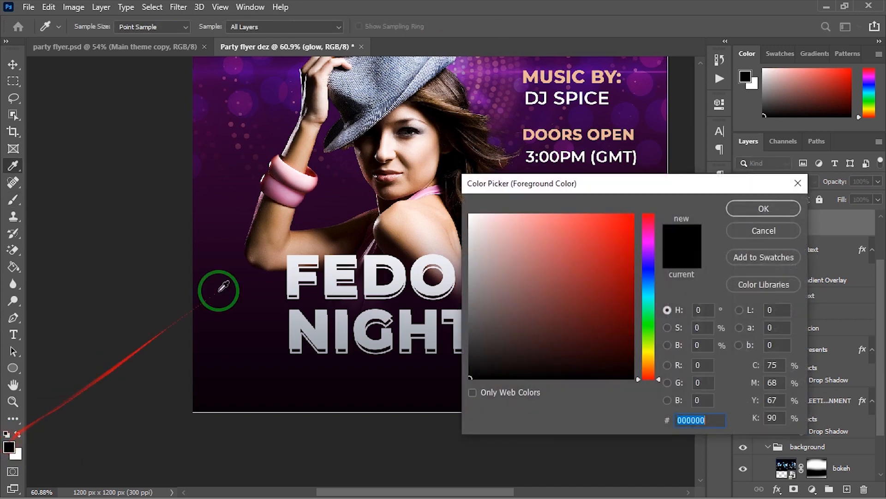
{"action": "left_click", "coordinate": [287, 169]}
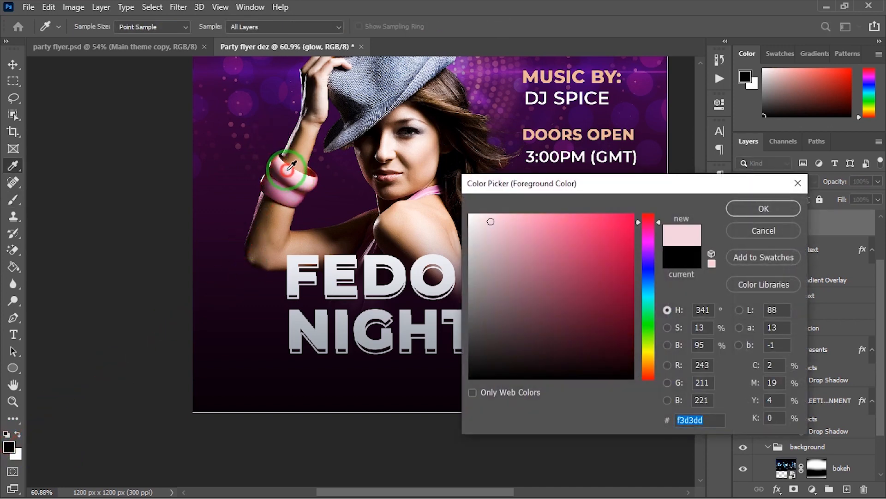
{"action": "left_click_drag", "start_coordinate": [295, 173], "coordinate": [293, 169]}
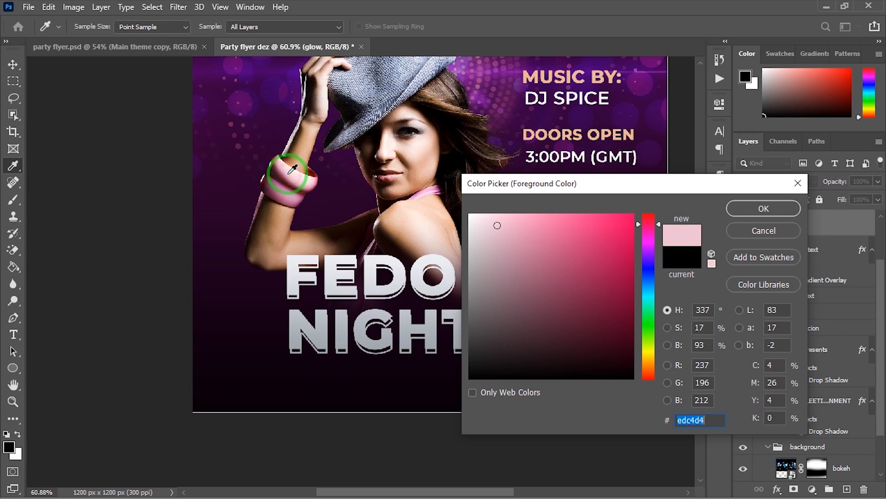
{"action": "left_click", "coordinate": [514, 230]}
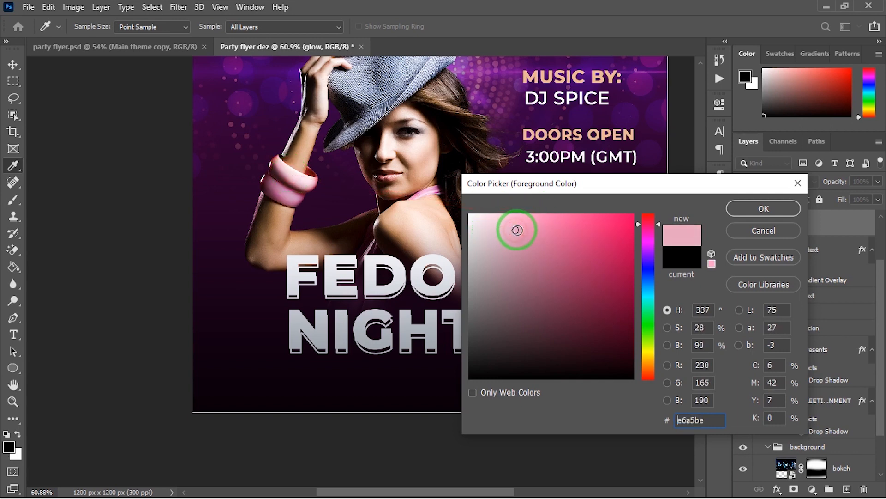
{"action": "left_click", "coordinate": [766, 207]}
- Paint a soft pink spot on the glow layer over the "I" of NIGHT with a 300 px brush
{"action": "key", "text": "b"}
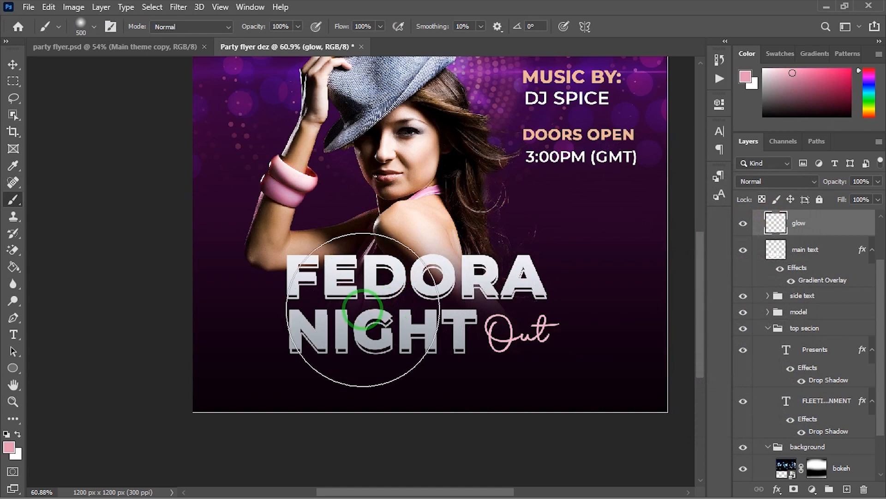
{"action": "scroll", "coordinate": [364, 308], "scroll_direction": "up", "scroll_amount": 3}
{"action": "key", "text": "bracketleft"}
{"action": "key", "text": "bracketleft"}
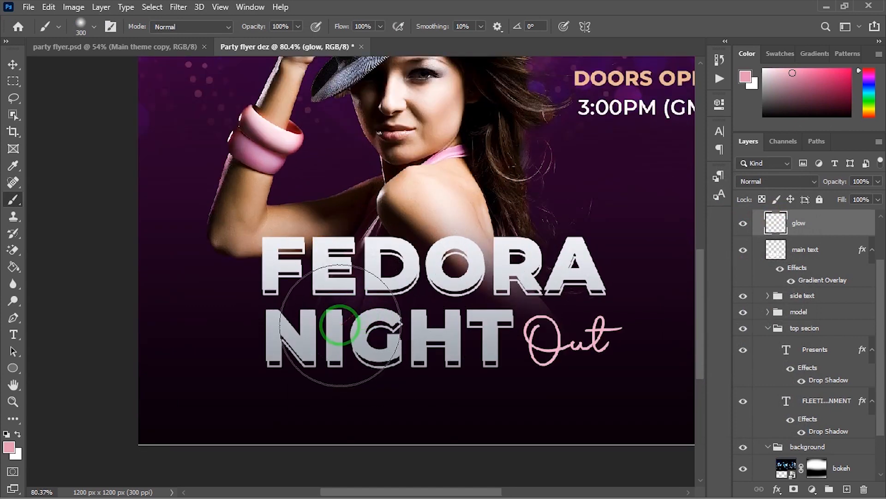
{"action": "mouse_move", "coordinate": [336, 317]}
{"action": "left_mouse_down"}
{"action": "mouse_move", "coordinate": [372, 412]}
{"action": "mouse_move", "coordinate": [663, 360]}
{"action": "mouse_move", "coordinate": [841, 301]}
{"action": "mouse_move", "coordinate": [435, 360]}
{"action": "mouse_move", "coordinate": [40, 119]}
{"action": "mouse_move", "coordinate": [16, 83]}
{"action": "left_mouse_up"}
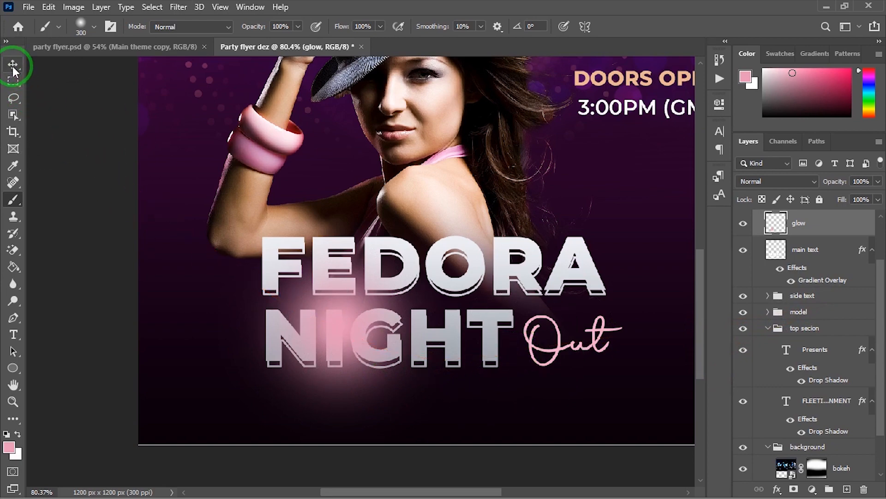
- Change the blend mode of the glow layer to Color Dodge
{"action": "left_click", "coordinate": [13, 67]}
{"action": "left_click", "coordinate": [811, 234]}
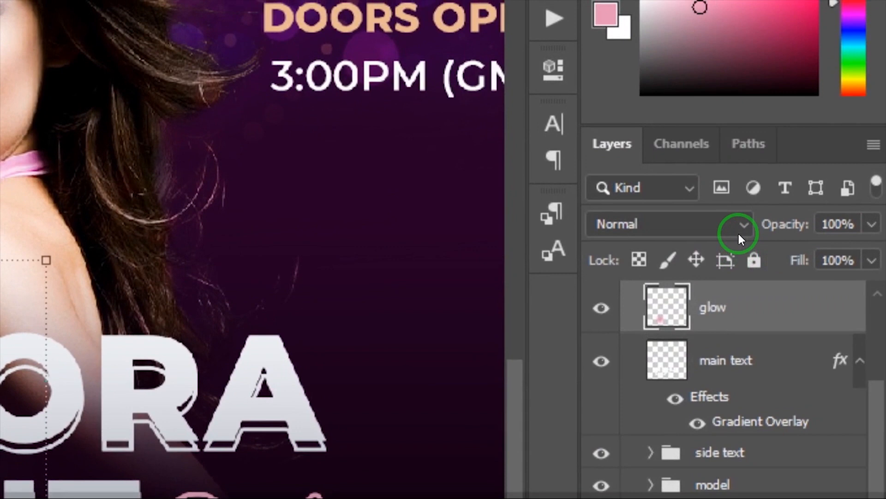
{"action": "left_click", "coordinate": [738, 233]}
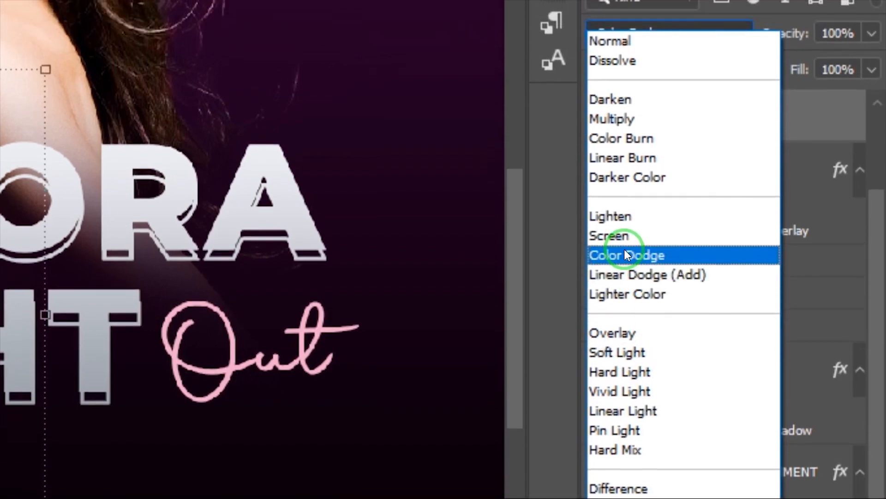
{"action": "left_click", "coordinate": [625, 251]}
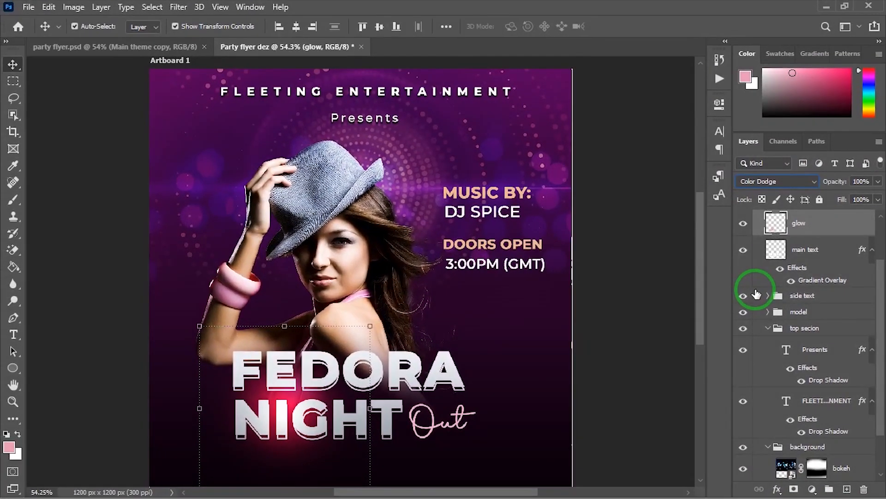
{"action": "left_click_drag", "start_coordinate": [298, 358], "coordinate": [355, 251]}
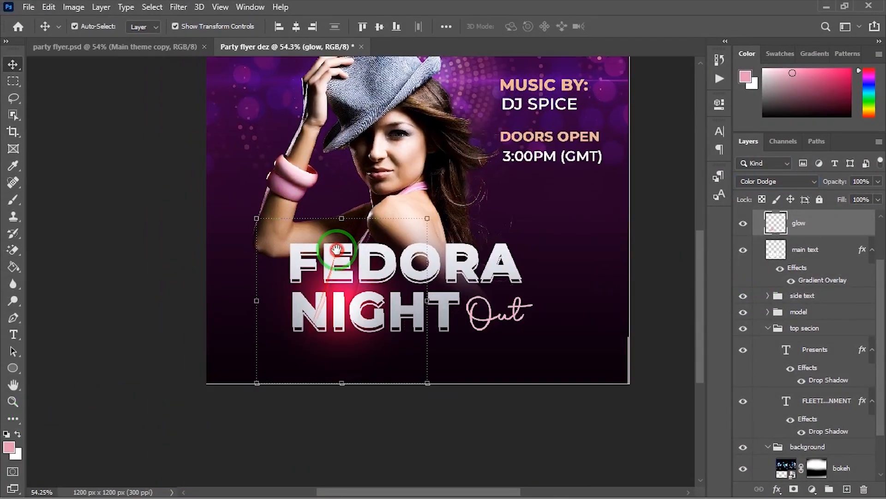
{"action": "scroll", "coordinate": [375, 302], "scroll_direction": "up", "scroll_amount": 1}
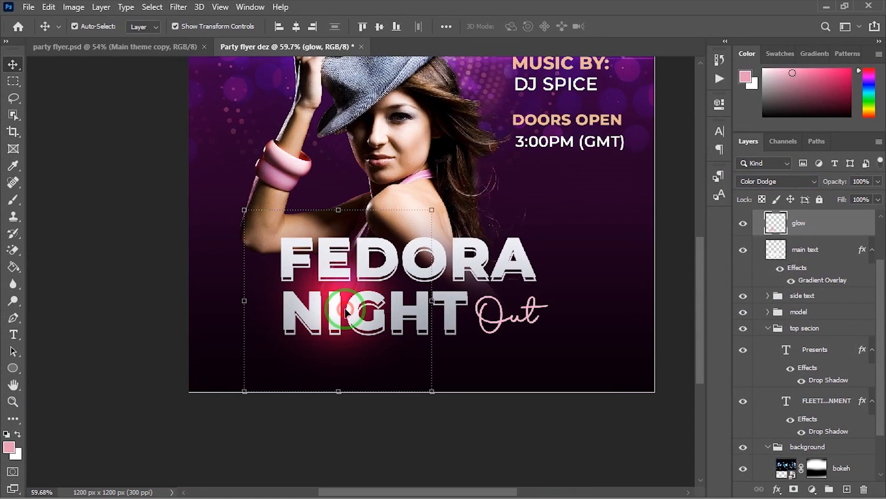
- Scale the pink glow to about 75%, place it over the "FE" of FEDORA, and duplicate it over the "RA"
{"action": "left_click_drag", "start_coordinate": [430, 390], "coordinate": [385, 345]}
{"action": "left_click_drag", "start_coordinate": [306, 284], "coordinate": [311, 272]}
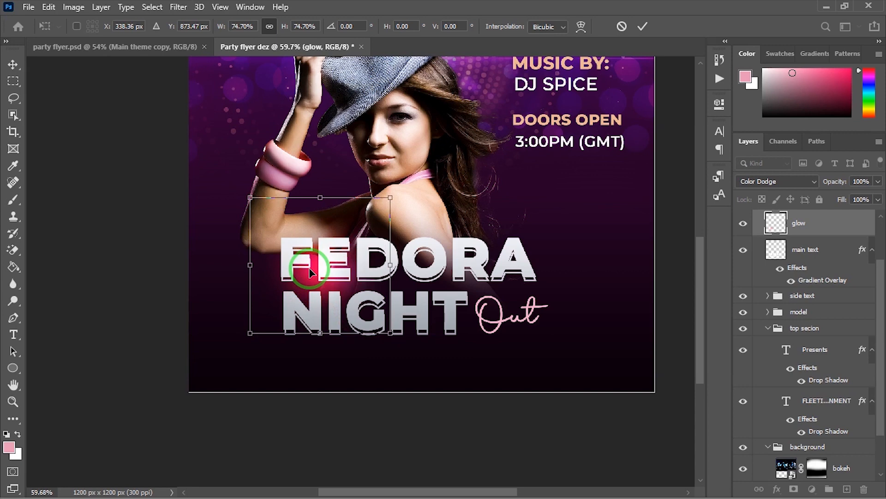
{"action": "left_click", "coordinate": [642, 26]}
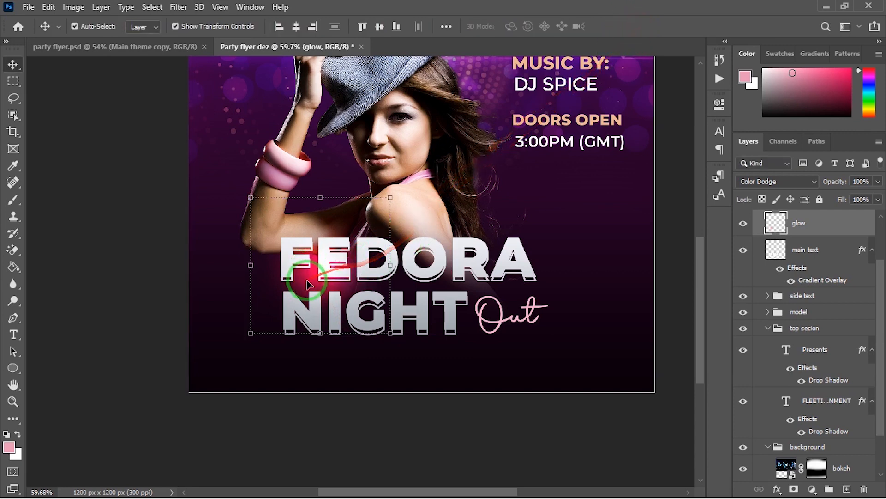
{"action": "left_click_drag", "start_coordinate": [318, 288], "coordinate": [508, 279]}
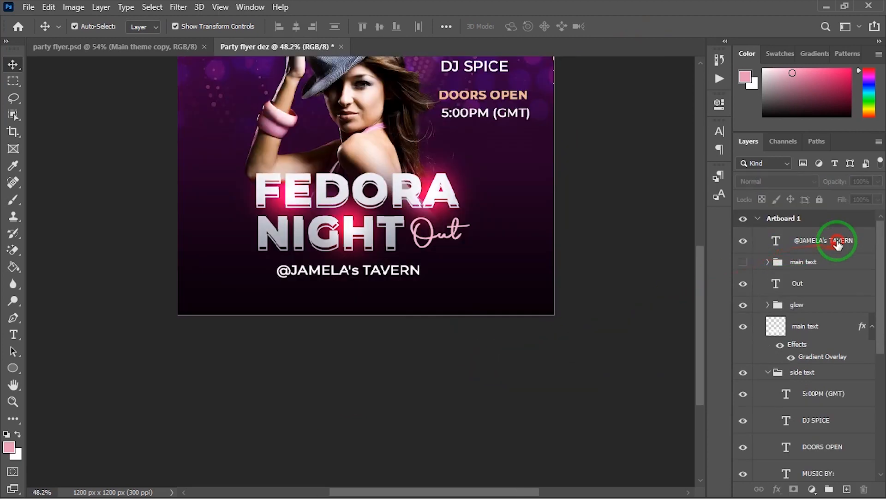
{"action": "left_click", "coordinate": [841, 241]}
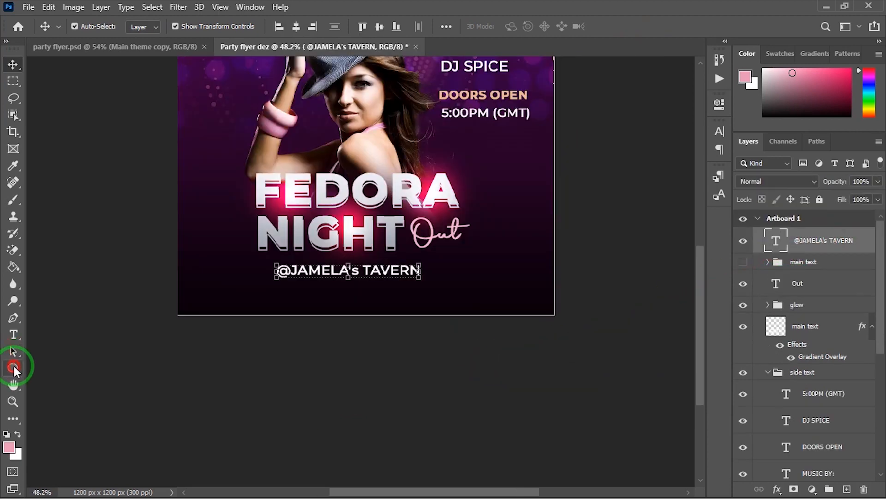
{"action": "left_click", "coordinate": [15, 368]}
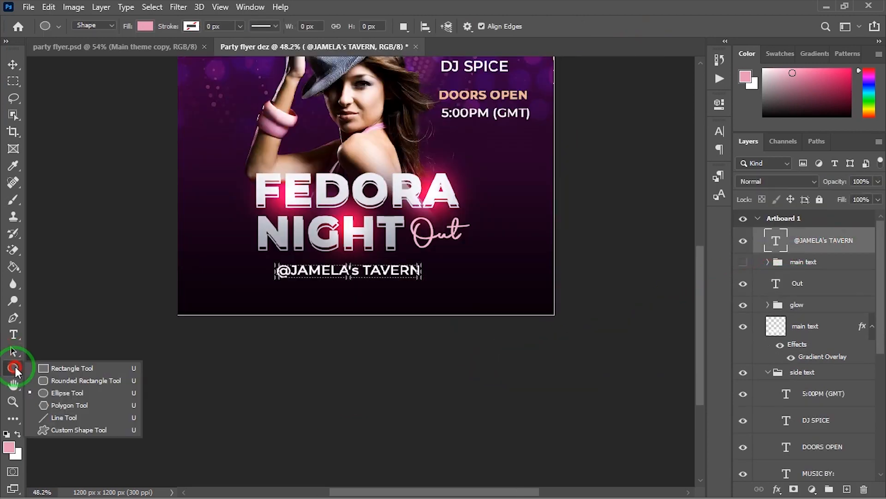
{"action": "left_click", "coordinate": [51, 381]}
{"action": "left_click_drag", "start_coordinate": [265, 262], "coordinate": [425, 282]}
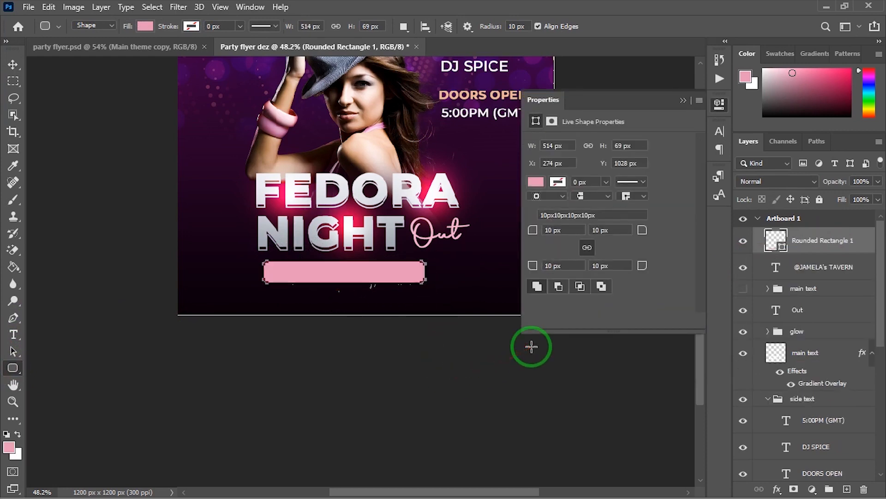
{"action": "left_click", "coordinate": [537, 181]}
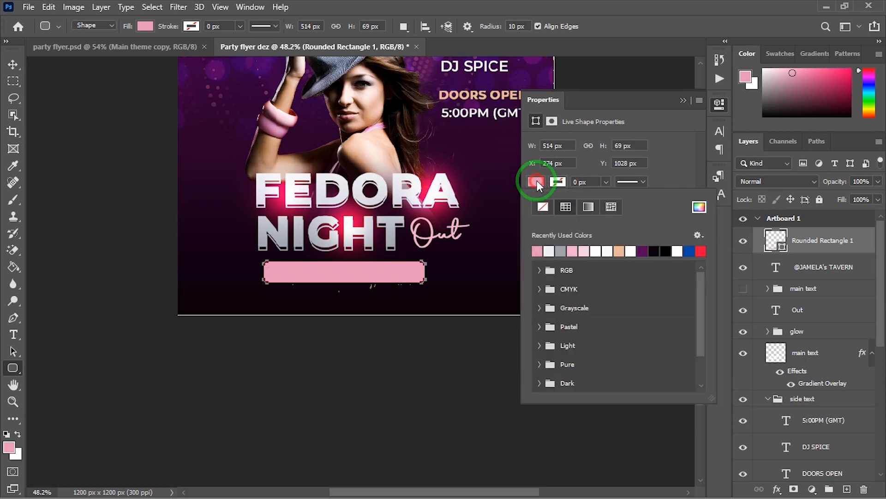
{"action": "left_click", "coordinate": [702, 201]}
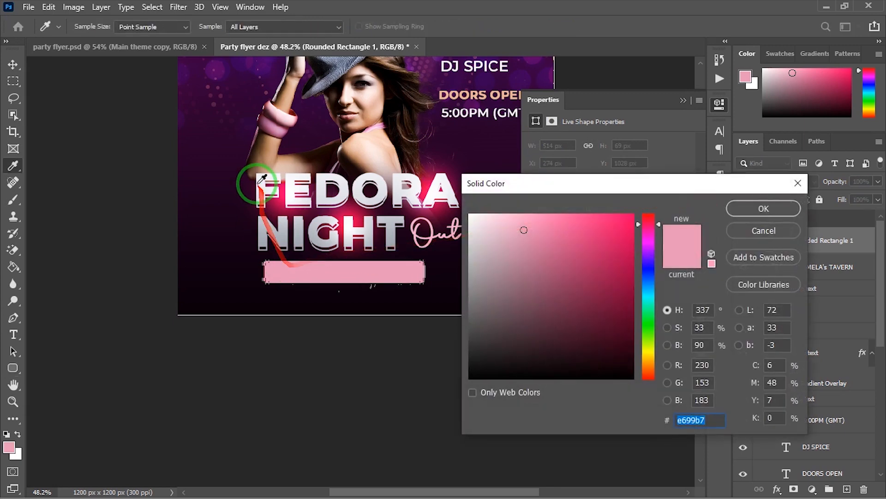
{"action": "left_click", "coordinate": [227, 163]}
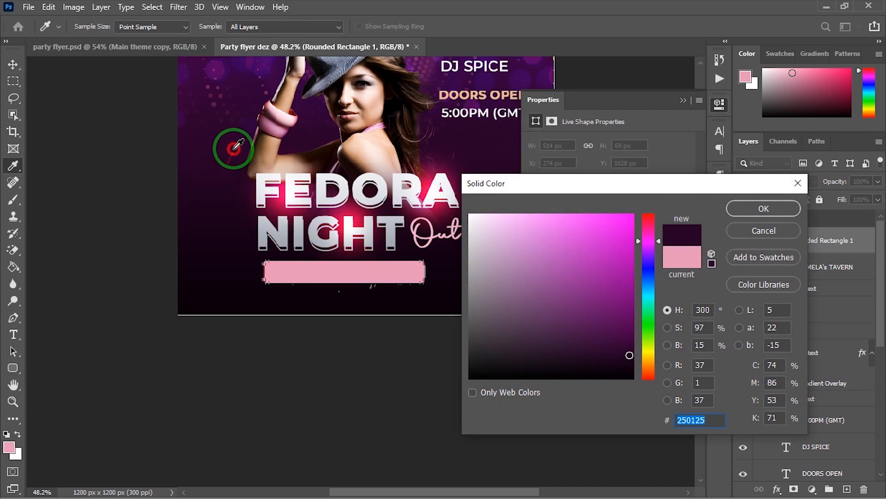
{"action": "left_click_drag", "start_coordinate": [241, 133], "coordinate": [553, 288]}
{"action": "left_click", "coordinate": [760, 207]}
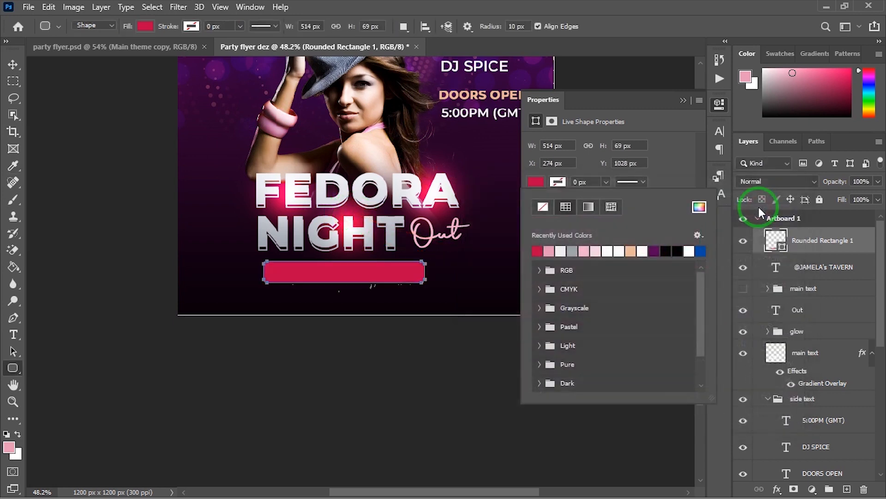
{"action": "left_click_drag", "start_coordinate": [840, 266], "coordinate": [840, 237]}
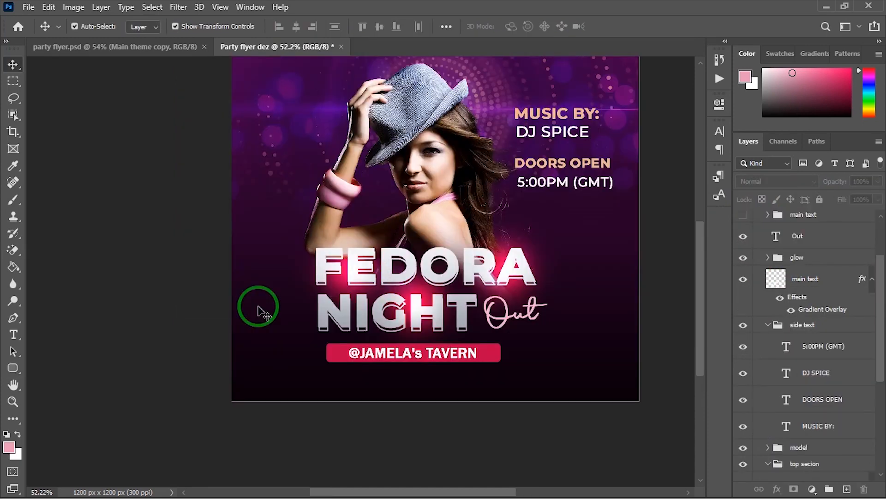
- Switch to the PRATTY FLYER notes in Notepad, copy the venue's address line, and return to the flyer
{"action": "key", "text": "t"}
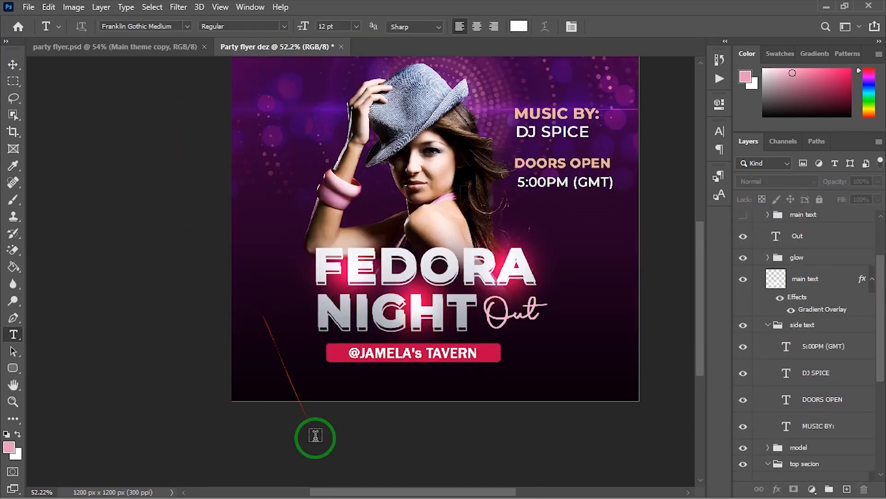
{"action": "key", "text": "super"}
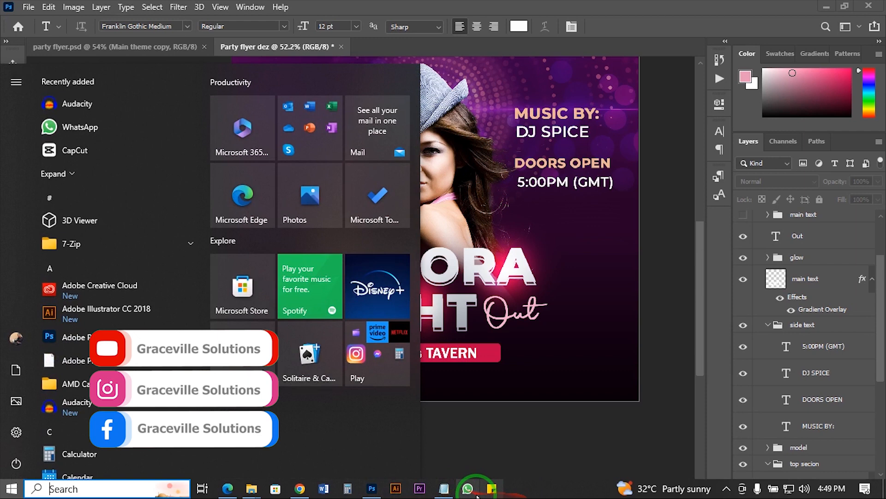
{"action": "left_click", "coordinate": [445, 488]}
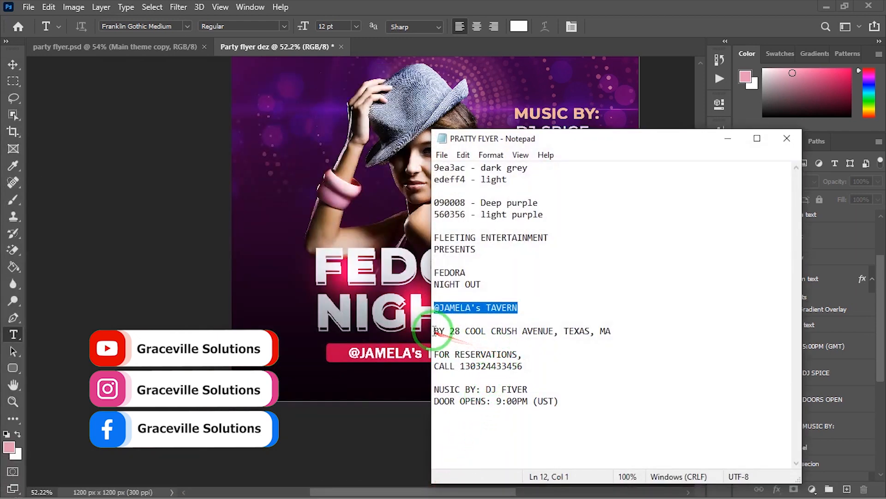
{"action": "left_click_drag", "start_coordinate": [434, 331], "coordinate": [629, 331]}
{"action": "right_click", "coordinate": [579, 330]}
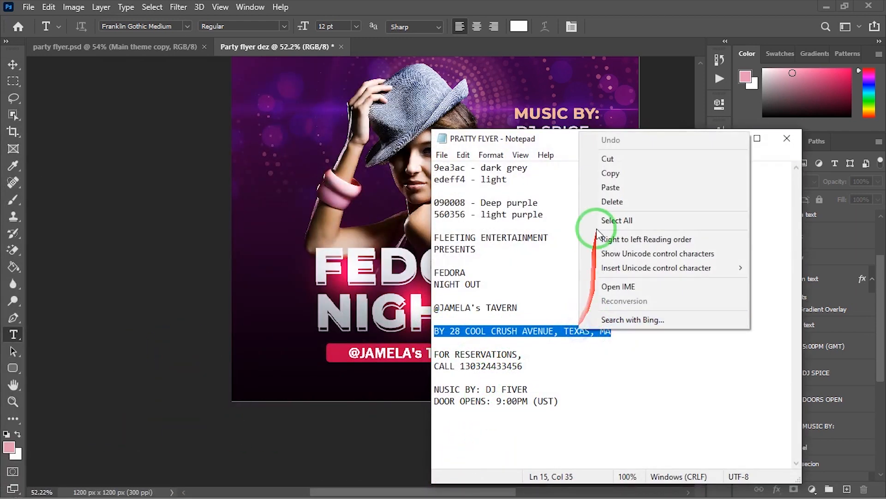
{"action": "left_click", "coordinate": [600, 173]}
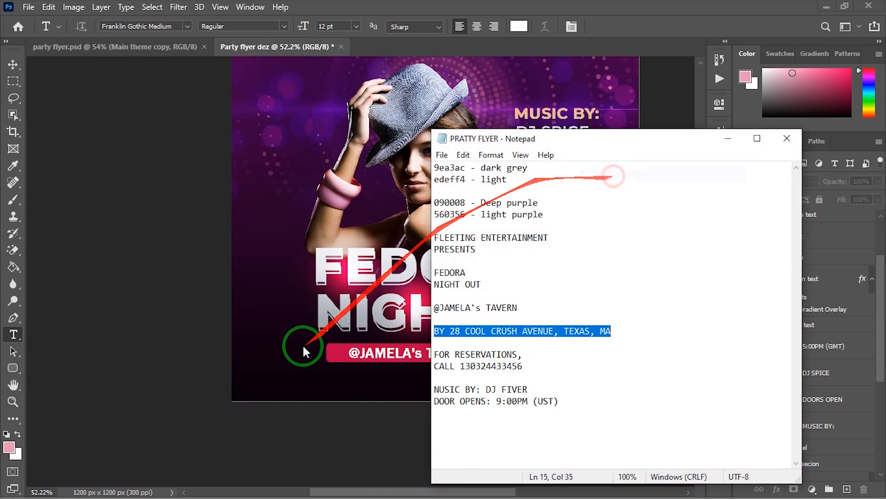
{"action": "left_click", "coordinate": [741, 145]}
- Add a text line below the red tavern banner and paste the copied venue address into it
{"action": "scroll", "coordinate": [277, 322], "scroll_direction": "down", "scroll_amount": 3}
{"action": "scroll", "coordinate": [328, 276], "scroll_direction": "up", "scroll_amount": 2}
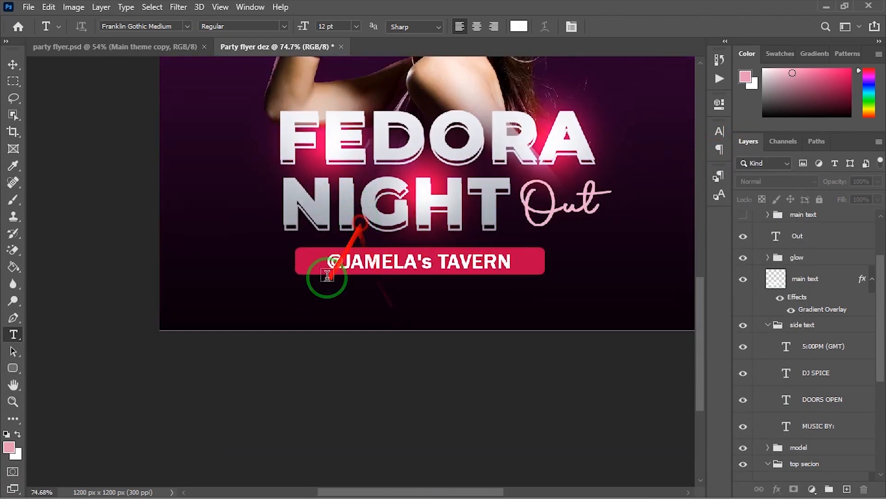
{"action": "left_click", "coordinate": [299, 294]}
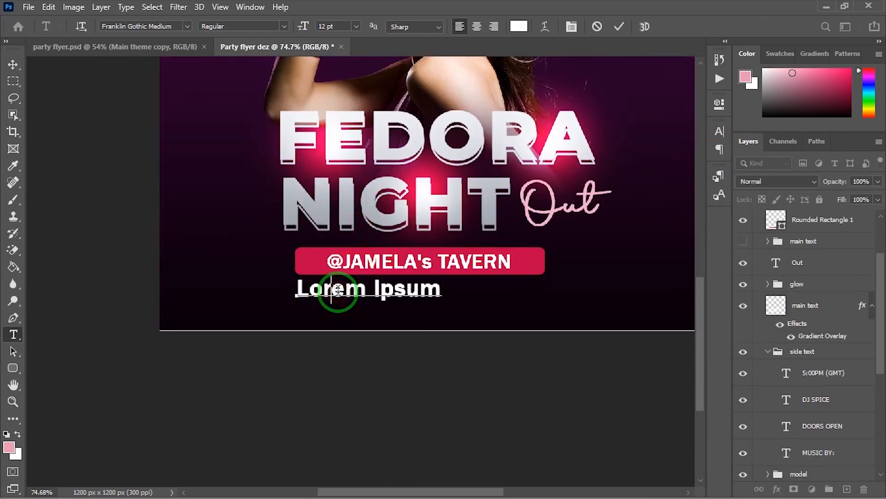
{"action": "triple_click", "coordinate": [338, 291]}
{"action": "key", "text": "ctrl+v"}
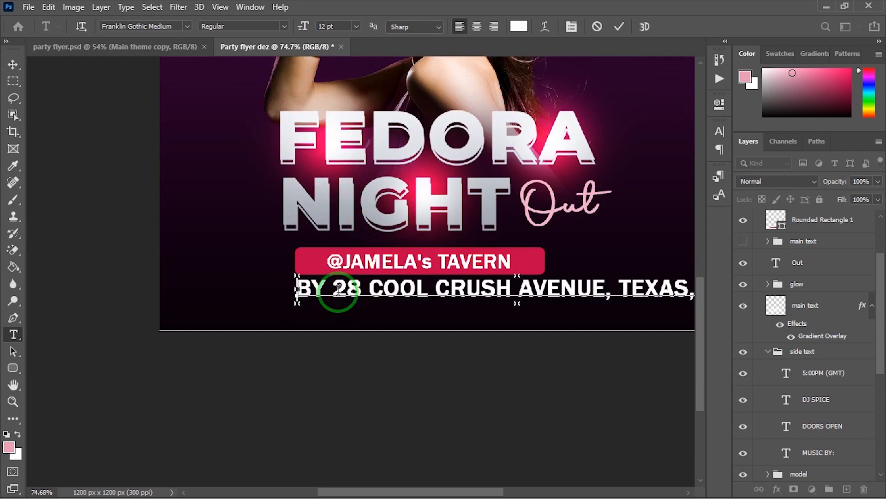
{"action": "left_click", "coordinate": [14, 67]}
- Shrink the address line to about 8.91 pt and position it centered below the red tavern banner
{"action": "scroll", "coordinate": [297, 267], "scroll_direction": "down", "scroll_amount": 2}
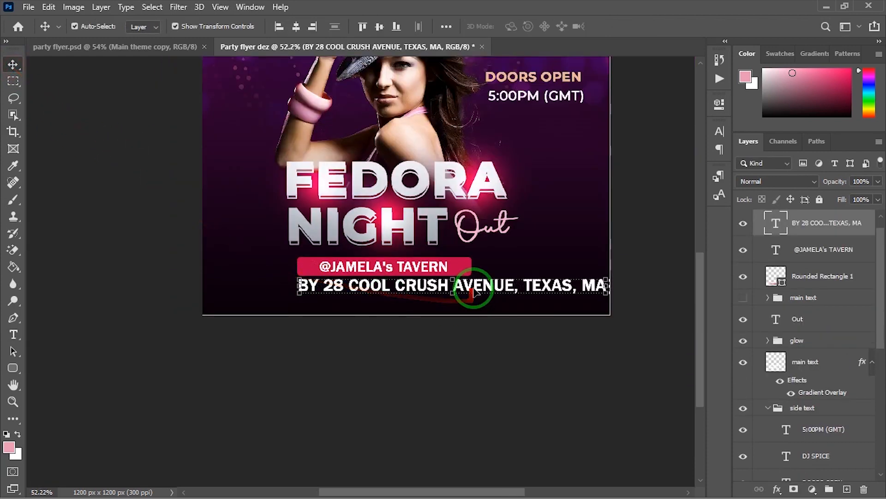
{"action": "left_click_drag", "start_coordinate": [476, 289], "coordinate": [430, 291]}
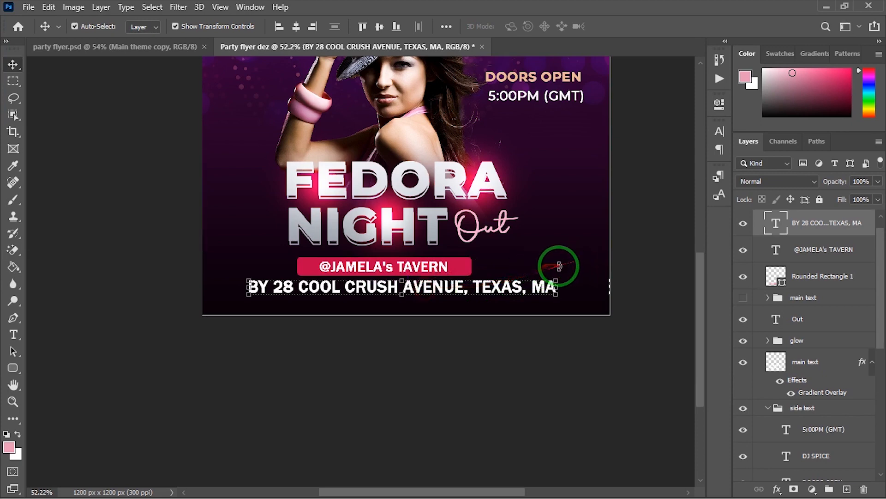
{"action": "left_click_drag", "start_coordinate": [557, 278], "coordinate": [488, 296]}
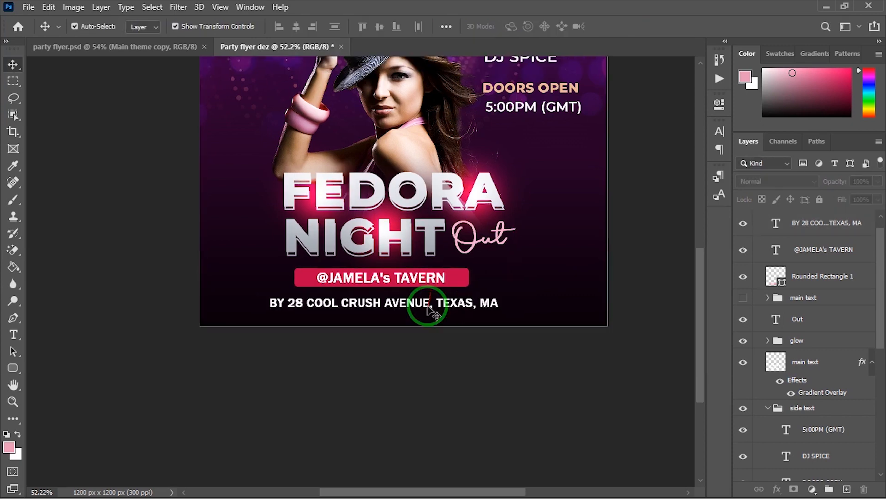
- Set the address text's tracking to 100 and shift the line slightly left to center it under the banner
{"action": "left_click", "coordinate": [430, 305]}
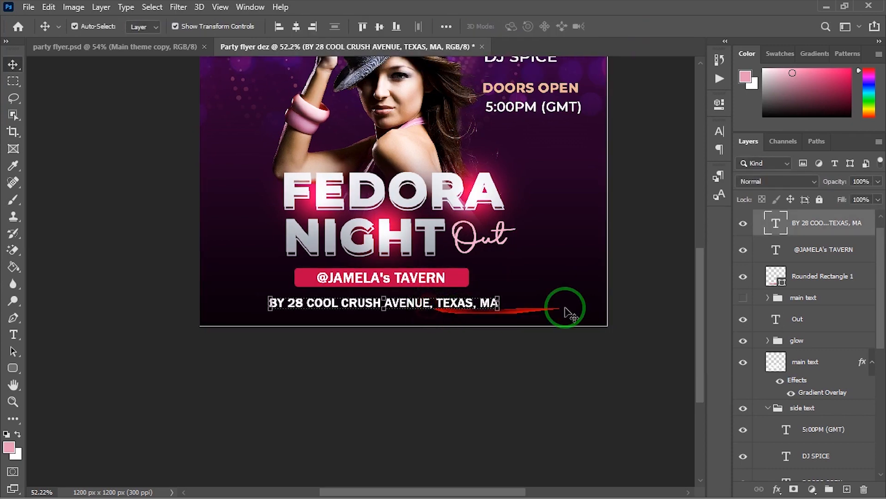
{"action": "left_click", "coordinate": [721, 131]}
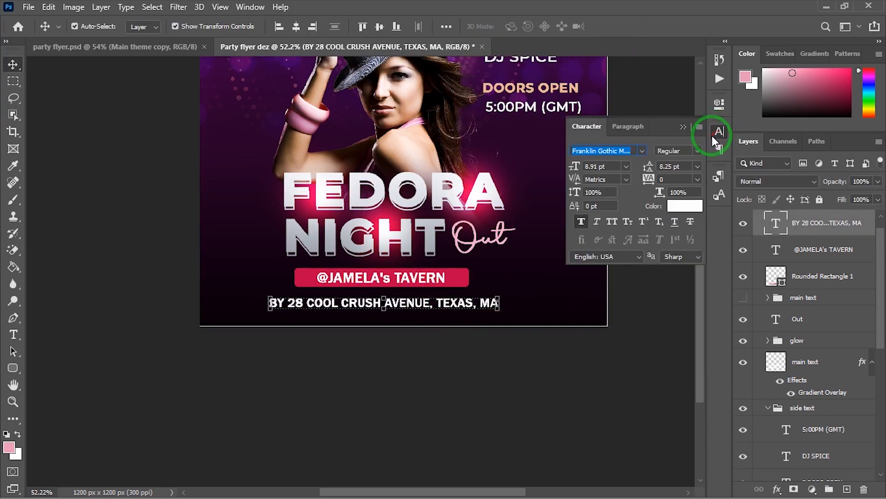
{"action": "left_click", "coordinate": [697, 179]}
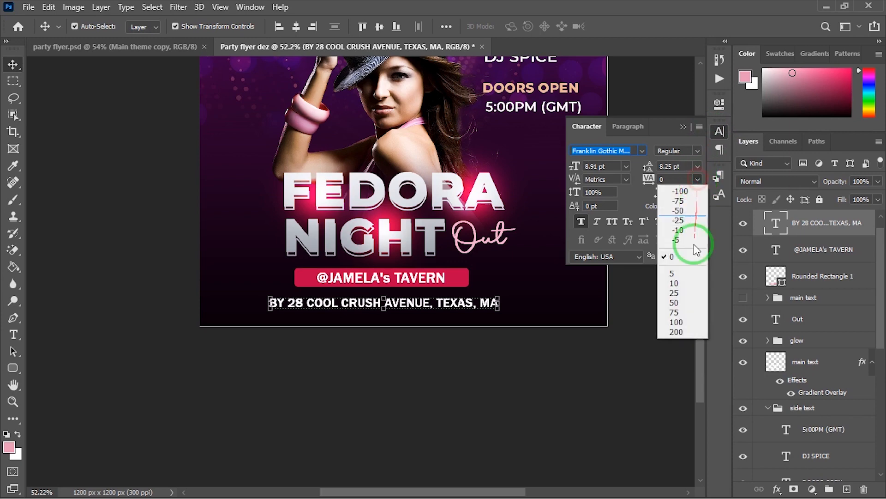
{"action": "left_click", "coordinate": [676, 321]}
{"action": "left_click_drag", "start_coordinate": [475, 306], "coordinate": [469, 308]}
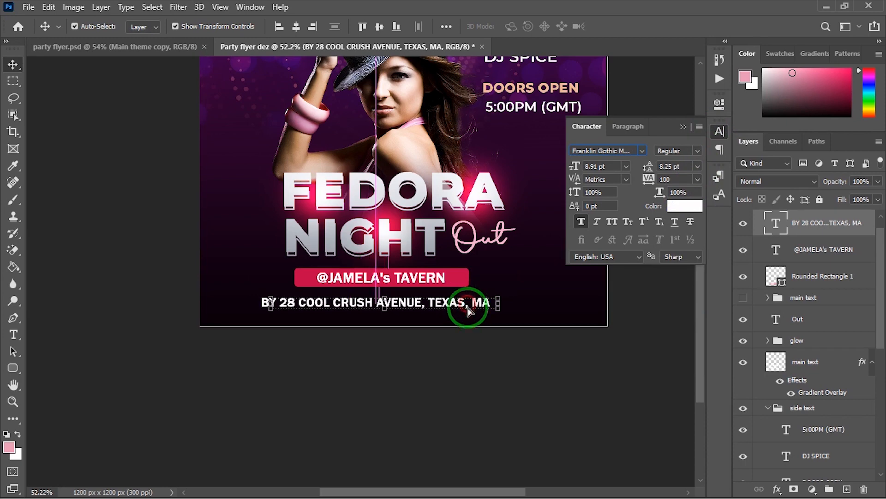
{"action": "scroll", "coordinate": [469, 309], "scroll_direction": "down", "scroll_amount": 3}
{"action": "left_click", "coordinate": [500, 370]}
{"action": "scroll", "coordinate": [500, 371], "scroll_direction": "down", "scroll_amount": 2}
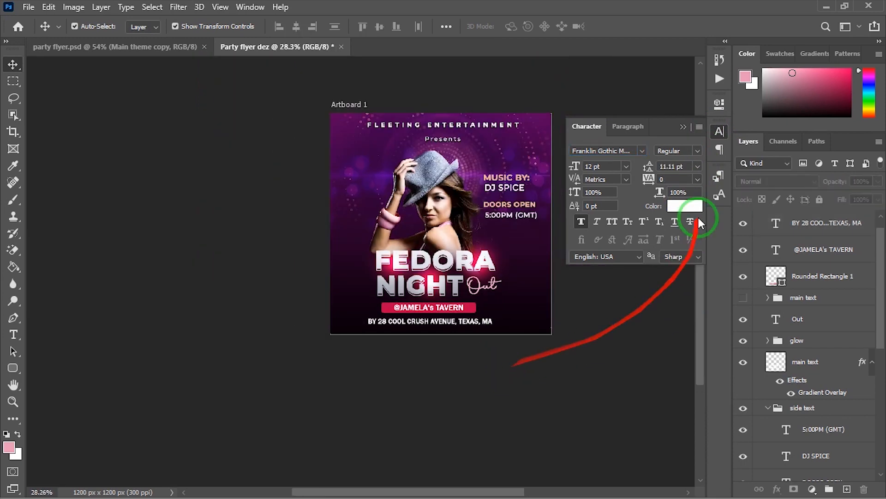
{"action": "left_click", "coordinate": [683, 127]}
- Examine the flyer's overall layout, checking the title glows, tavern banner and address line up close and in full
{"action": "scroll", "coordinate": [441, 227], "scroll_direction": "up", "scroll_amount": 3}
{"action": "scroll", "coordinate": [441, 226], "scroll_direction": "up", "scroll_amount": 3}
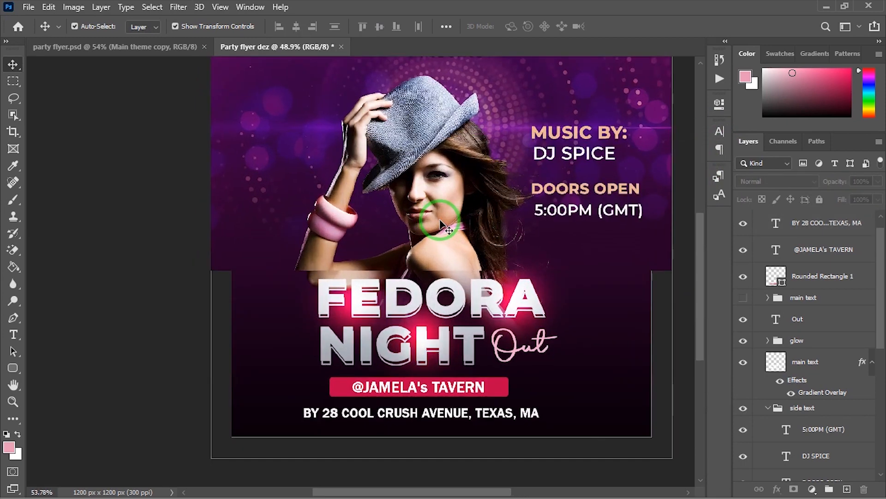
{"action": "scroll", "coordinate": [440, 221], "scroll_direction": "up", "scroll_amount": 5}
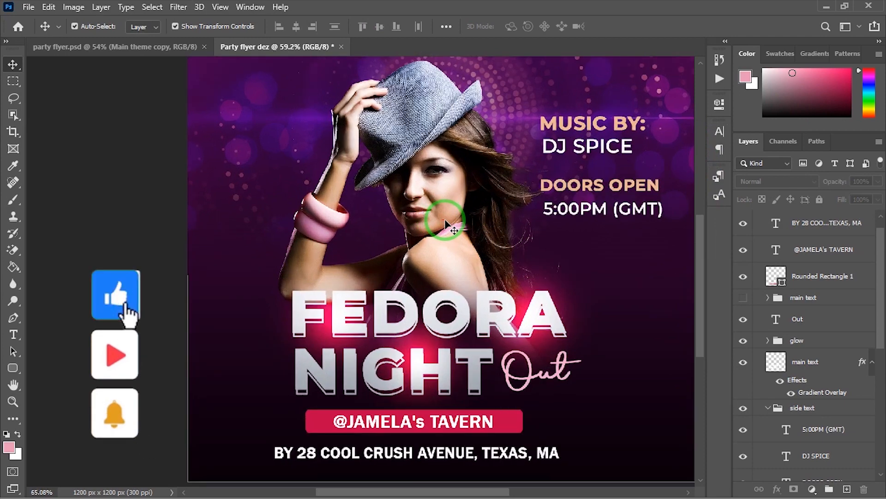
{"action": "scroll", "coordinate": [444, 219], "scroll_direction": "down", "scroll_amount": 3}
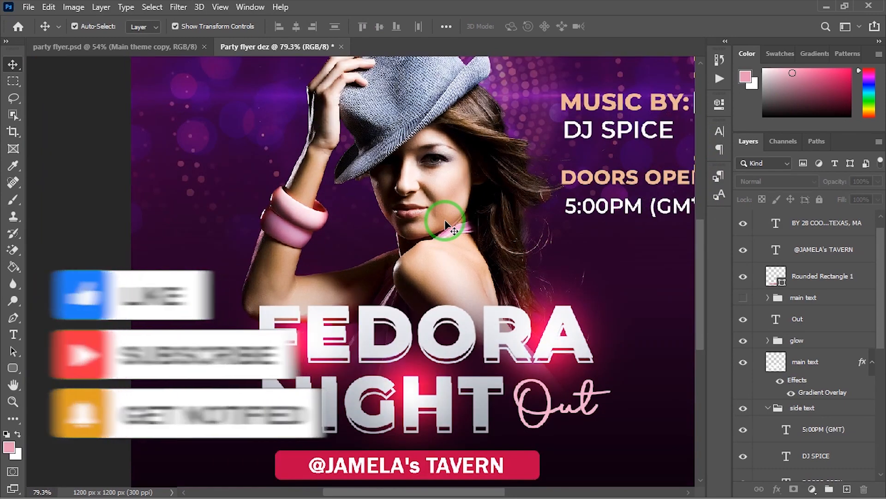
{"action": "scroll", "coordinate": [445, 225], "scroll_direction": "down", "scroll_amount": 2}
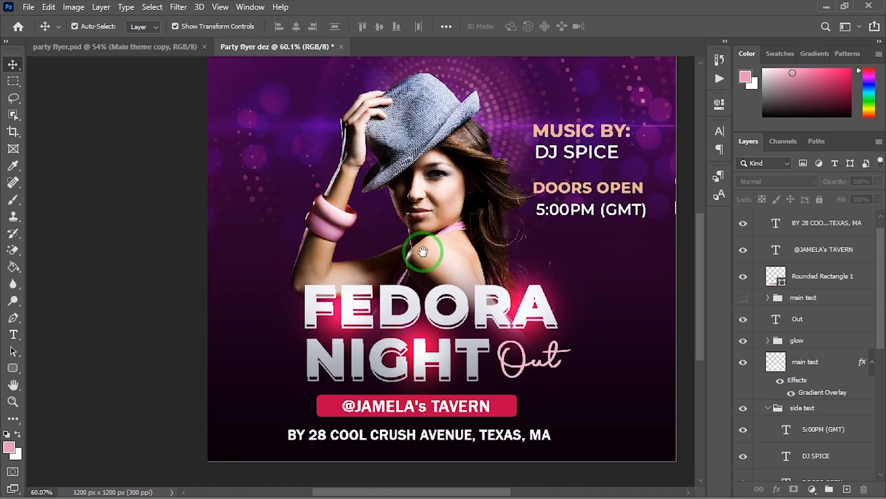
{"action": "scroll", "coordinate": [425, 256], "scroll_direction": "down", "scroll_amount": 1}
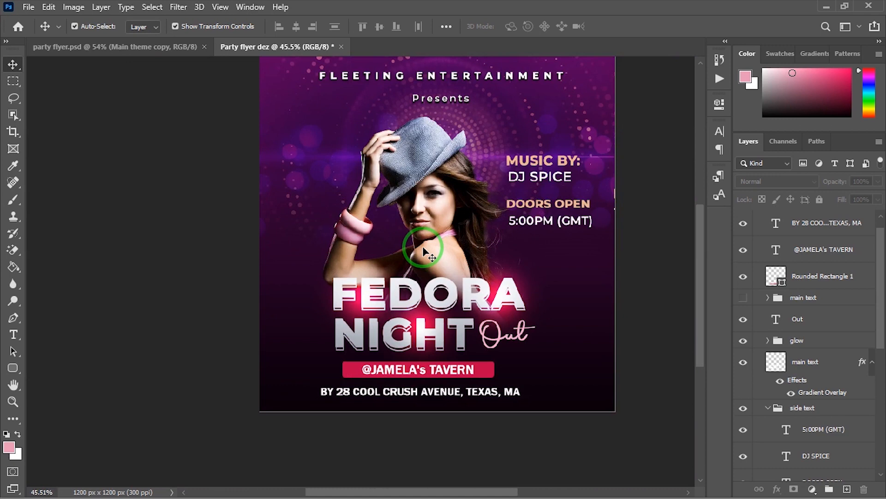
{"action": "scroll", "coordinate": [424, 251], "scroll_direction": "down", "scroll_amount": 1}
{"action": "scroll", "coordinate": [425, 252], "scroll_direction": "up", "scroll_amount": 2}
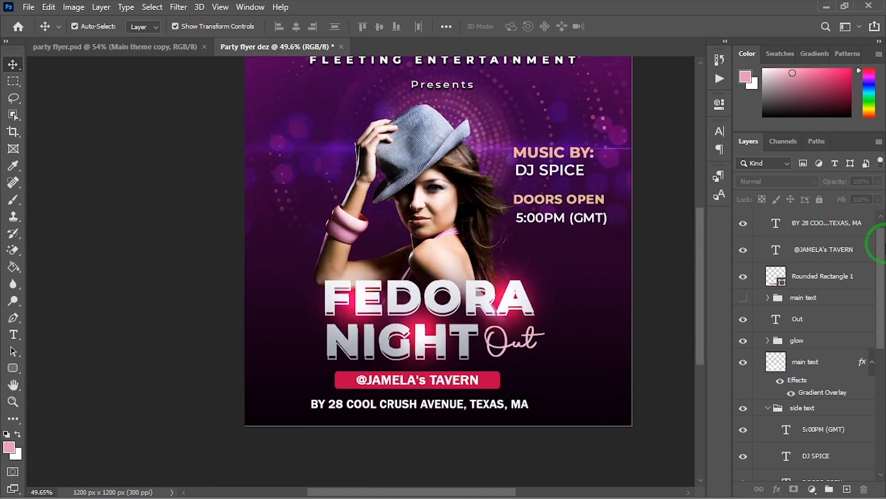
{"action": "left_click_drag", "start_coordinate": [881, 243], "coordinate": [881, 233]}
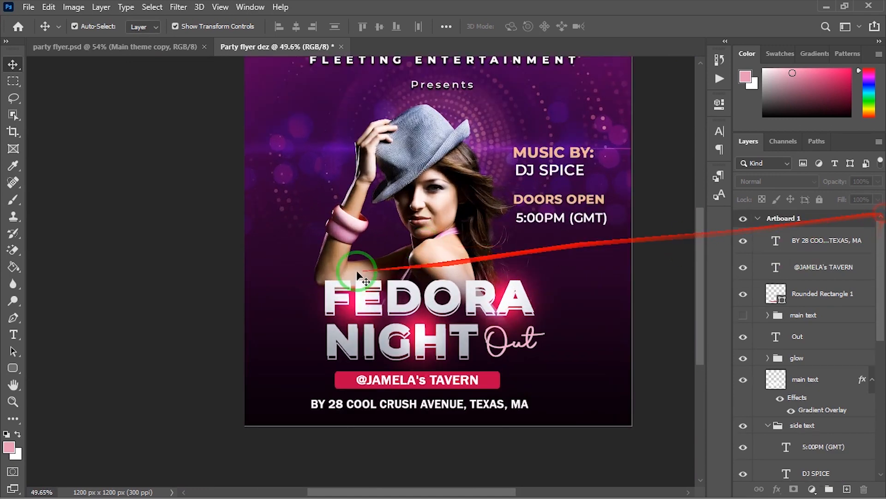
{"action": "left_click", "coordinate": [13, 367]}
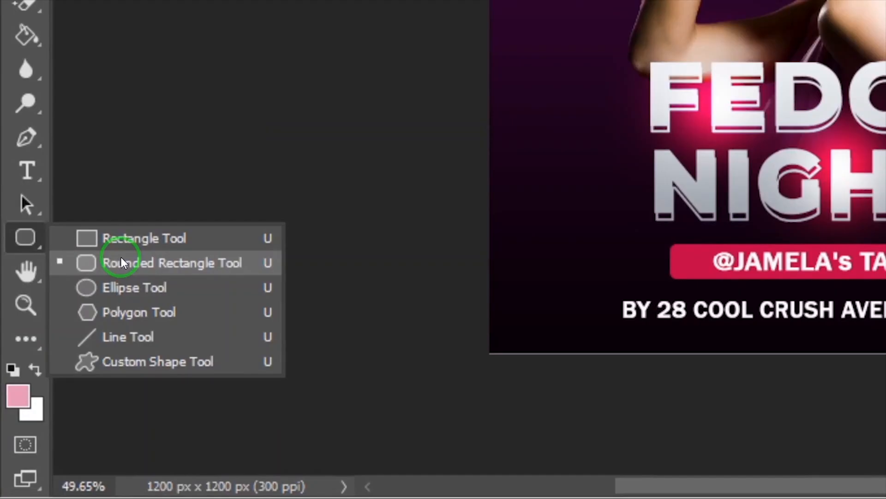
{"action": "left_click", "coordinate": [122, 266]}
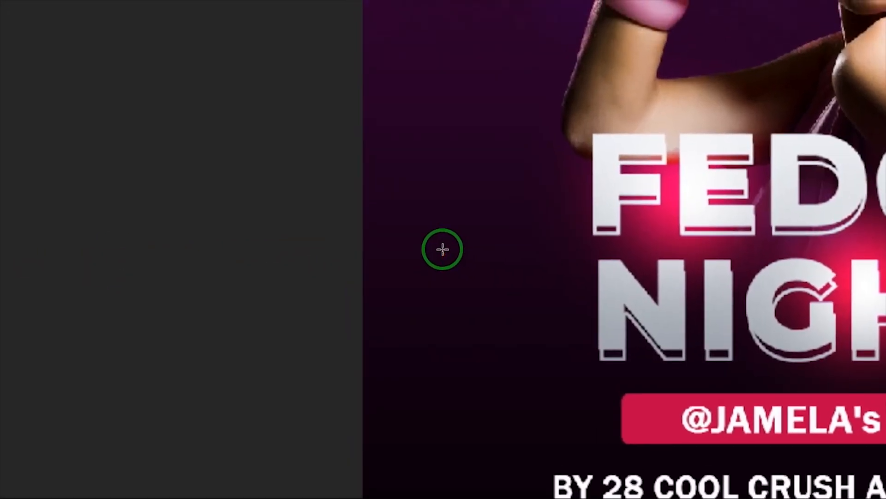
{"action": "left_click_drag", "start_coordinate": [443, 280], "coordinate": [511, 370]}
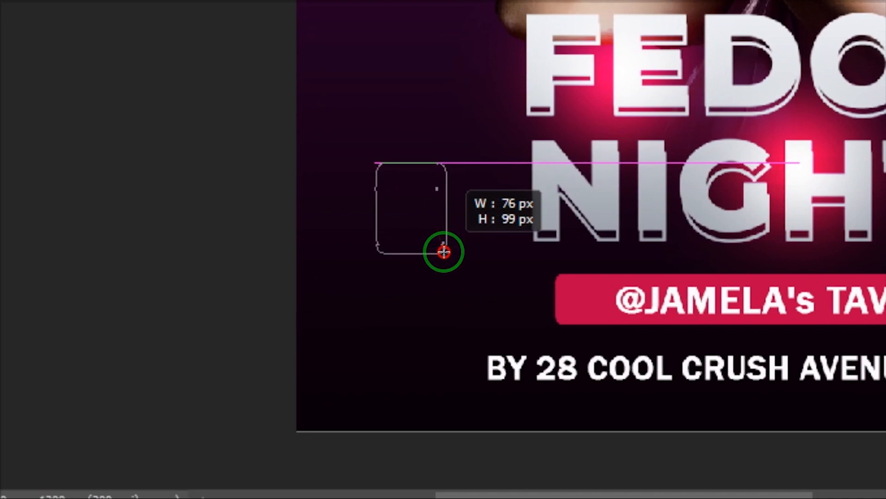
{"action": "left_click_drag", "start_coordinate": [444, 252], "coordinate": [440, 246]}
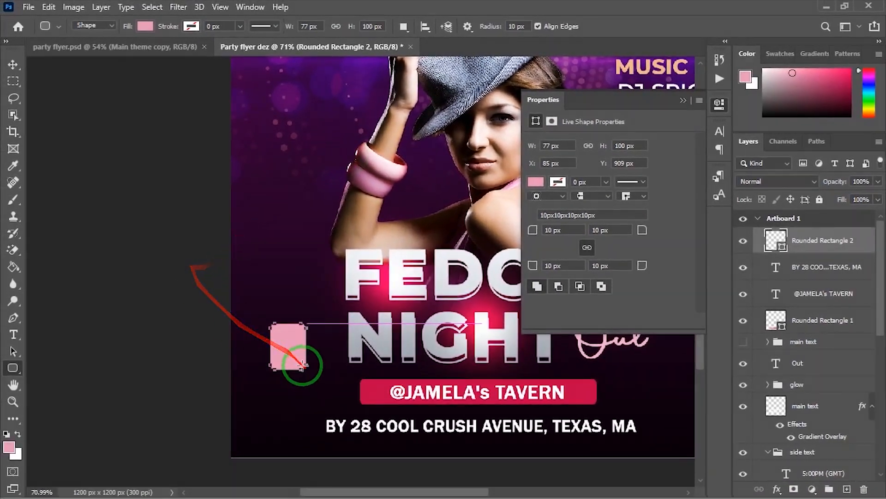
{"action": "left_click", "coordinate": [12, 67]}
{"action": "left_click", "coordinate": [295, 351]}
{"action": "key", "text": "Delete"}
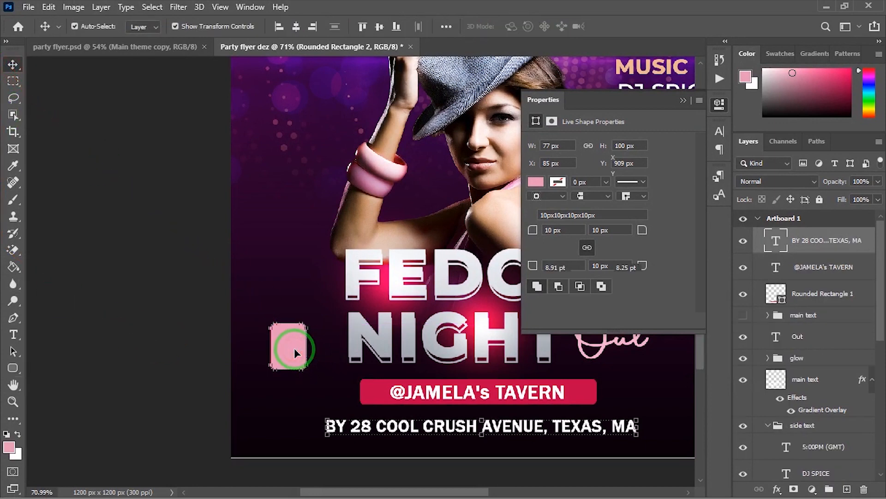
- Draw a circle about 113 px in diameter in the empty area beside the word NIGHT
{"action": "left_click", "coordinate": [11, 369]}
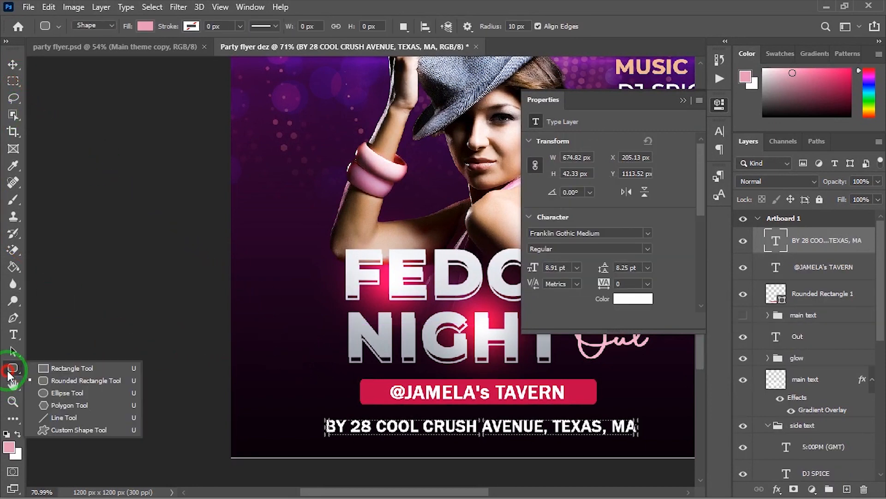
{"action": "left_click", "coordinate": [77, 392]}
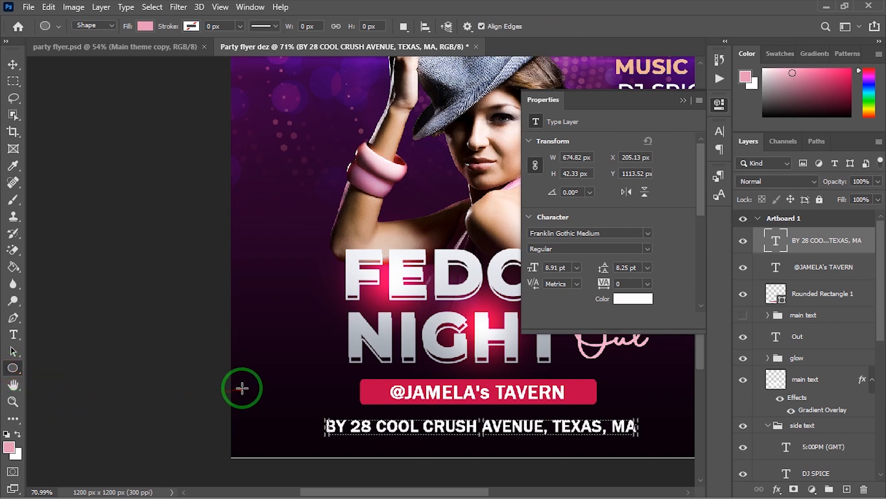
{"action": "left_click_drag", "start_coordinate": [274, 308], "coordinate": [323, 370]}
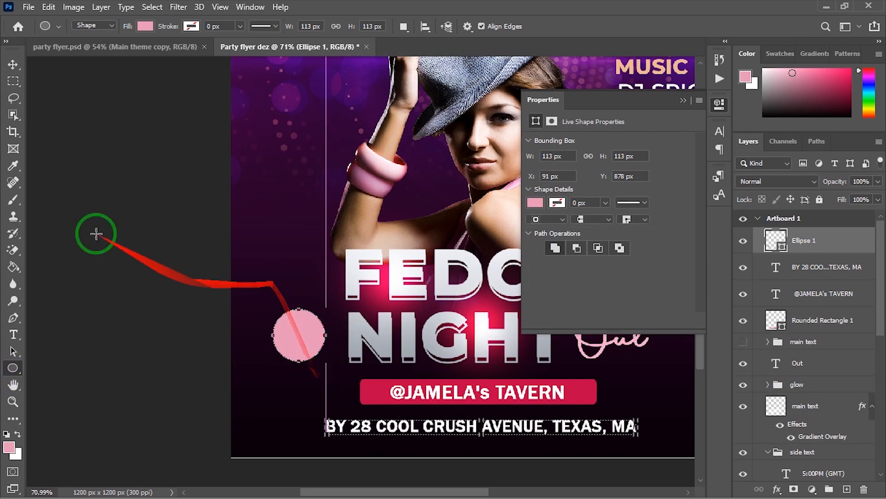
{"action": "left_click", "coordinate": [12, 67]}
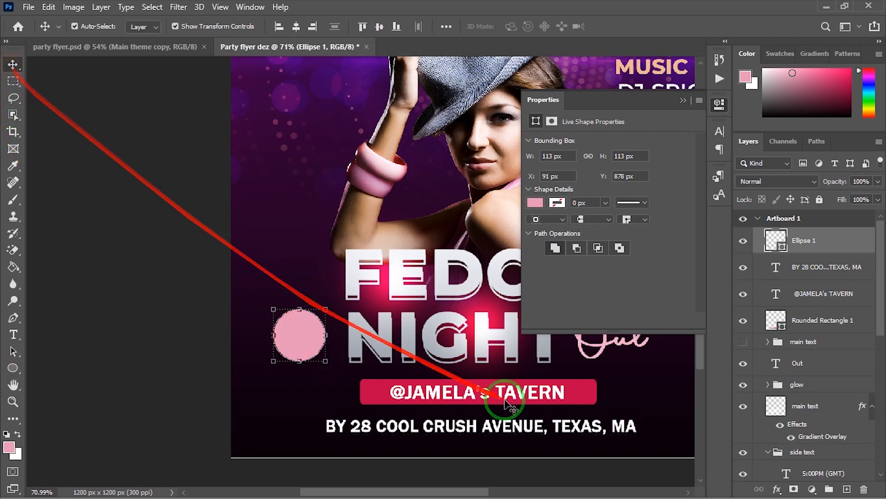
- Recolor the circle's fill to a bright red, hex f20627, and check it against the flyer
{"action": "left_click", "coordinate": [536, 202]}
{"action": "left_click", "coordinate": [539, 272]}
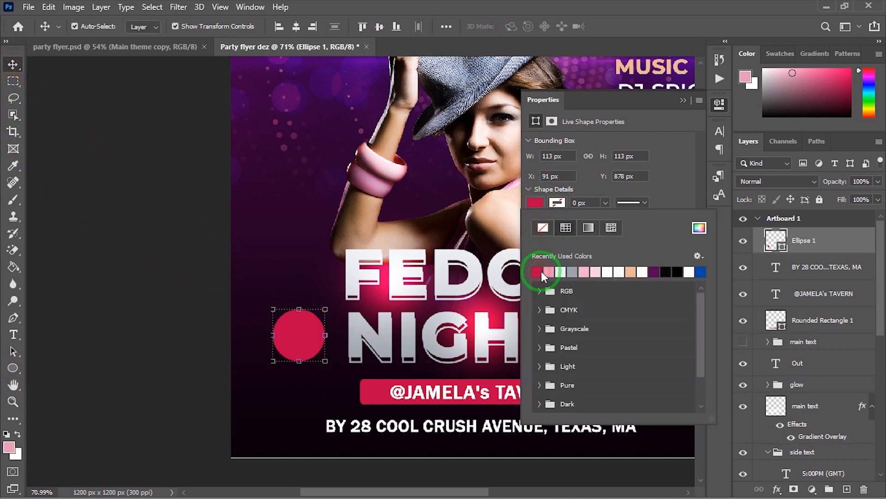
{"action": "left_click", "coordinate": [699, 231]}
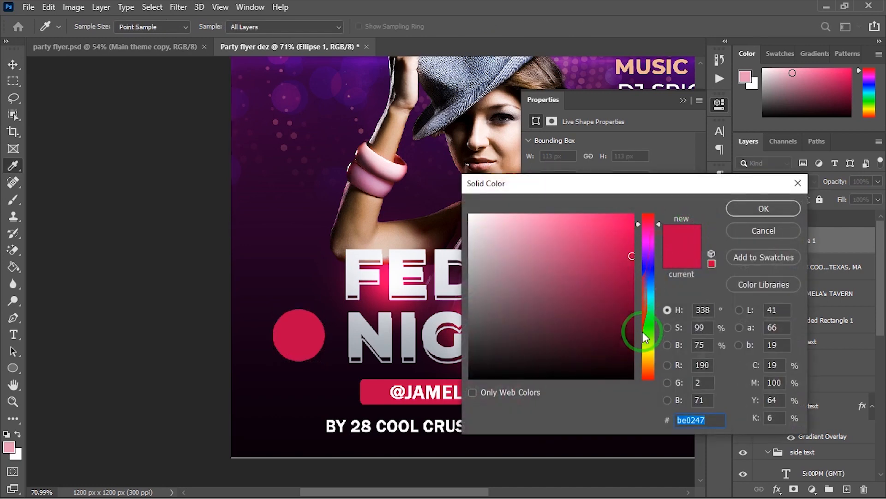
{"action": "left_click_drag", "start_coordinate": [653, 222], "coordinate": [646, 215]}
{"action": "left_click_drag", "start_coordinate": [631, 254], "coordinate": [627, 219]}
{"action": "left_click", "coordinate": [764, 210]}
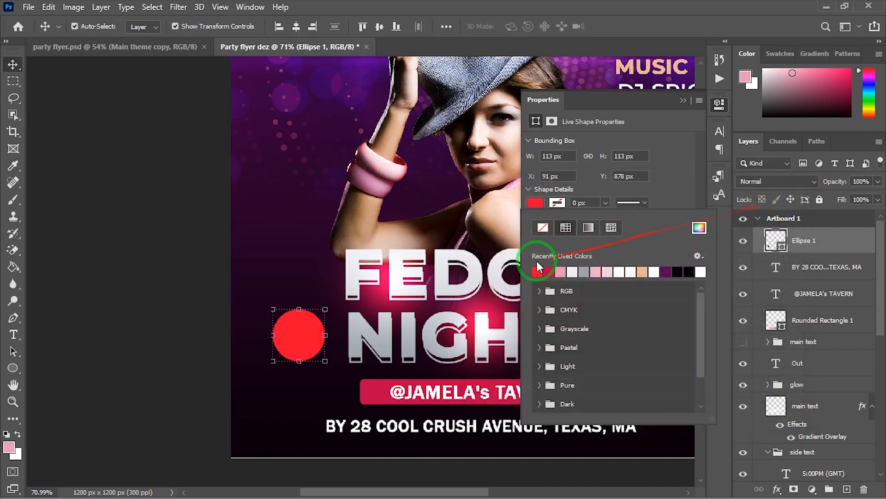
{"action": "left_click", "coordinate": [166, 317]}
{"action": "scroll", "coordinate": [166, 316], "scroll_direction": "down", "scroll_amount": 2}
{"action": "left_click", "coordinate": [251, 330]}
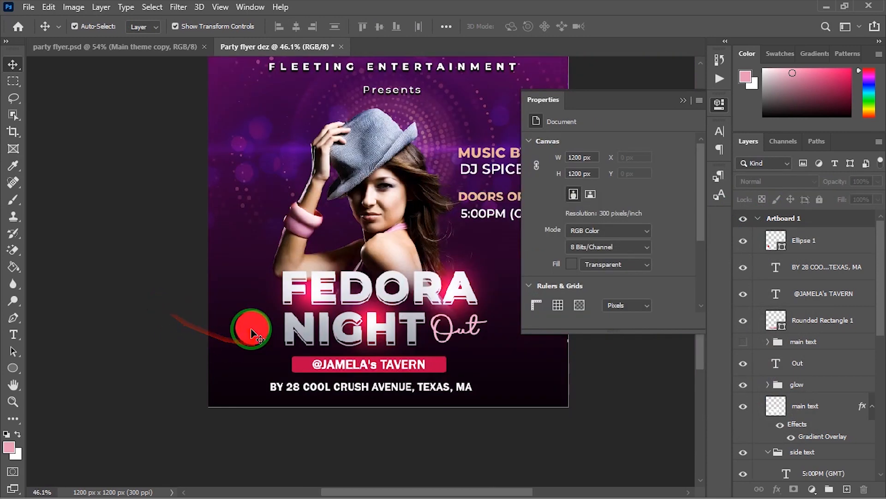
{"action": "scroll", "coordinate": [252, 331], "scroll_direction": "up", "scroll_amount": 2}
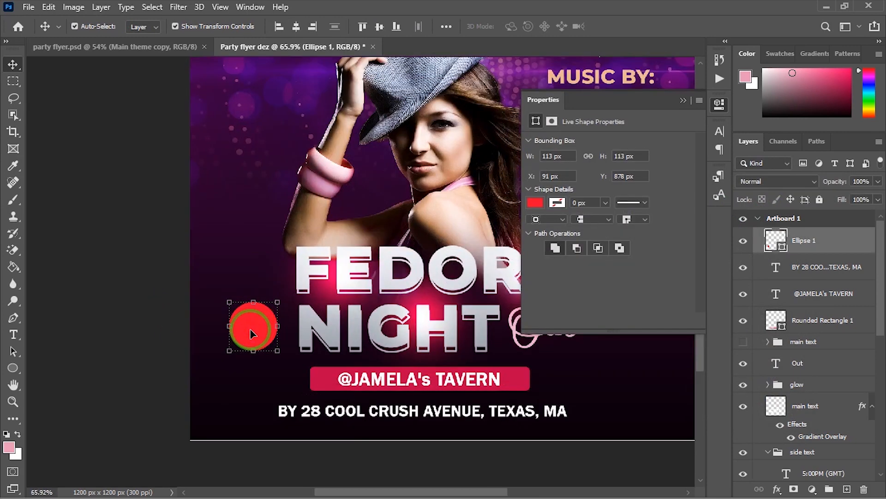
- Fine-tune the circle's bright red fill with a custom color and close the shape properties
{"action": "left_click", "coordinate": [536, 202]}
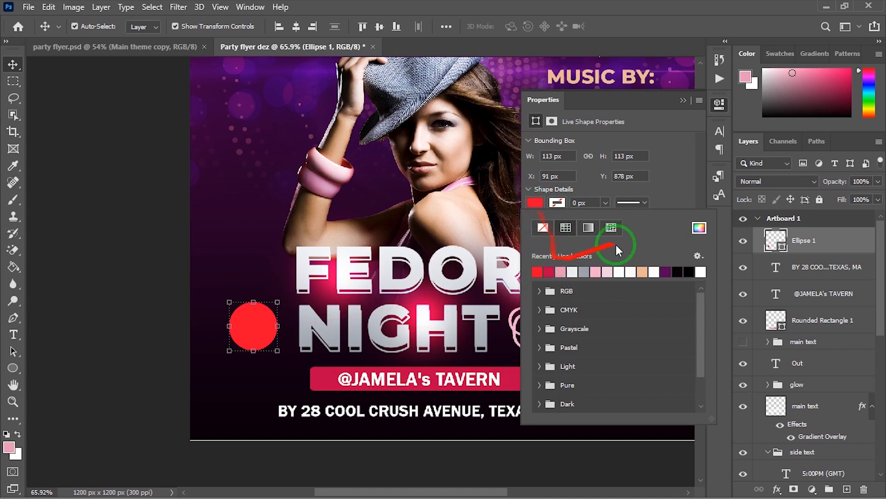
{"action": "left_click", "coordinate": [699, 229]}
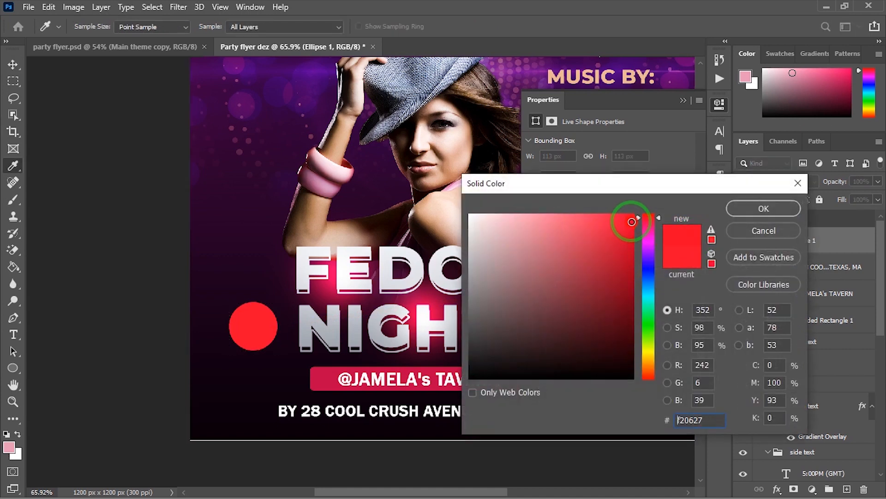
{"action": "left_click", "coordinate": [761, 209]}
{"action": "scroll", "coordinate": [397, 250], "scroll_direction": "down", "scroll_amount": 2}
{"action": "scroll", "coordinate": [397, 249], "scroll_direction": "down", "scroll_amount": 3}
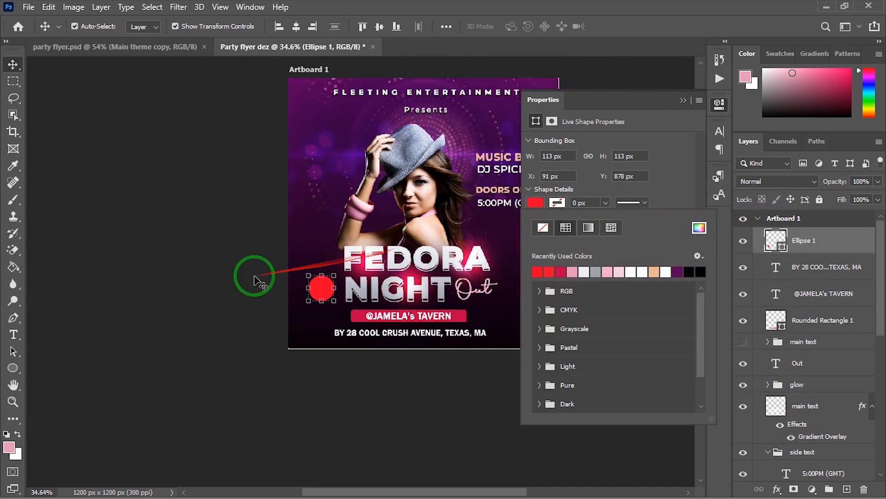
{"action": "left_click", "coordinate": [206, 265]}
{"action": "scroll", "coordinate": [206, 265], "scroll_direction": "up", "scroll_amount": 3}
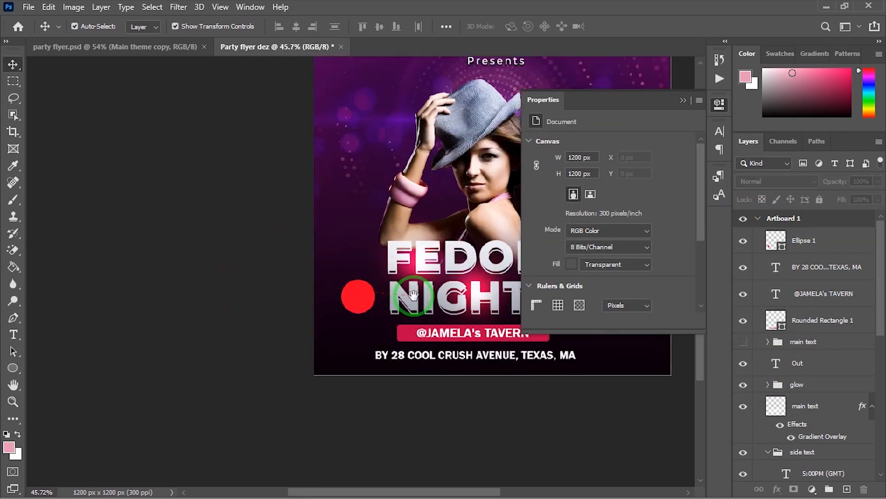
{"action": "left_click_drag", "start_coordinate": [415, 303], "coordinate": [327, 294]}
{"action": "left_click", "coordinate": [683, 101]}
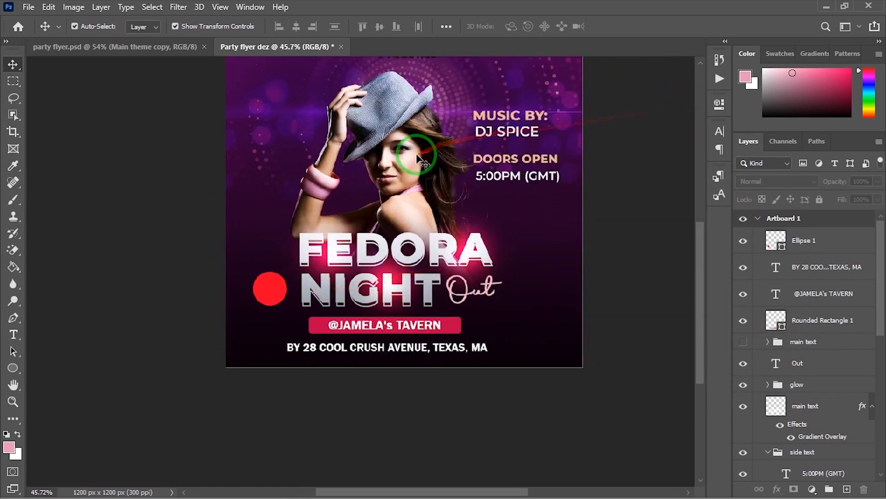
- Add the two-line text "18+ ONLY" in white 12 pt Franklin Gothic Medium above the red circle
{"action": "key", "text": "t"}
{"action": "left_click", "coordinate": [252, 200]}
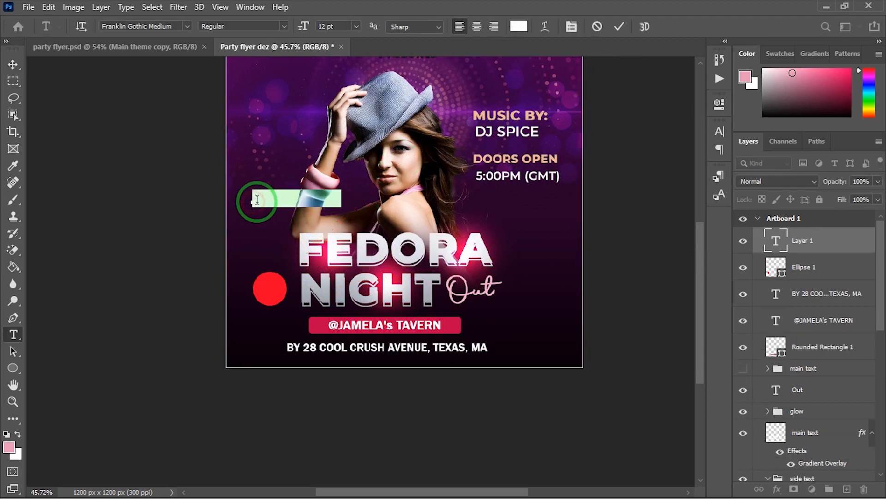
{"action": "type", "text": "18+"}
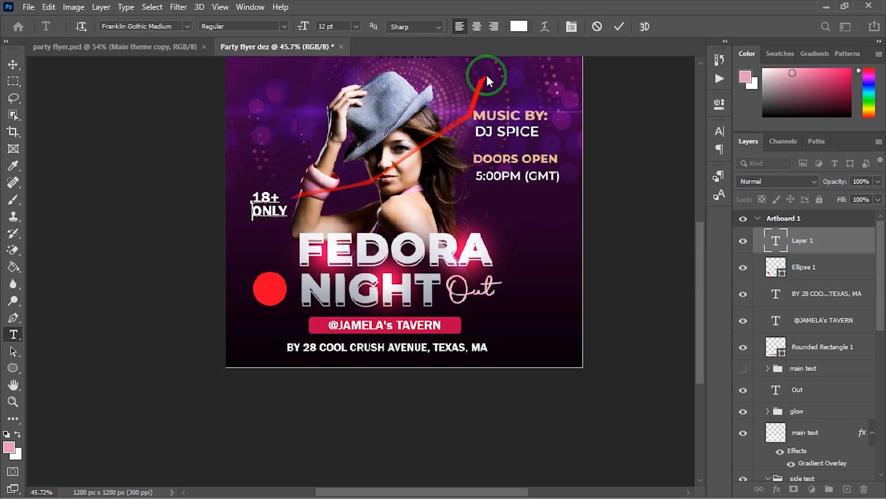
{"action": "left_click", "coordinate": [619, 29]}
{"action": "scroll", "coordinate": [342, 218], "scroll_direction": "up", "scroll_amount": 2}
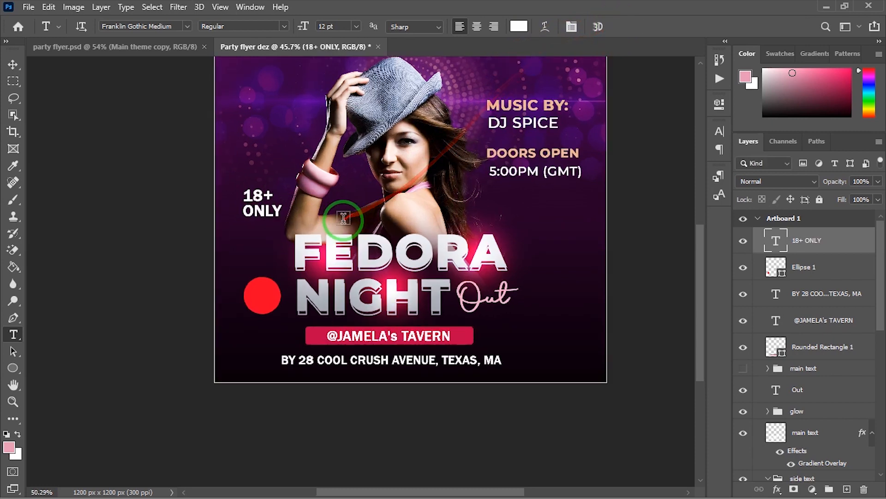
- Move the "18+ ONLY" text onto the red circle and scale it down to fit inside
{"action": "left_click", "coordinate": [14, 65]}
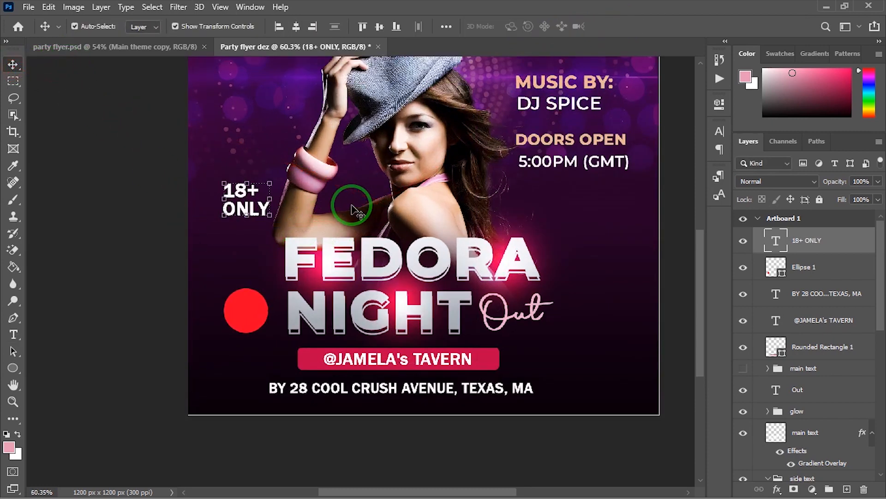
{"action": "left_click_drag", "start_coordinate": [246, 209], "coordinate": [249, 316]}
{"action": "scroll", "coordinate": [277, 300], "scroll_direction": "up", "scroll_amount": 3}
{"action": "key", "text": "ctrl+t"}
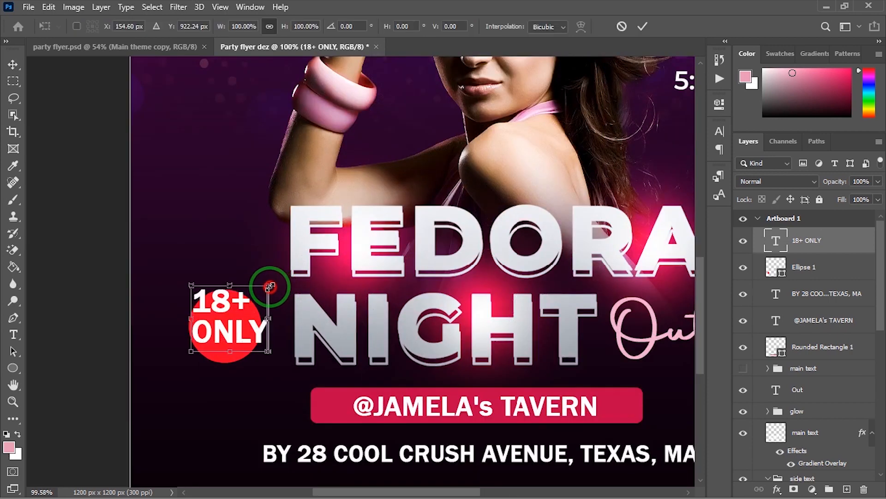
{"action": "left_click_drag", "start_coordinate": [271, 283], "coordinate": [233, 333]}
{"action": "key", "text": "Return"}
- Add a black drop shadow to the "18+ ONLY" text with 94% opacity, 4 px distance, 14% spread and 4 px size
{"action": "right_click", "coordinate": [840, 238]}
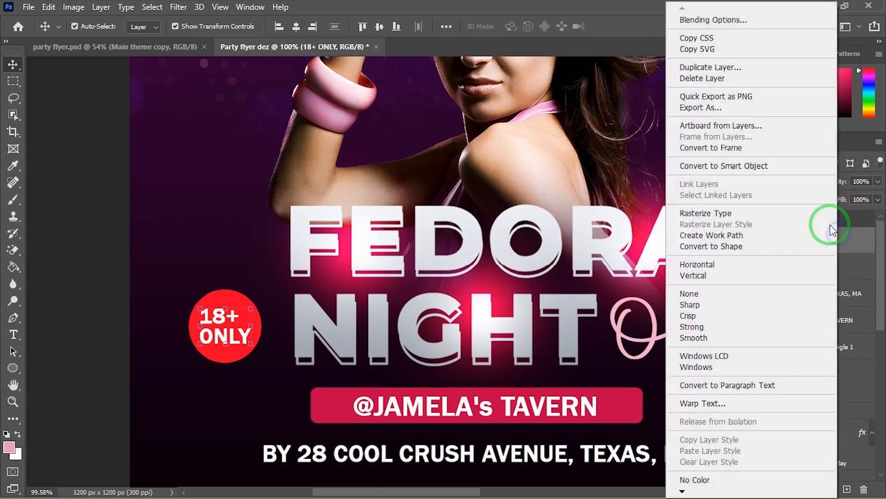
{"action": "left_click", "coordinate": [757, 23]}
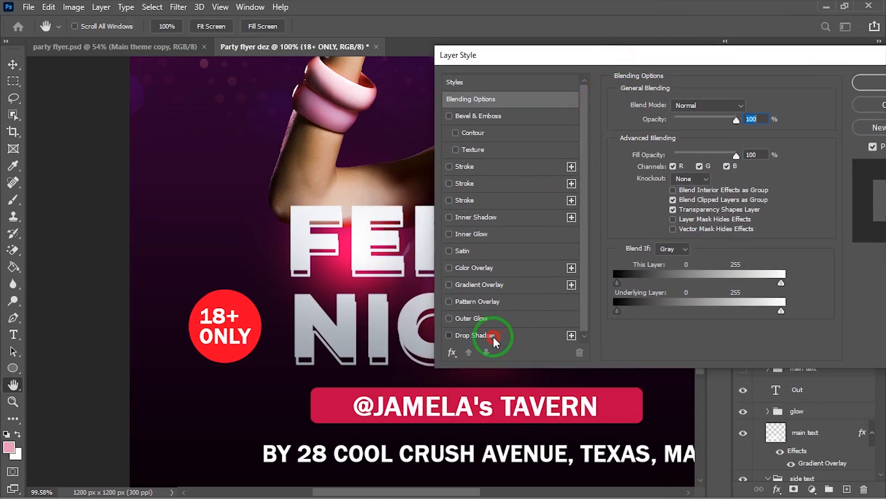
{"action": "left_click", "coordinate": [492, 335]}
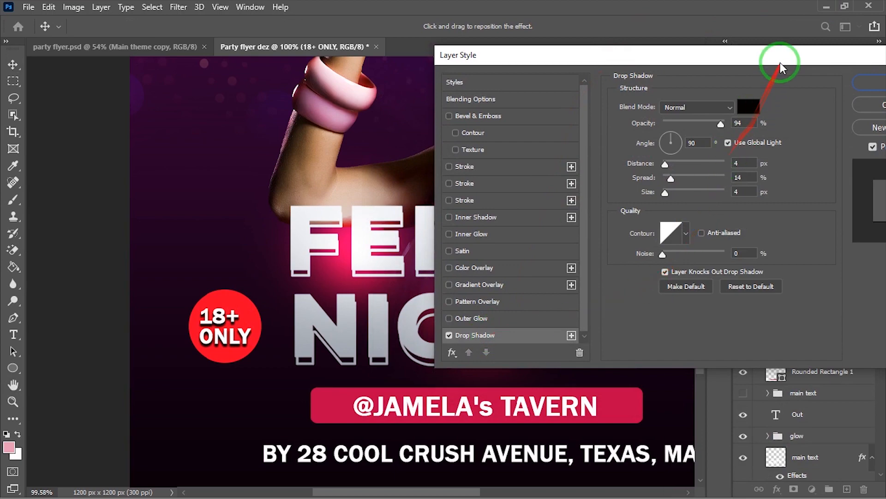
{"action": "left_click_drag", "start_coordinate": [780, 62], "coordinate": [578, 90]}
{"action": "left_click", "coordinate": [688, 114]}
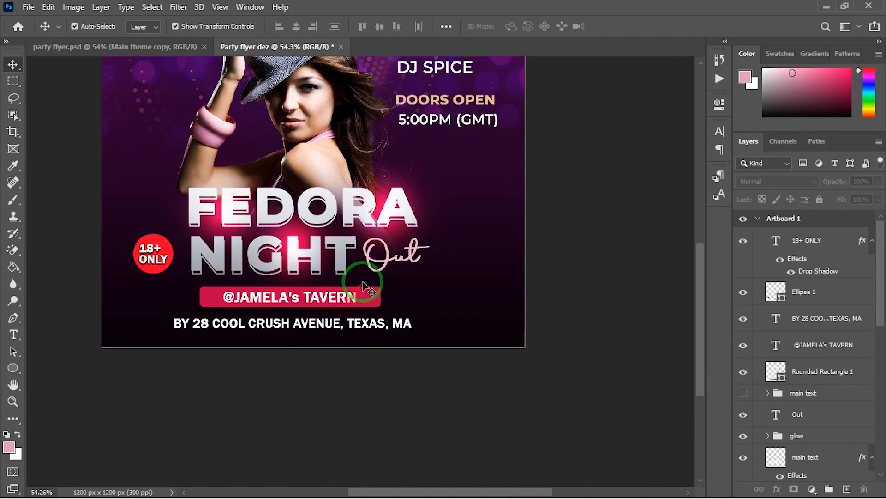
{"action": "scroll", "coordinate": [362, 286], "scroll_direction": "up", "scroll_amount": 2}
- Open the wine image from the party flyer folder in Adobe Photoshop 2020 and unlock its background layer
{"action": "key", "text": "super"}
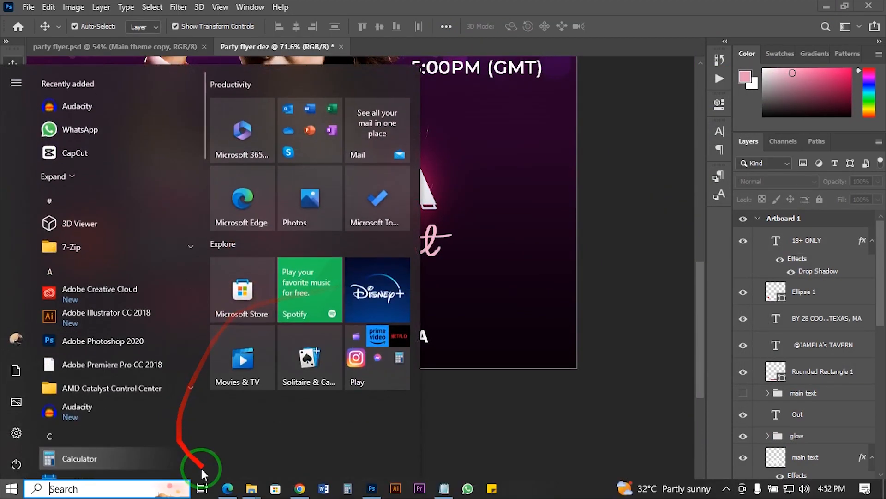
{"action": "mouse_move", "coordinate": [240, 478]}
{"action": "left_click", "coordinate": [191, 425]}
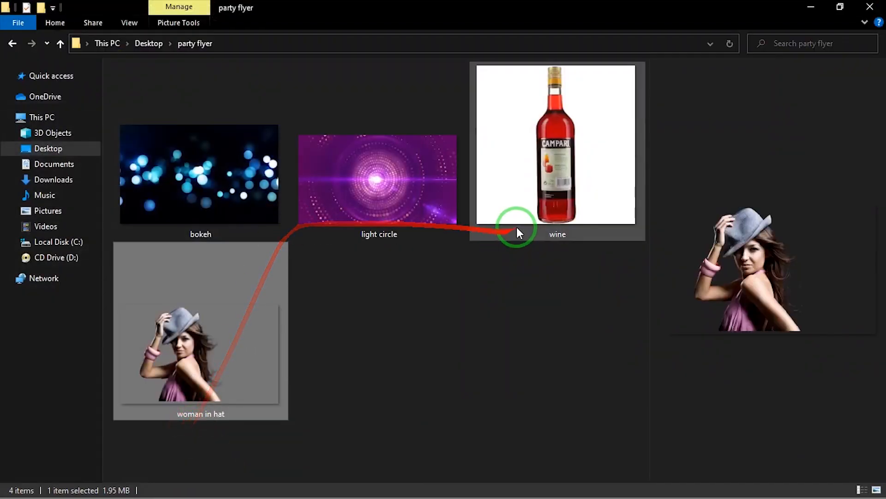
{"action": "left_click", "coordinate": [526, 205]}
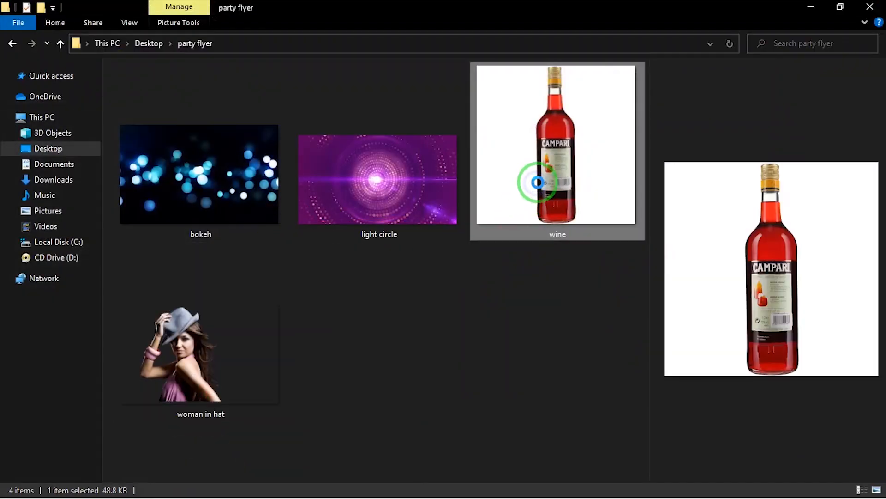
{"action": "right_click", "coordinate": [537, 183]}
{"action": "mouse_move", "coordinate": [574, 324]}
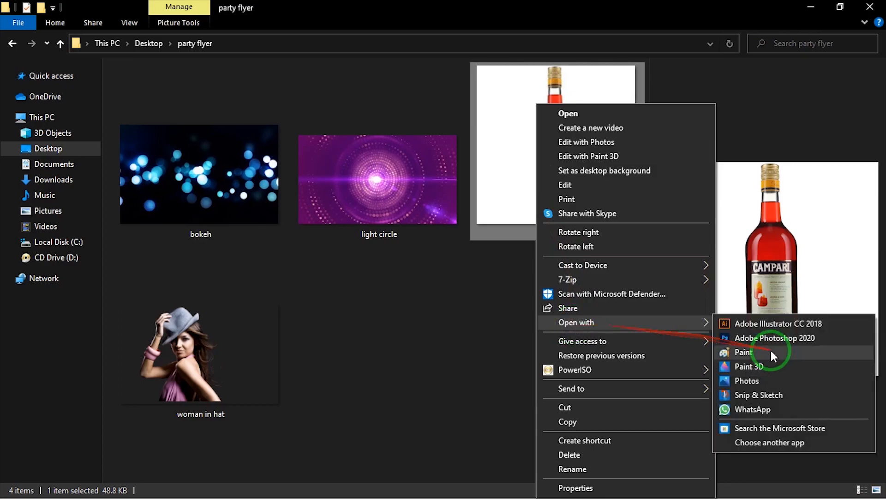
{"action": "left_click", "coordinate": [770, 337]}
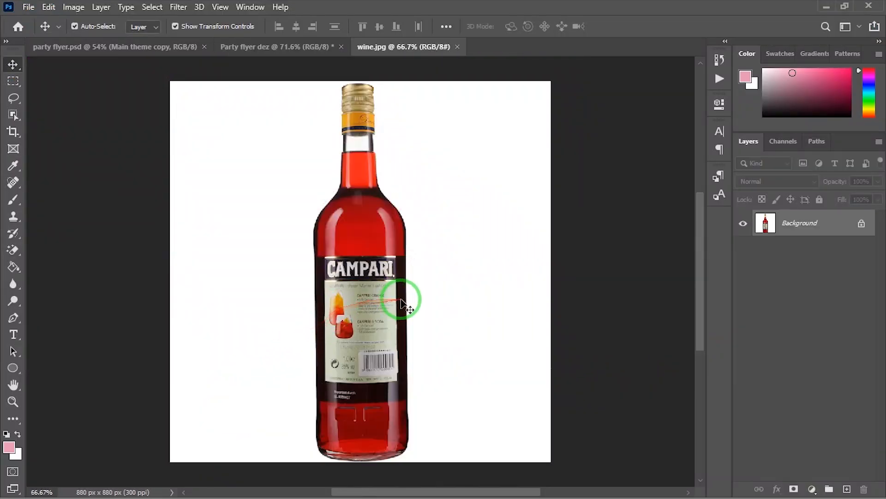
{"action": "left_click", "coordinate": [861, 226]}
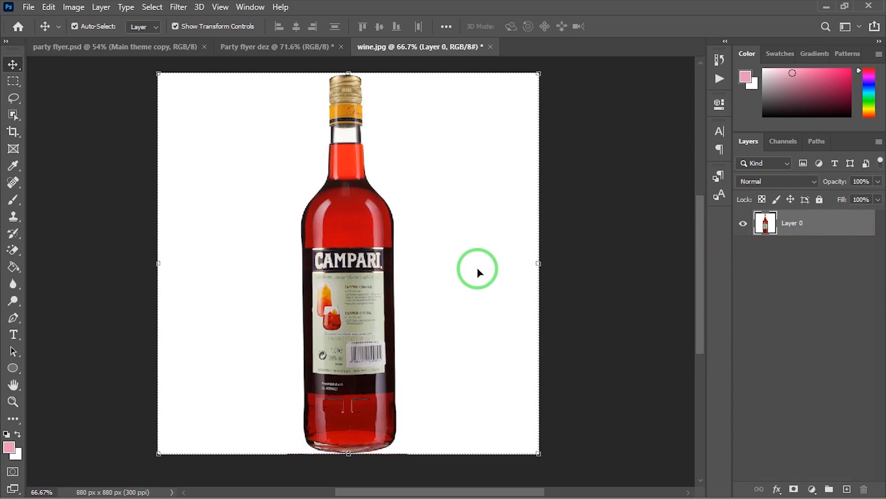
- Erase the white background around the bottle using the Magic Eraser tool with a tolerance of 32
{"action": "left_click", "coordinate": [16, 255]}
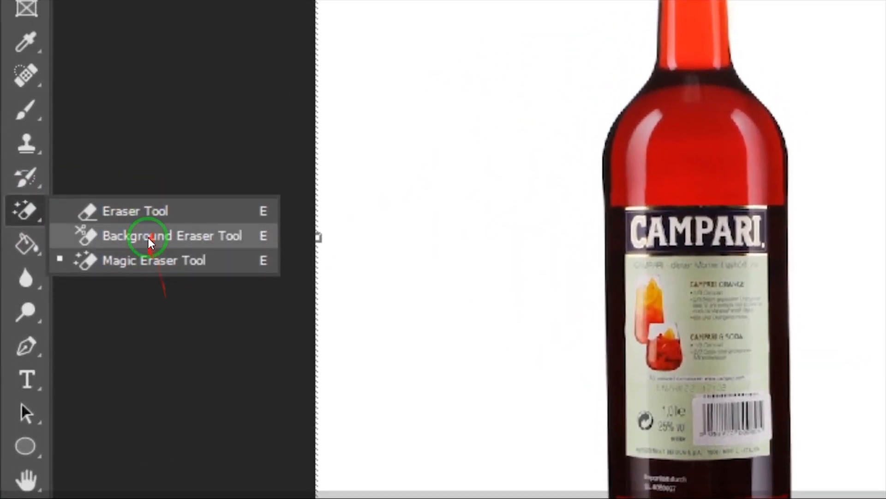
{"action": "left_click", "coordinate": [148, 272]}
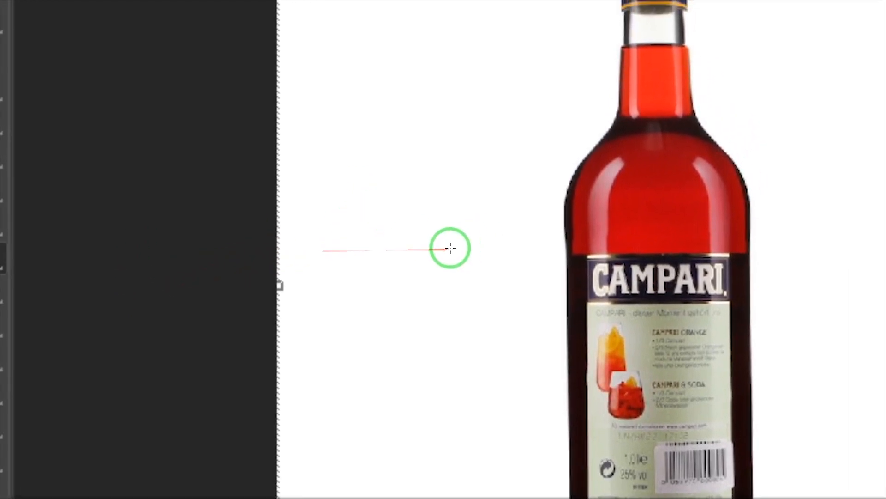
{"action": "left_click", "coordinate": [440, 246]}
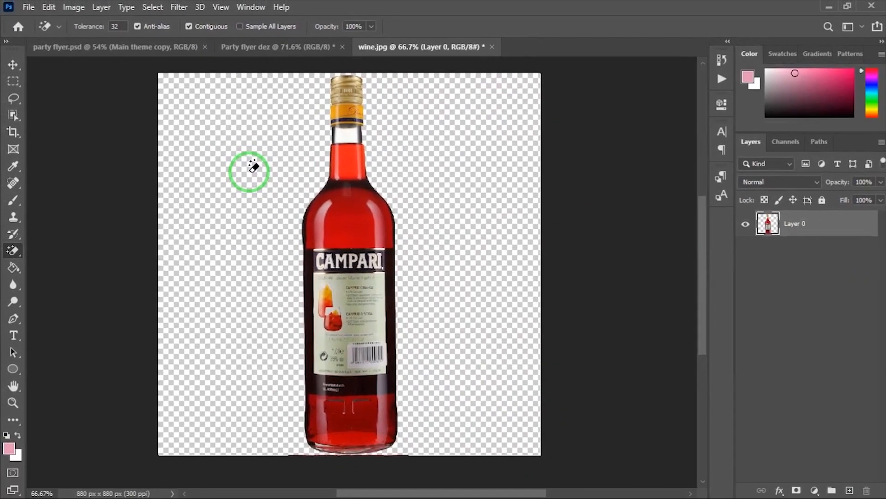
{"action": "scroll", "coordinate": [253, 167], "scroll_direction": "down", "scroll_amount": 3}
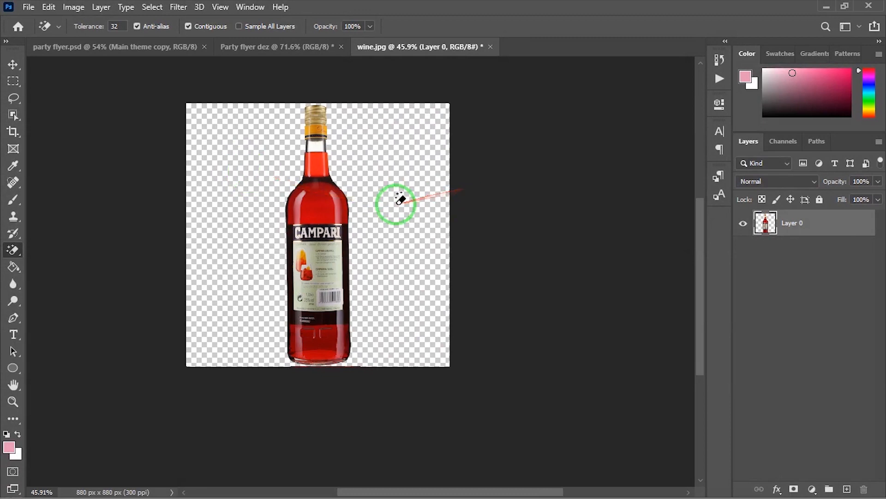
- Look up the Remove Background quick action in the bottle layer's properties
{"action": "key", "text": "v"}
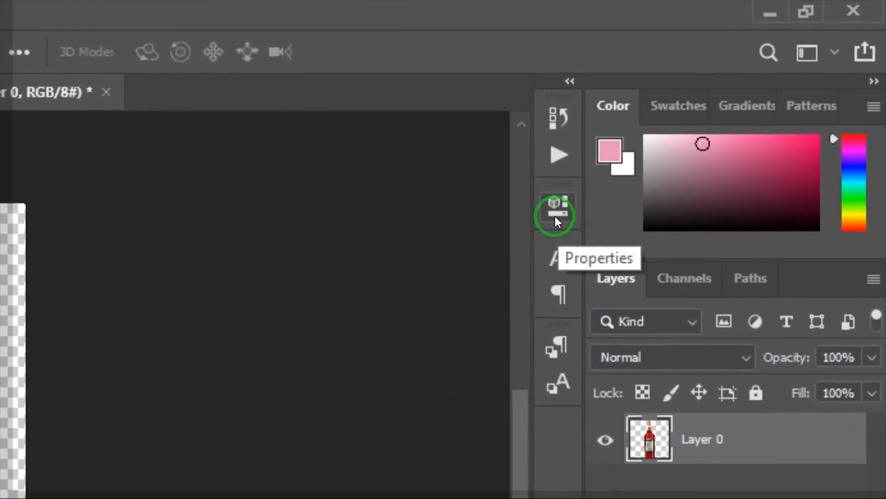
{"action": "left_click", "coordinate": [719, 111]}
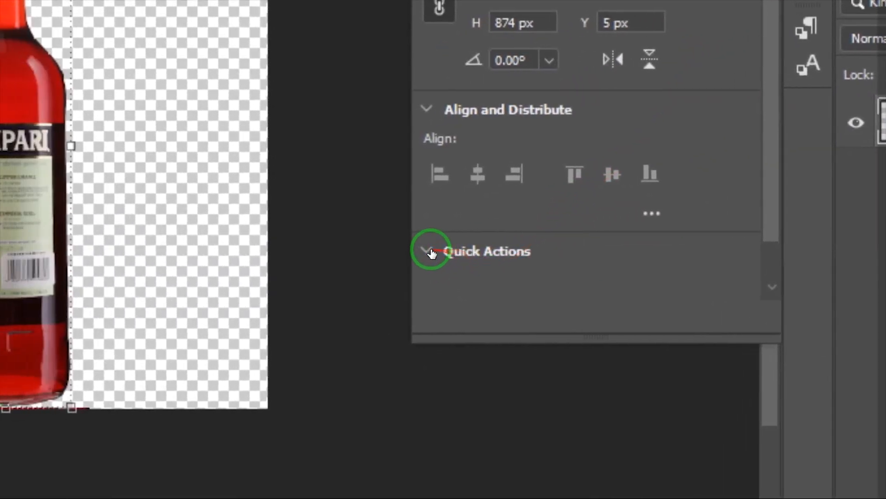
{"action": "left_click", "coordinate": [432, 253]}
{"action": "left_click", "coordinate": [440, 249]}
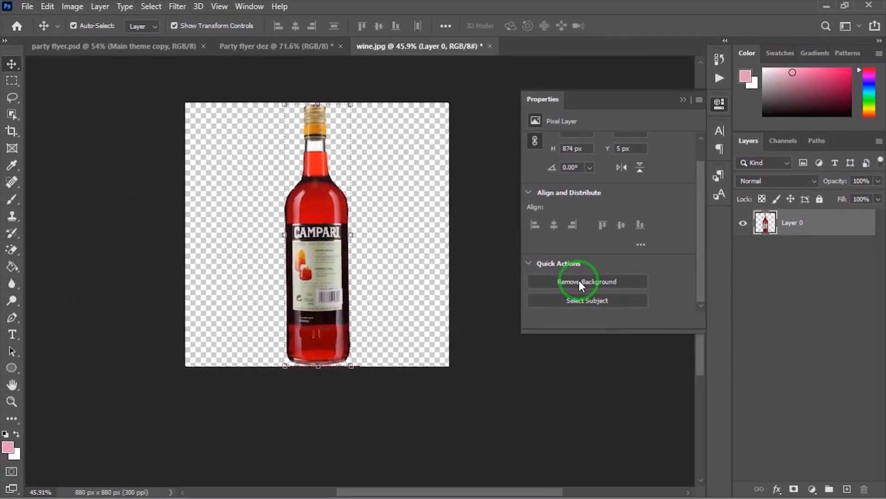
- Bring the cut-out bottle into the Party flyer dez document and convert its layer to a smart object
{"action": "left_click_drag", "start_coordinate": [323, 267], "coordinate": [493, 286]}
{"action": "scroll", "coordinate": [475, 372], "scroll_direction": "down", "scroll_amount": 3}
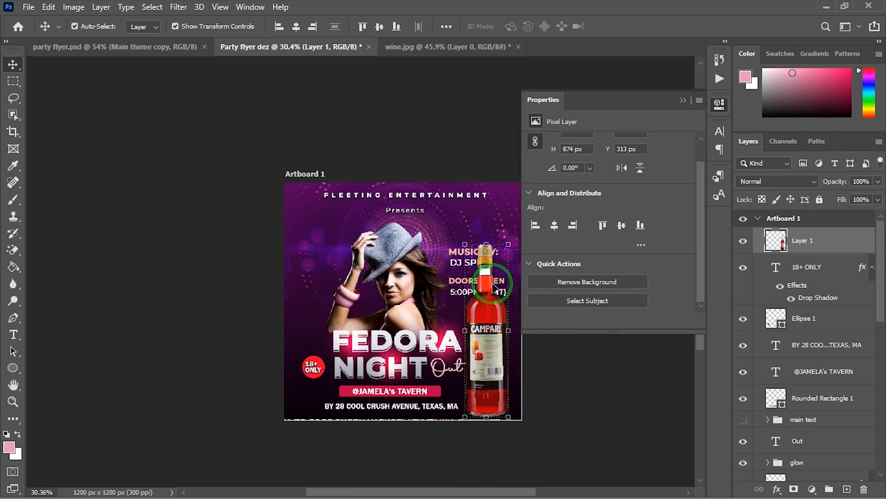
{"action": "right_click", "coordinate": [832, 246]}
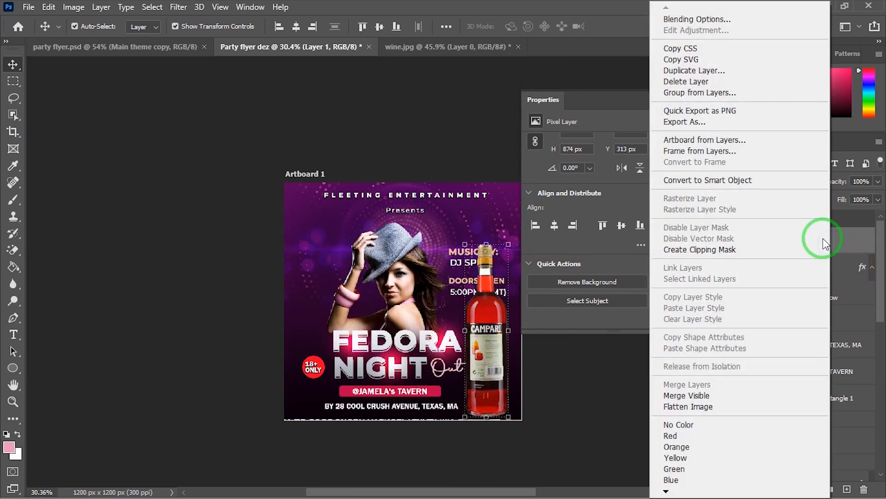
{"action": "left_click", "coordinate": [746, 182]}
- Scale the bottle to 37.86% and place it beside the "Out" text near the flyer's lower-right corner
{"action": "scroll", "coordinate": [495, 243], "scroll_direction": "up", "scroll_amount": 3}
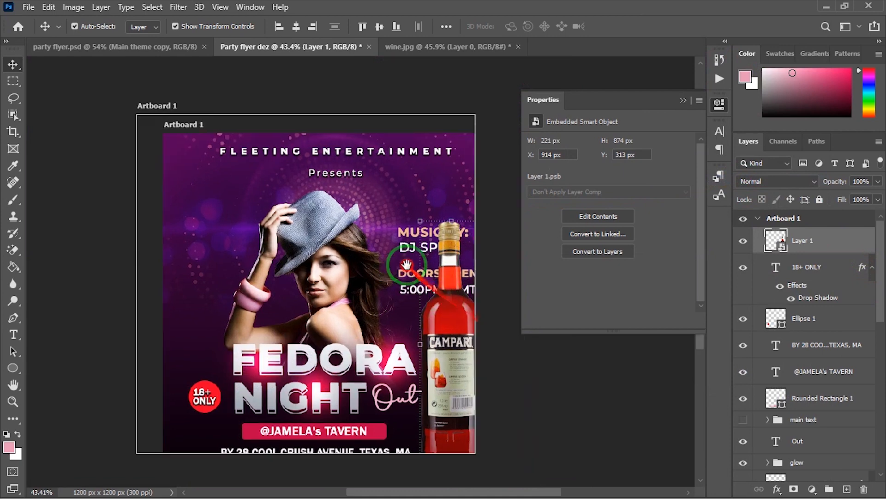
{"action": "left_click_drag", "start_coordinate": [433, 171], "coordinate": [410, 351]}
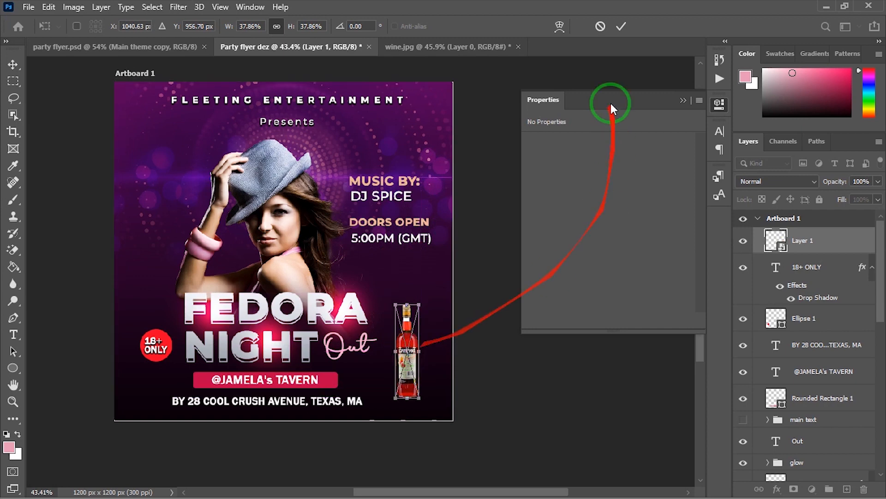
{"action": "left_click", "coordinate": [621, 26]}
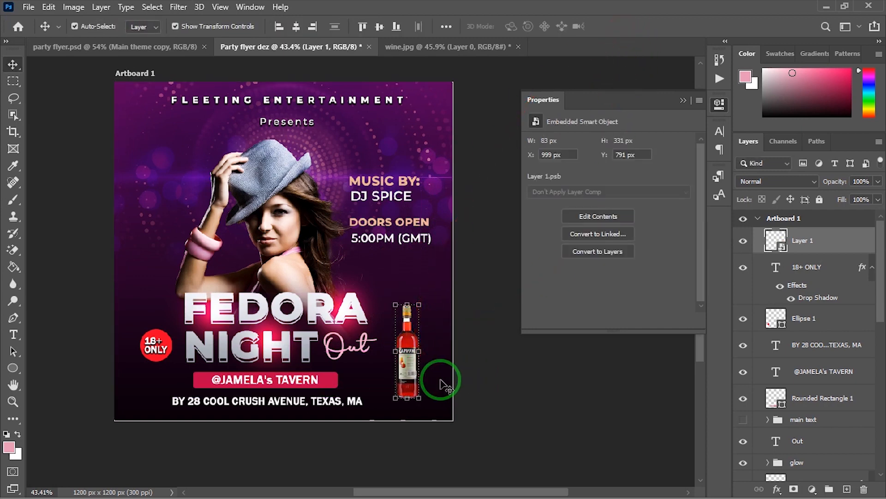
{"action": "left_click", "coordinate": [475, 382]}
{"action": "left_click", "coordinate": [416, 365]}
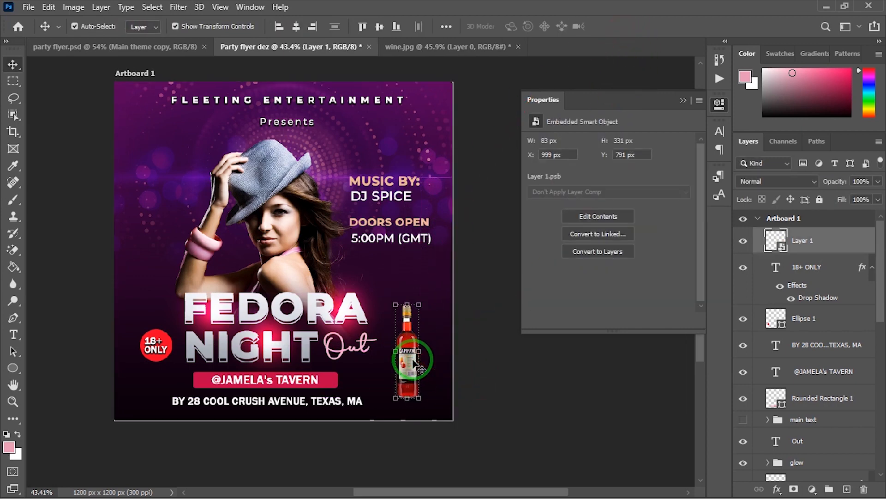
- Duplicate the bottle layer and flip the copy vertically
{"action": "scroll", "coordinate": [414, 362], "scroll_direction": "up", "scroll_amount": 5}
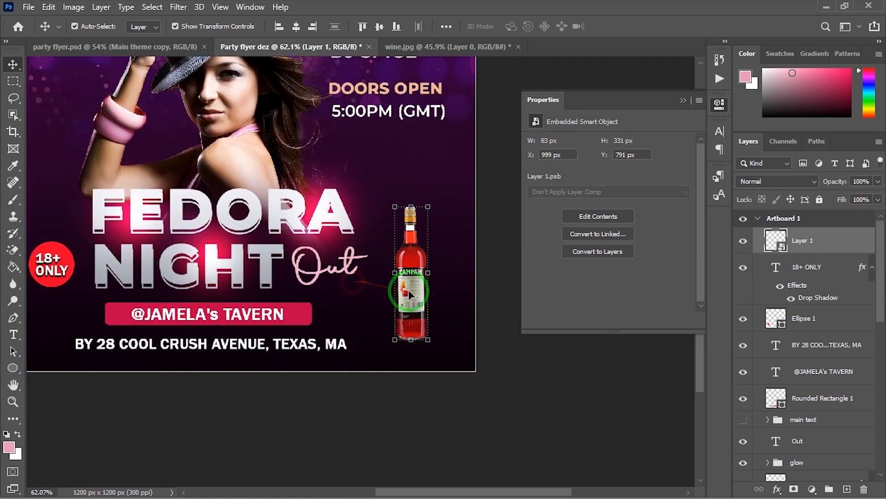
{"action": "scroll", "coordinate": [411, 294], "scroll_direction": "up", "scroll_amount": 3}
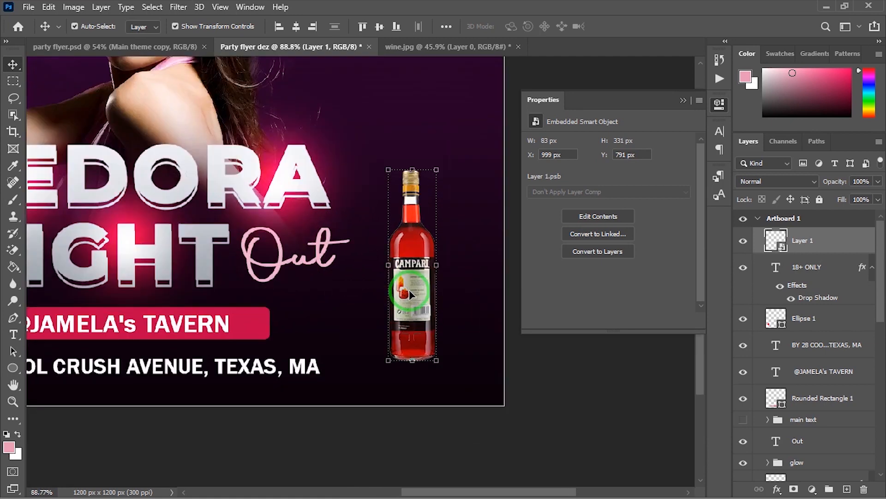
{"action": "scroll", "coordinate": [409, 292], "scroll_direction": "up", "scroll_amount": 2}
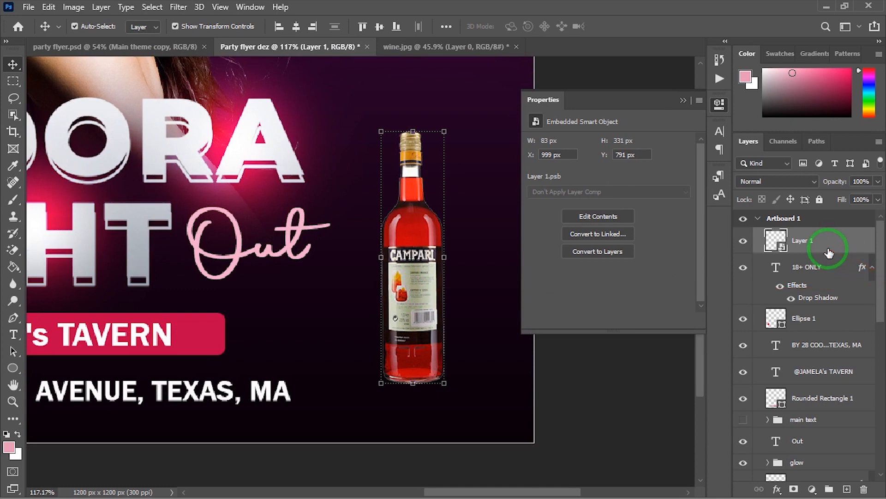
{"action": "key", "text": "ctrl+j"}
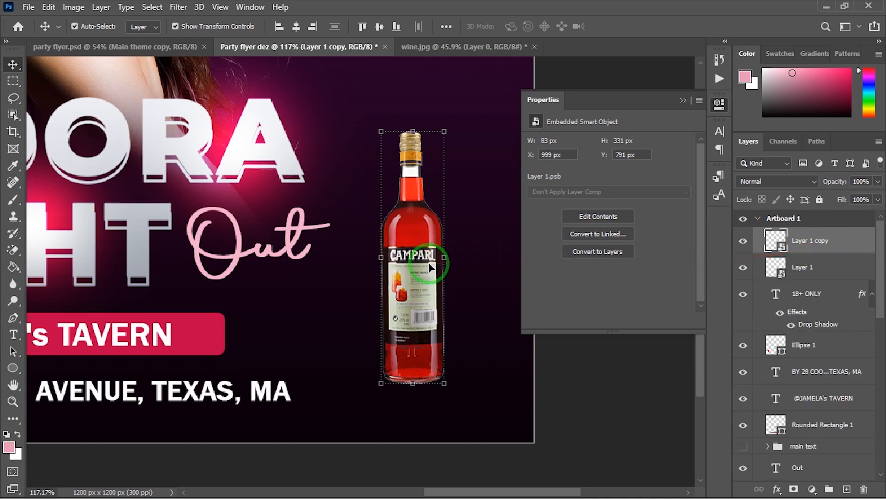
{"action": "key", "text": "ctrl+t"}
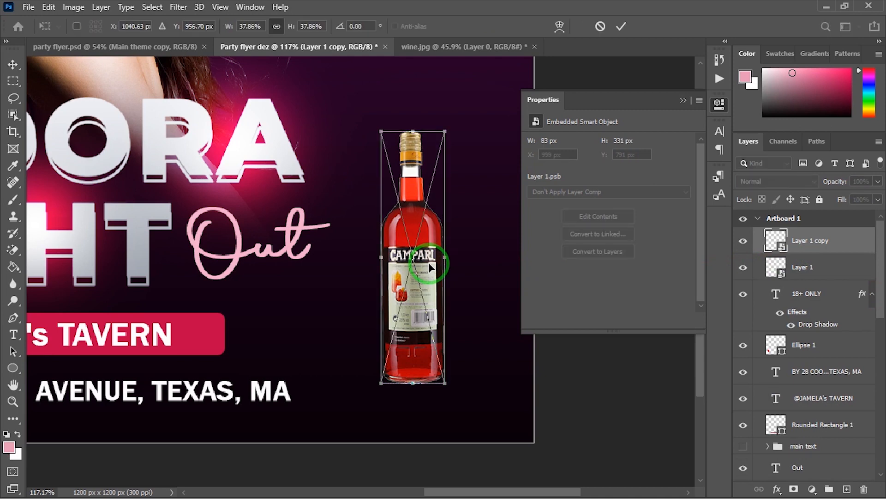
{"action": "right_click", "coordinate": [429, 267]}
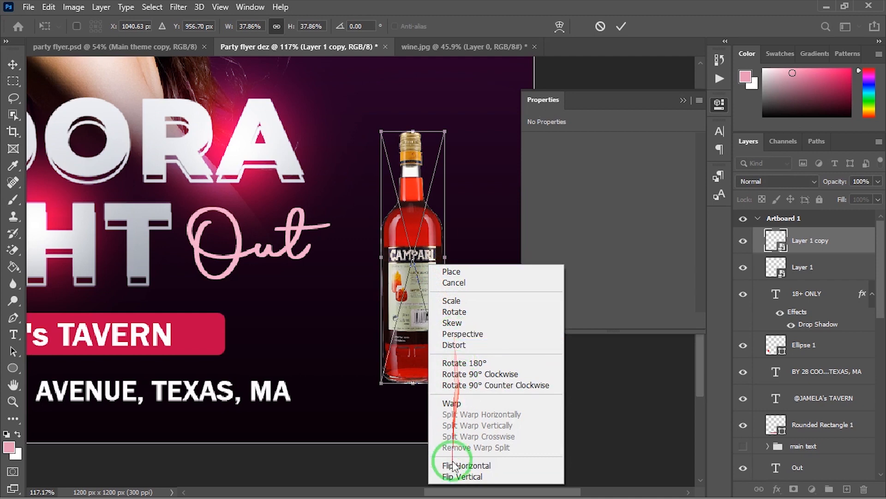
{"action": "left_click", "coordinate": [457, 476]}
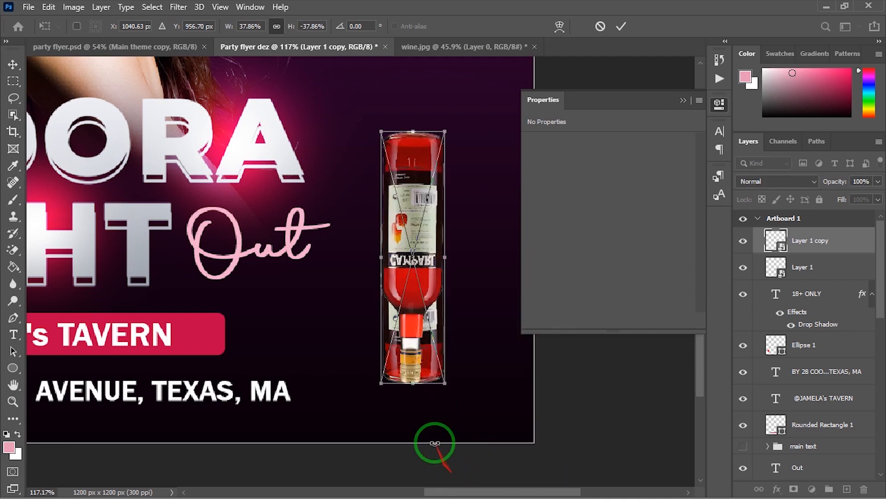
{"action": "scroll", "coordinate": [401, 261], "scroll_direction": "up", "scroll_amount": 4}
{"action": "scroll", "coordinate": [401, 261], "scroll_direction": "down", "scroll_amount": 4}
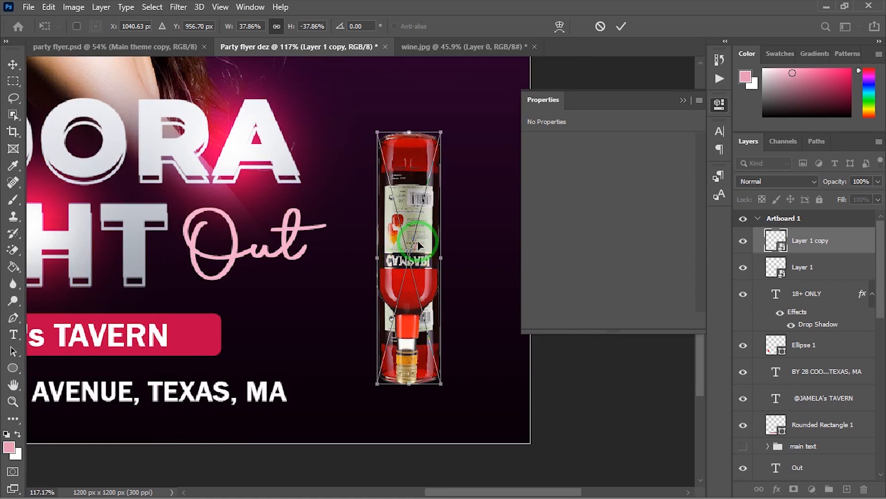
- Move the flipped bottle copy straight down so it sits just below the base of the original as a reflection
{"action": "left_click_drag", "start_coordinate": [419, 242], "coordinate": [416, 434]}
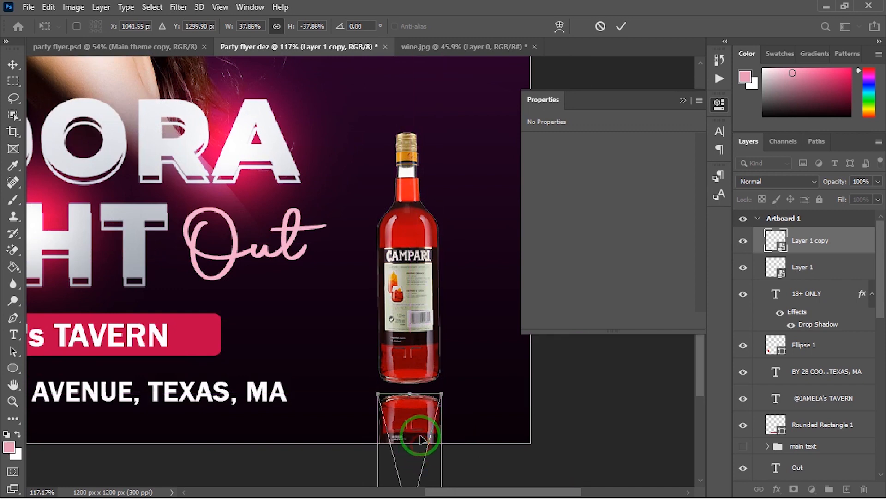
{"action": "scroll", "coordinate": [417, 436], "scroll_direction": "up", "scroll_amount": 4}
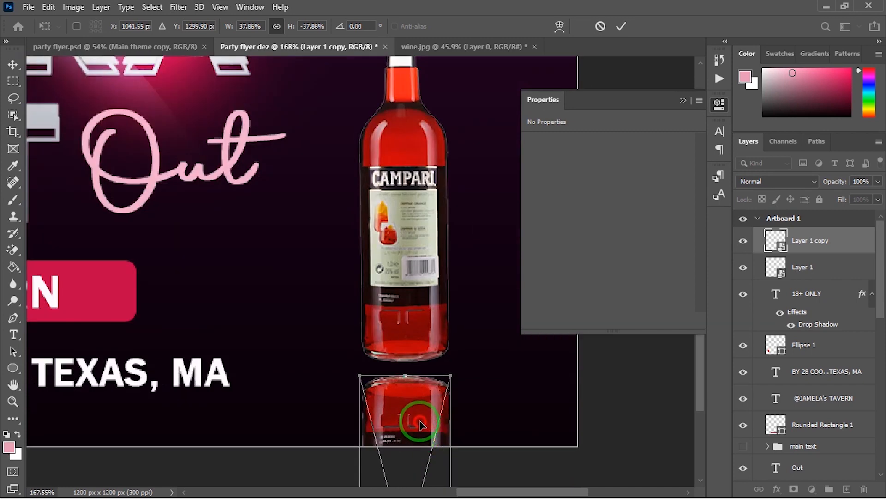
{"action": "key", "text": "Up"}
{"action": "key", "text": "Up"}
{"action": "key", "text": "Up"}
{"action": "key", "text": "Up"}
{"action": "key", "text": "Up"}
{"action": "key", "text": "Up"}
{"action": "key", "text": "Up"}
{"action": "key", "text": "Up"}
{"action": "key", "text": "Up"}
{"action": "key", "text": "Up"}
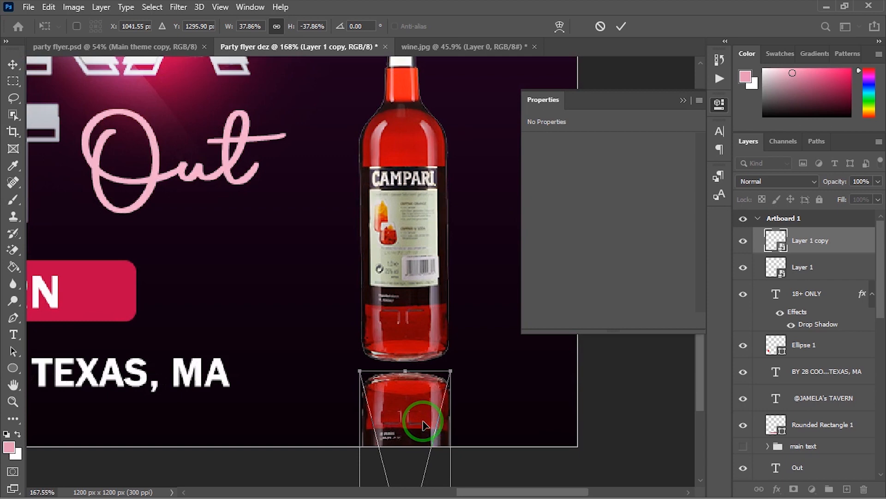
{"action": "key", "text": "Down"}
{"action": "key", "text": "Down"}
{"action": "key", "text": "Down"}
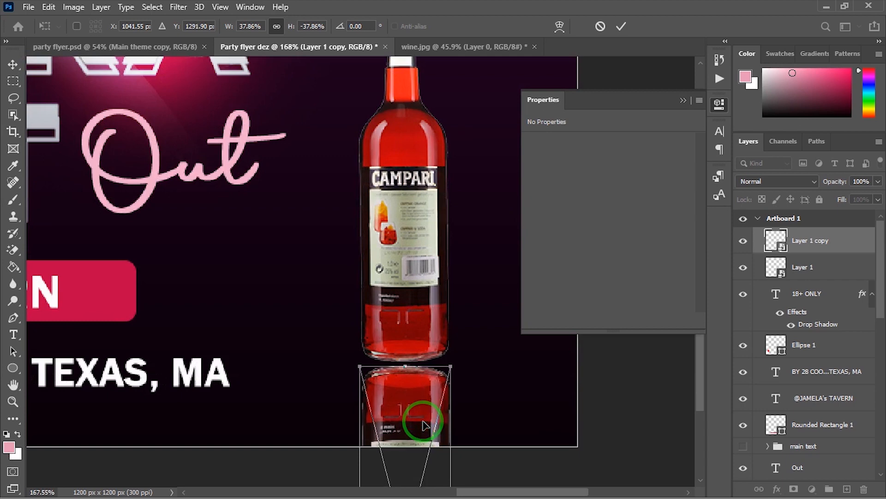
{"action": "left_click", "coordinate": [622, 26]}
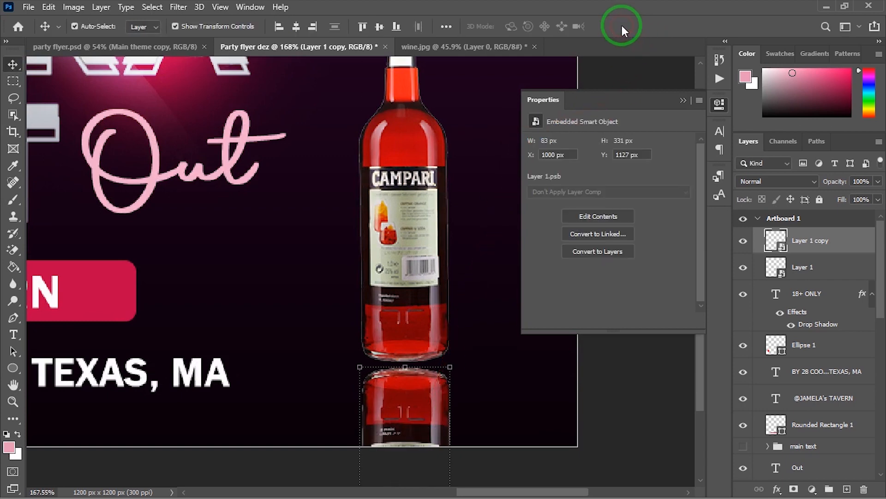
- Lower the opacity of the flipped bottle copy to 29% for a faint reflection
{"action": "left_click", "coordinate": [878, 182]}
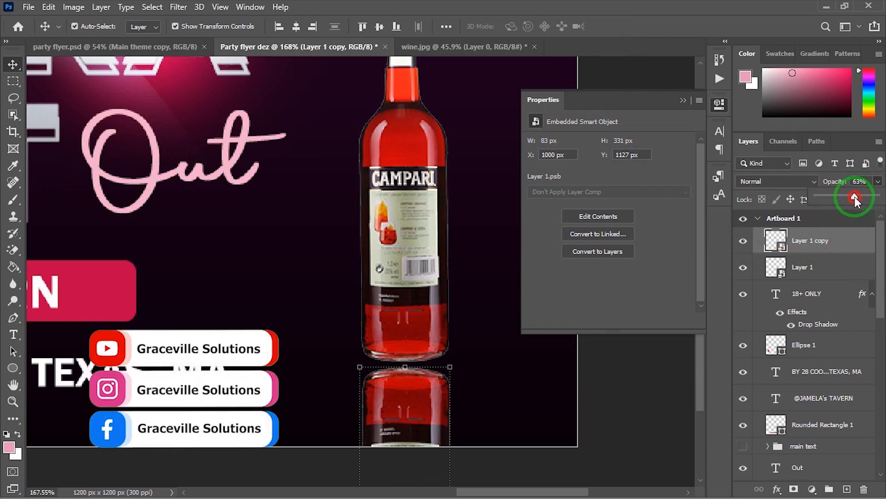
{"action": "left_click_drag", "start_coordinate": [854, 197], "coordinate": [833, 197]}
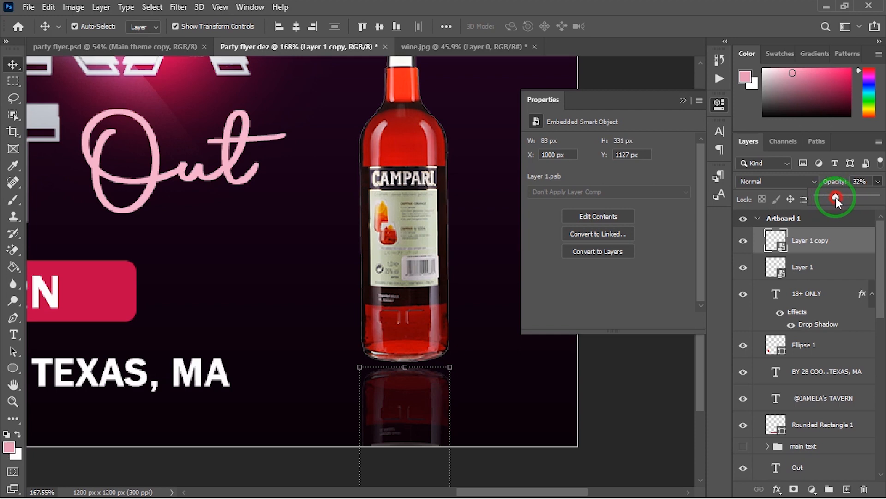
{"action": "scroll", "coordinate": [459, 271], "scroll_direction": "down", "scroll_amount": 4}
{"action": "left_click", "coordinate": [509, 358]}
{"action": "scroll", "coordinate": [508, 370], "scroll_direction": "down", "scroll_amount": 6}
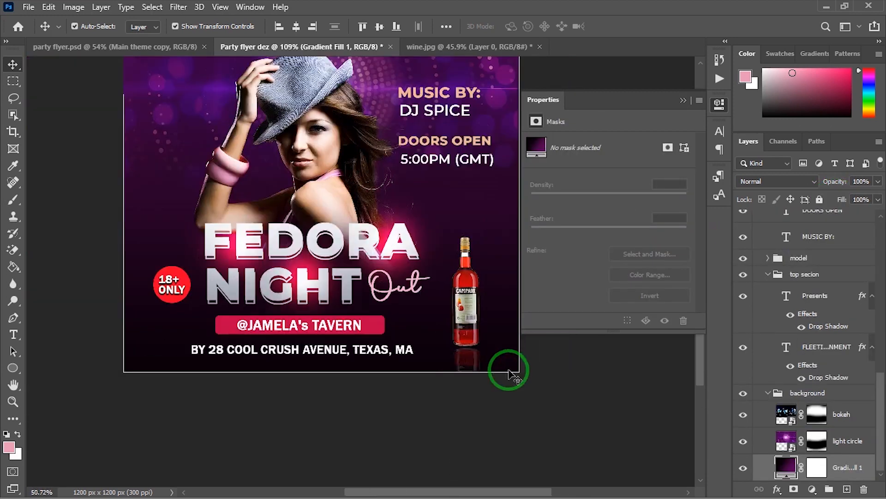
{"action": "scroll", "coordinate": [509, 369], "scroll_direction": "down", "scroll_amount": 2}
{"action": "left_click", "coordinate": [550, 425]}
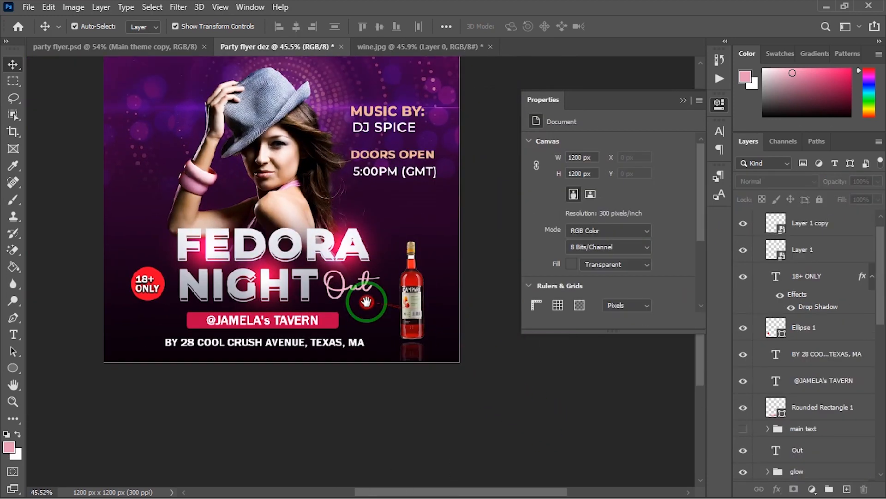
- Select the bottle and its reflection together and nudge both slightly left, closer to the "Out" text
{"action": "left_click", "coordinate": [682, 101]}
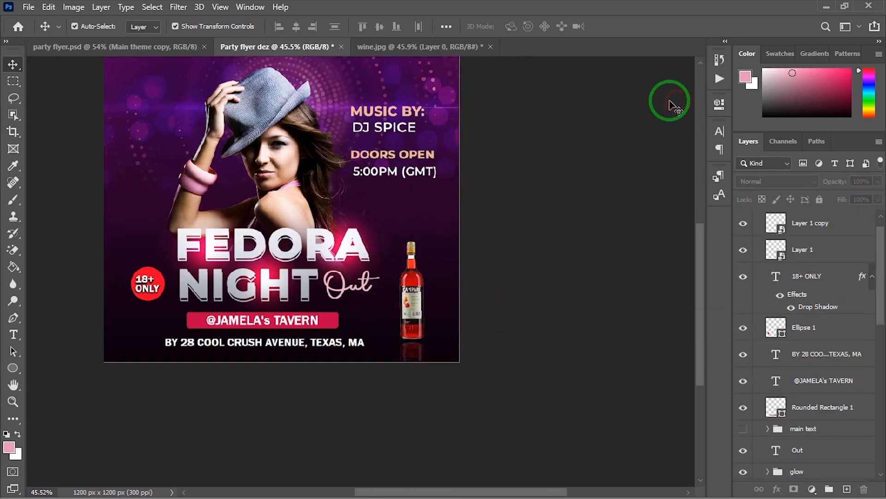
{"action": "left_click", "coordinate": [410, 270]}
{"action": "left_click", "coordinate": [817, 225], "text": "shift"}
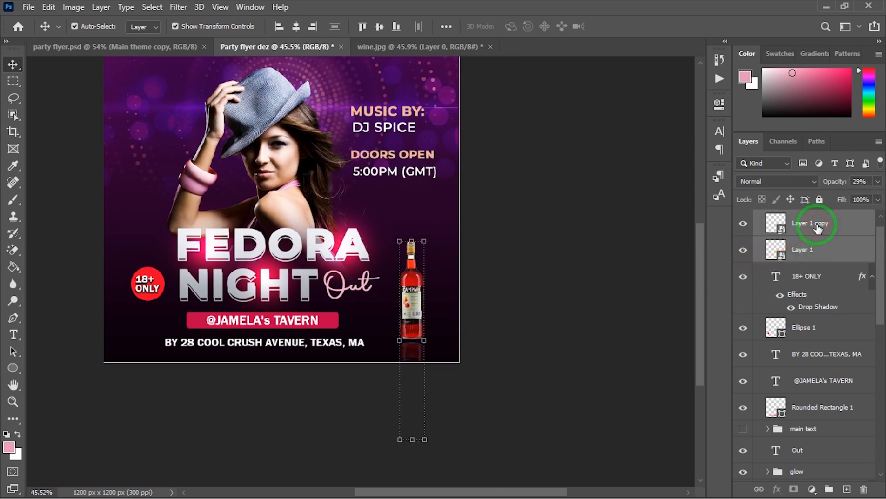
{"action": "key", "text": "shift+Left"}
{"action": "key", "text": "shift+Left"}
{"action": "key", "text": "shift+Left"}
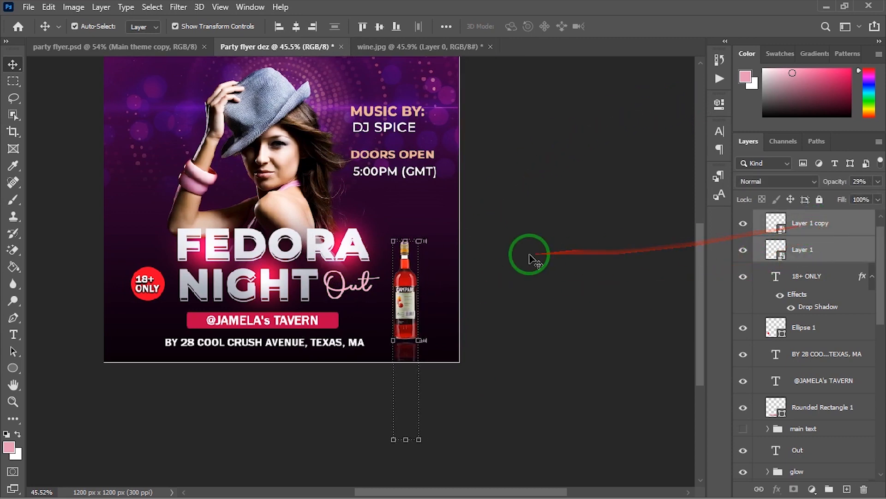
{"action": "left_click", "coordinate": [515, 259]}
{"action": "scroll", "coordinate": [522, 368], "scroll_direction": "up", "scroll_amount": 5}
{"action": "scroll", "coordinate": [523, 365], "scroll_direction": "up", "scroll_amount": 3}
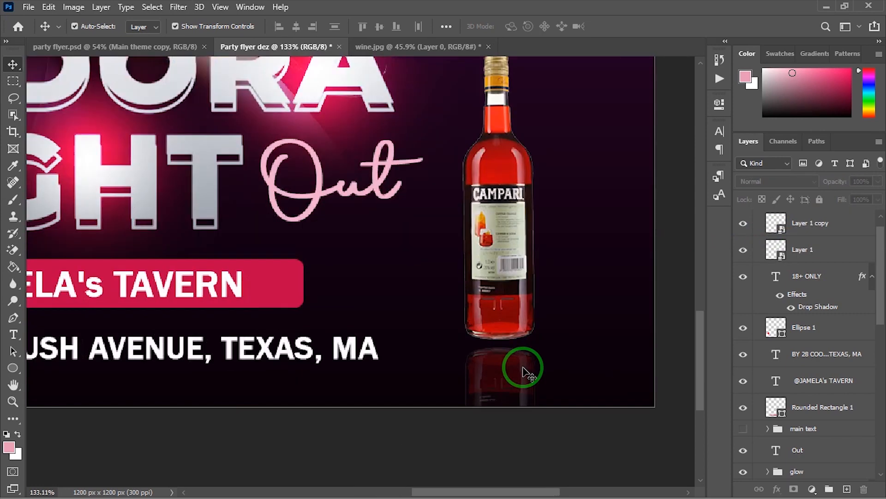
{"action": "scroll", "coordinate": [497, 387], "scroll_direction": "up", "scroll_amount": 1}
{"action": "scroll", "coordinate": [499, 386], "scroll_direction": "down", "scroll_amount": 2}
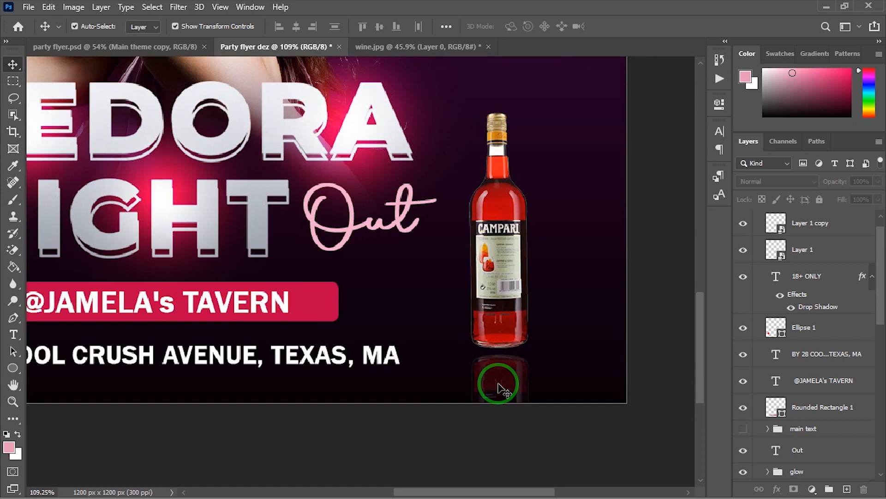
- Examine the wine bottle and its reflection up close and against the whole flyer layout
{"action": "scroll", "coordinate": [499, 387], "scroll_direction": "down", "scroll_amount": 3}
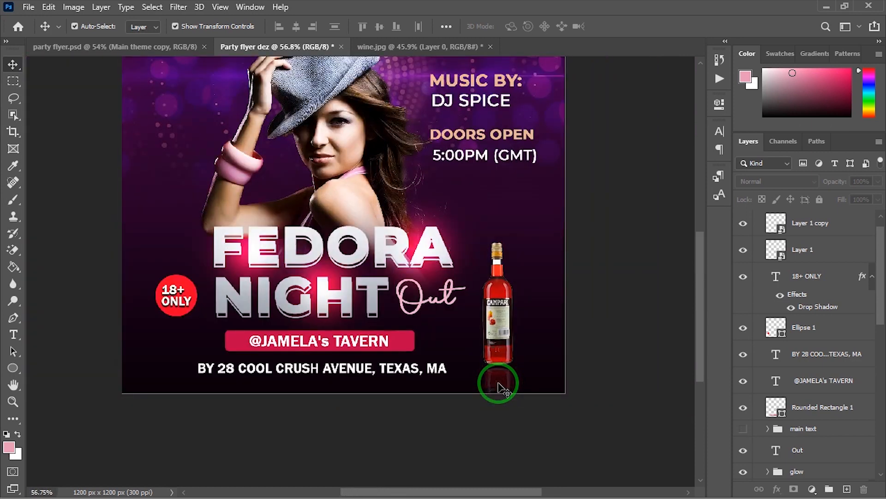
{"action": "scroll", "coordinate": [499, 387], "scroll_direction": "up", "scroll_amount": 3}
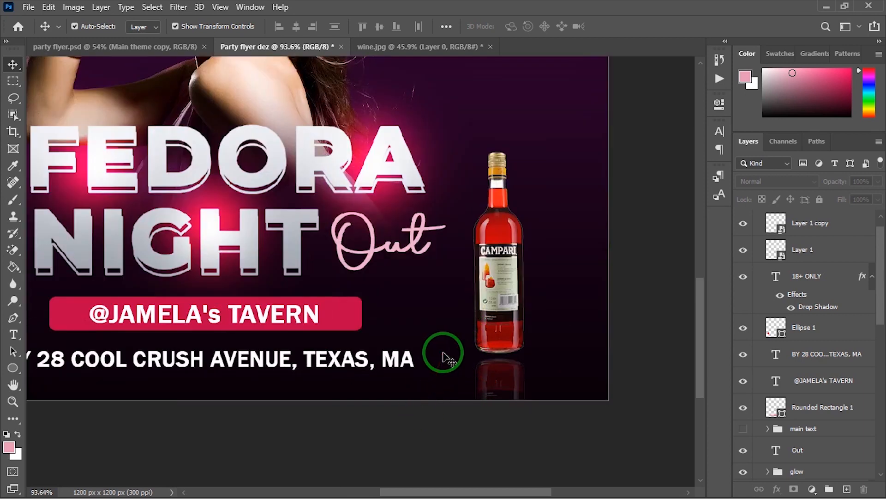
{"action": "scroll", "coordinate": [442, 356], "scroll_direction": "down", "scroll_amount": 2}
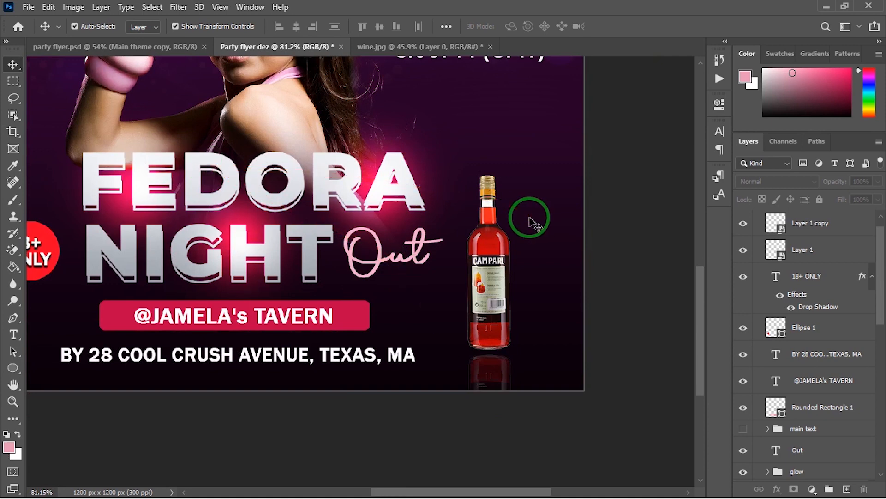
{"action": "scroll", "coordinate": [443, 296], "scroll_direction": "up", "scroll_amount": 3}
{"action": "scroll", "coordinate": [443, 296], "scroll_direction": "up", "scroll_amount": 4}
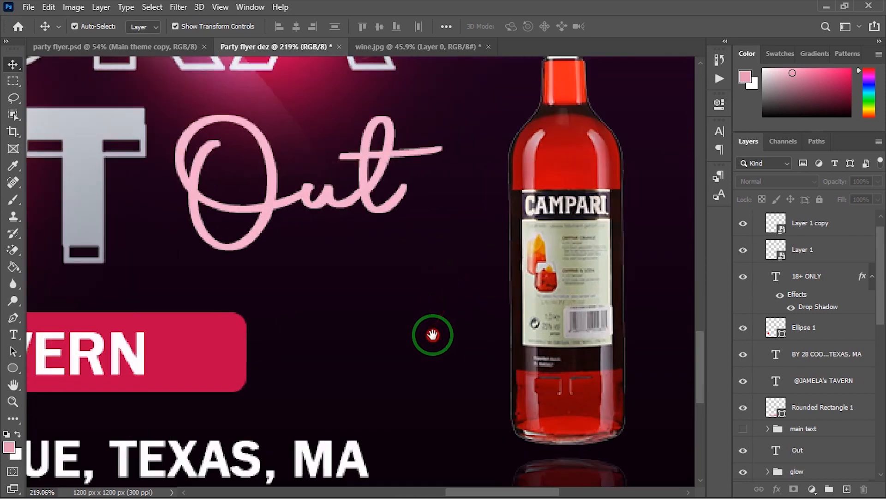
{"action": "left_click_drag", "start_coordinate": [432, 334], "coordinate": [463, 291]}
{"action": "scroll", "coordinate": [434, 271], "scroll_direction": "down", "scroll_amount": 4}
{"action": "scroll", "coordinate": [461, 291], "scroll_direction": "down", "scroll_amount": 4}
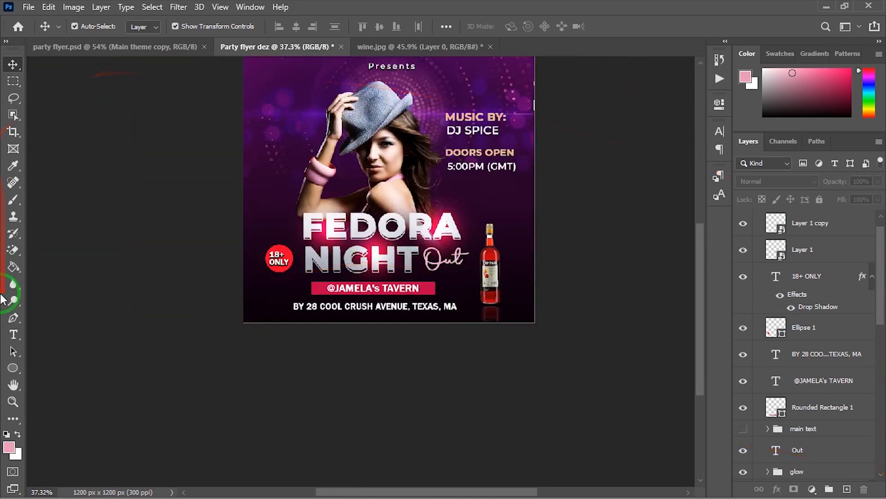
- Add a white text line reading "DRINK RESPONSIBLY" above the bottle and scale it down to about 61%
{"action": "left_click", "coordinate": [10, 339]}
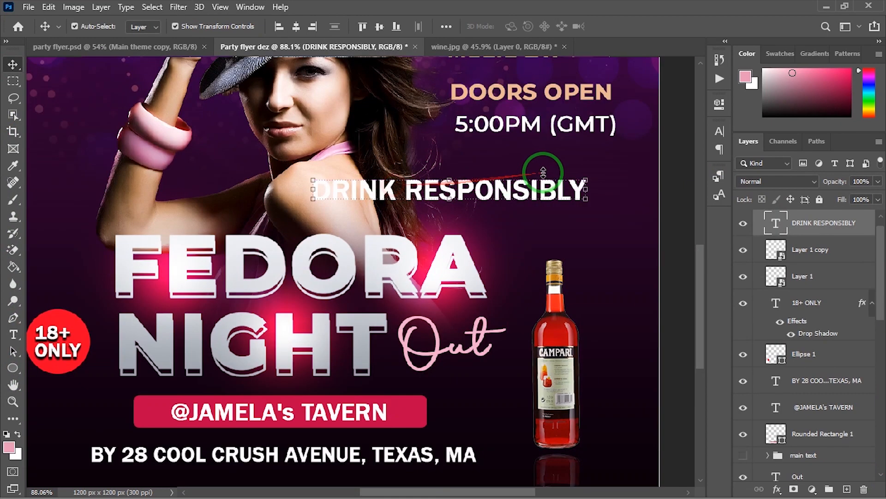
{"action": "left_click_drag", "start_coordinate": [588, 173], "coordinate": [551, 197]}
{"action": "left_click", "coordinate": [643, 27]}
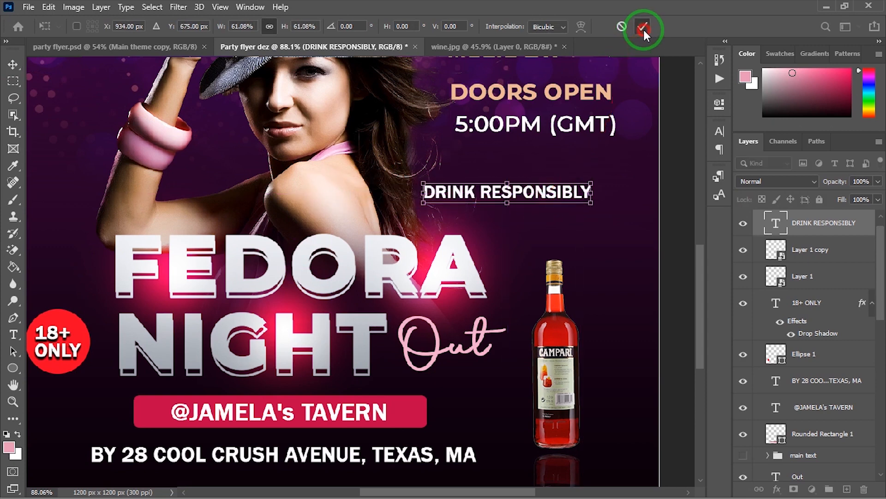
{"action": "left_click", "coordinate": [560, 191]}
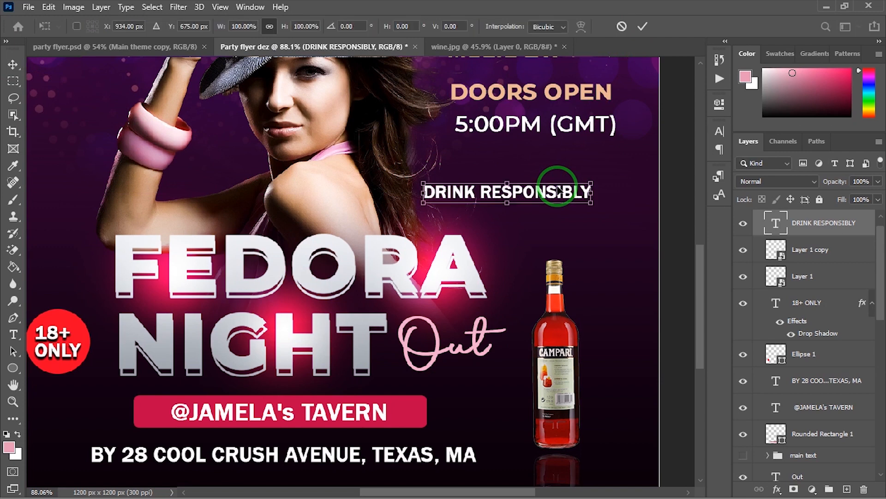
{"action": "right_click", "coordinate": [558, 200]}
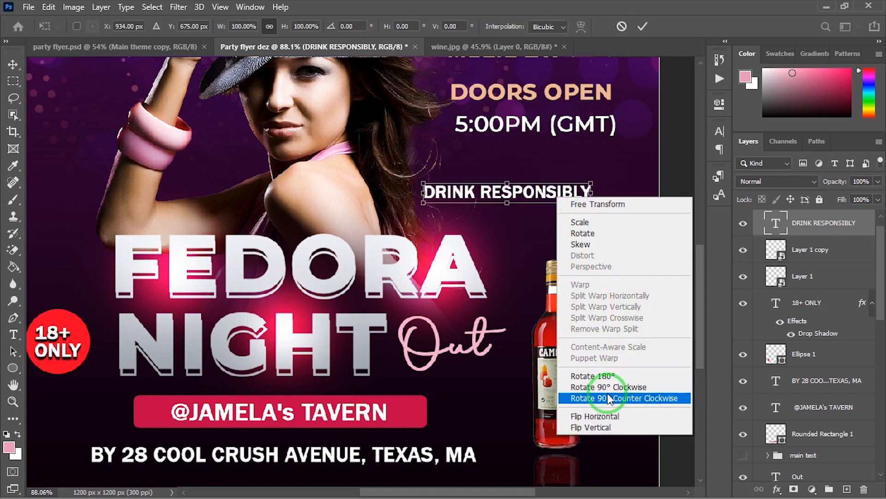
{"action": "left_click", "coordinate": [599, 428]}
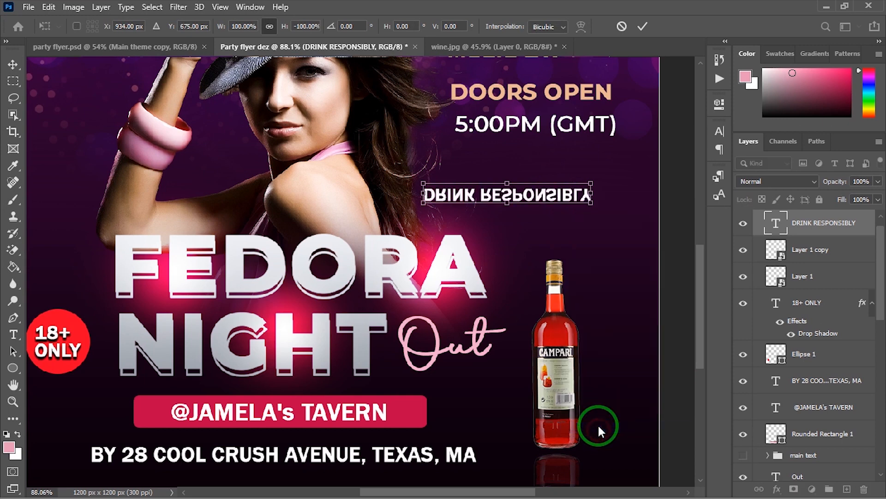
{"action": "key", "text": "ctrl+z"}
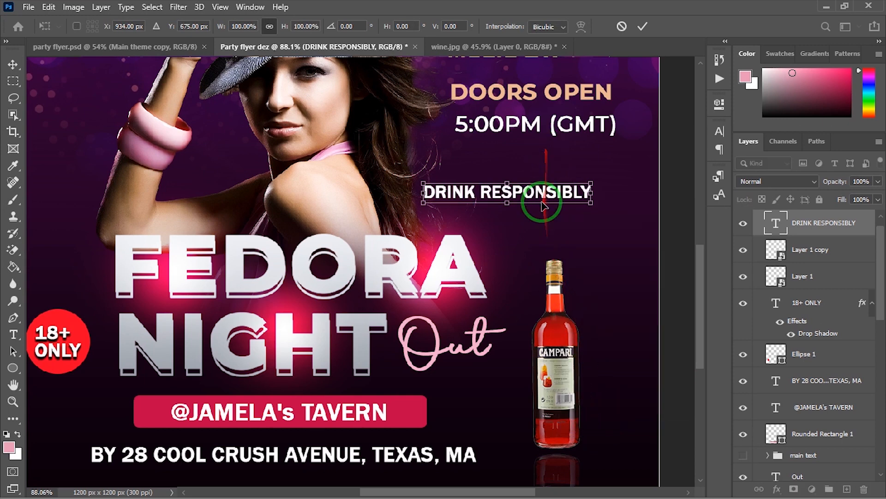
{"action": "right_click", "coordinate": [541, 203]}
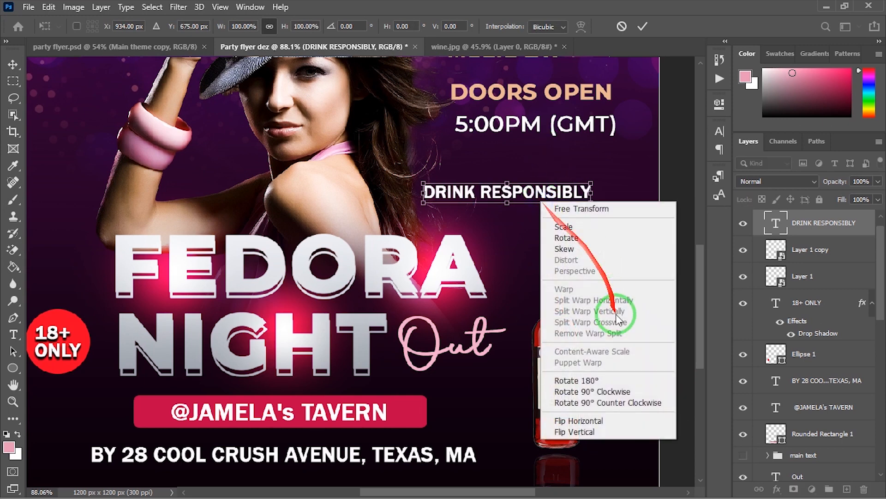
{"action": "left_click", "coordinate": [611, 380]}
{"action": "key", "text": "ctrl+z"}
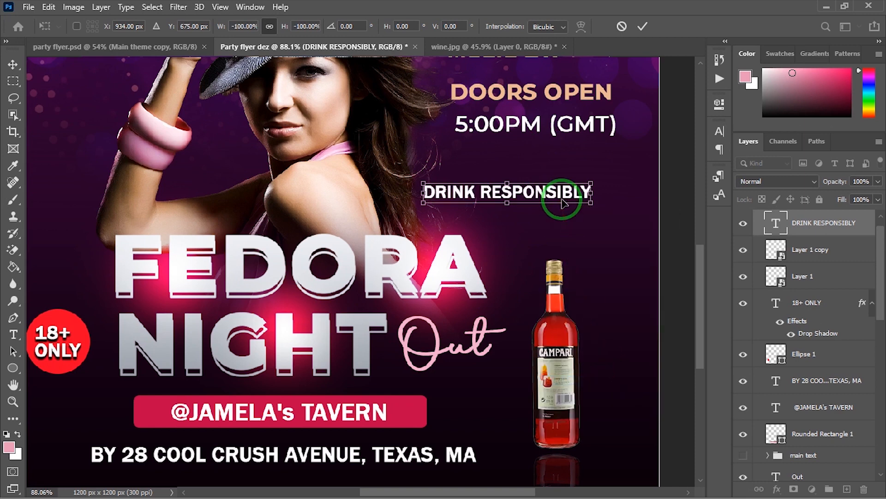
- Rotate the "DRINK RESPONSIBLY" text 90° counter clockwise and place it vertically just right of the bottle
{"action": "right_click", "coordinate": [566, 199]}
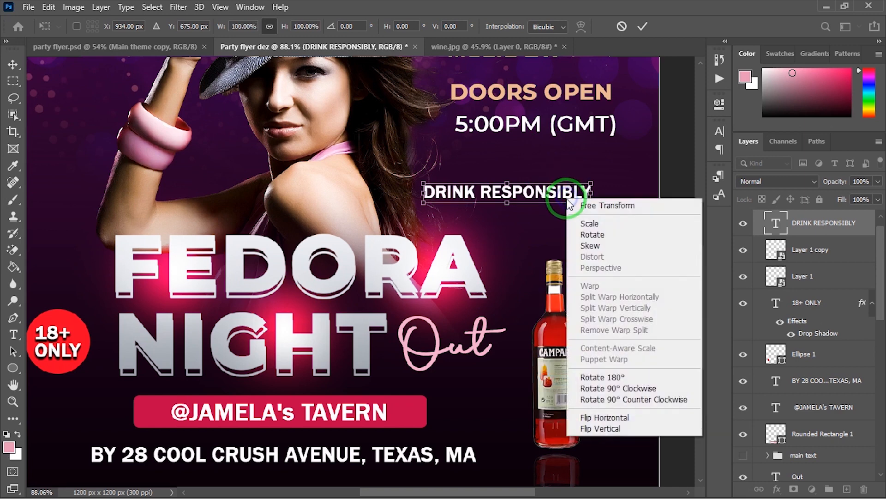
{"action": "left_click", "coordinate": [619, 398]}
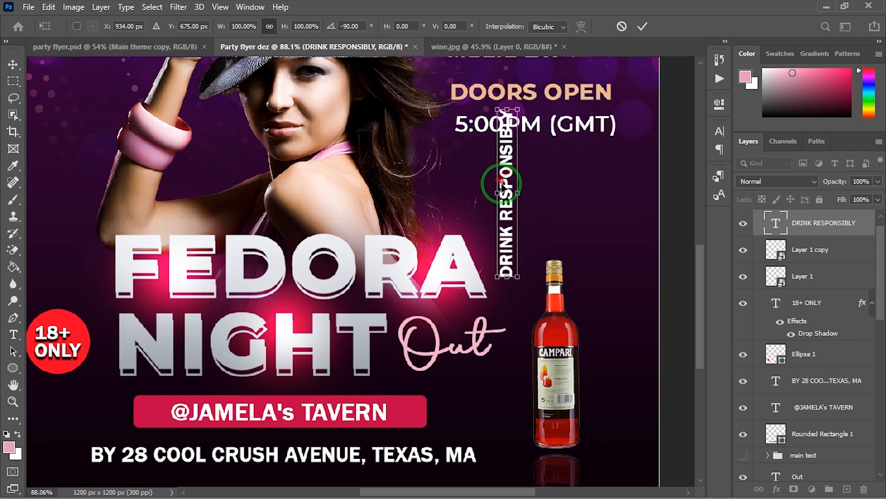
{"action": "left_click_drag", "start_coordinate": [508, 199], "coordinate": [601, 371]}
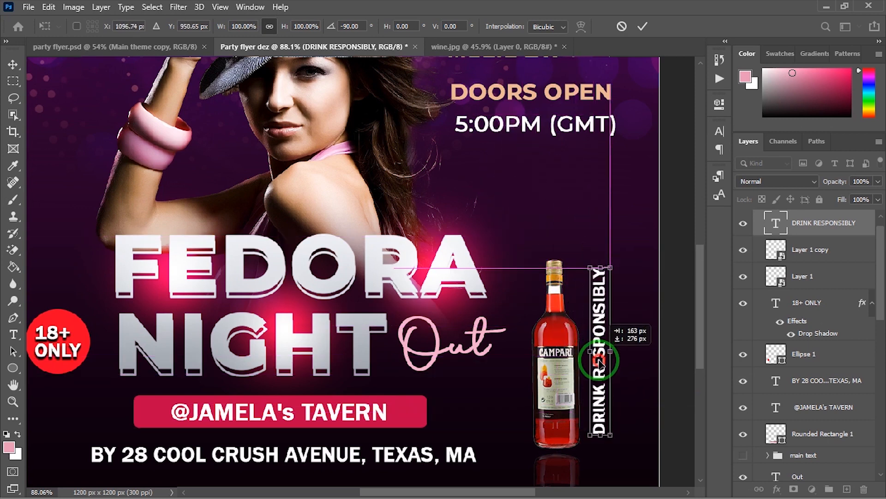
{"action": "key", "text": "Return"}
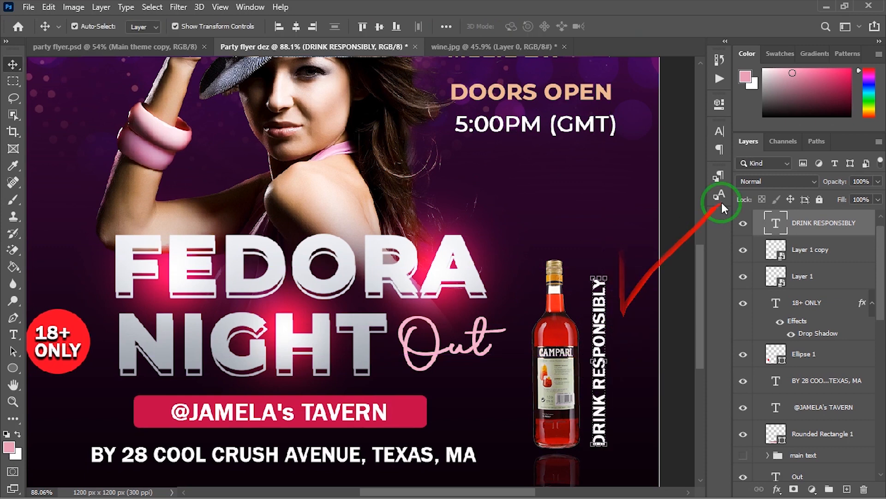
- Set the "DRINK RESPONSIBLY" text to a tracking of 100 and the Montserrat Regular font
{"action": "left_click", "coordinate": [719, 133]}
{"action": "left_click", "coordinate": [691, 186]}
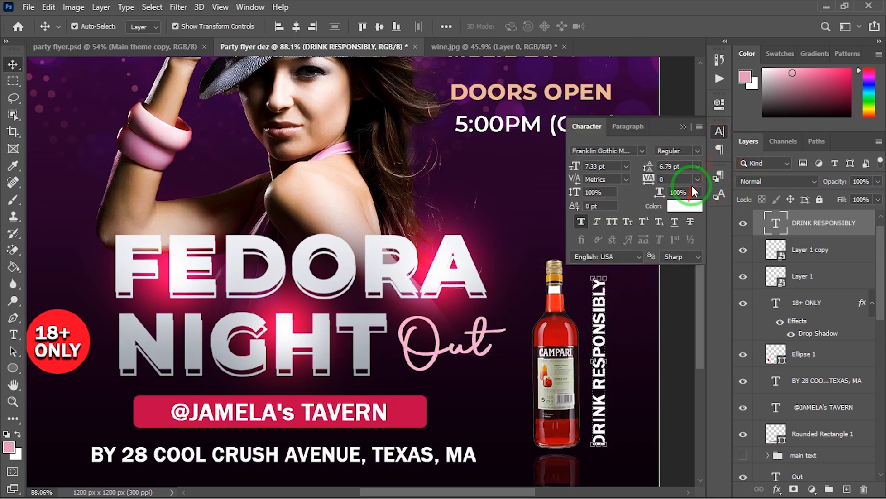
{"action": "left_click", "coordinate": [678, 316]}
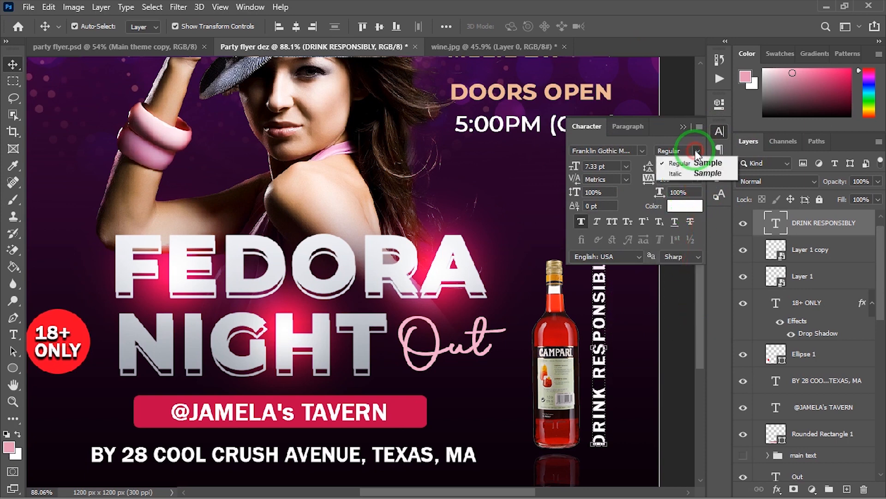
{"action": "left_click", "coordinate": [697, 163]}
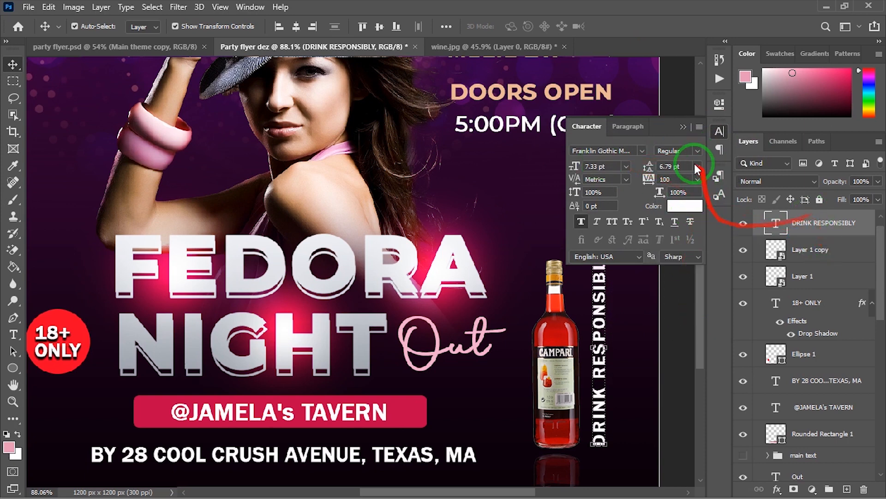
{"action": "left_click", "coordinate": [642, 152]}
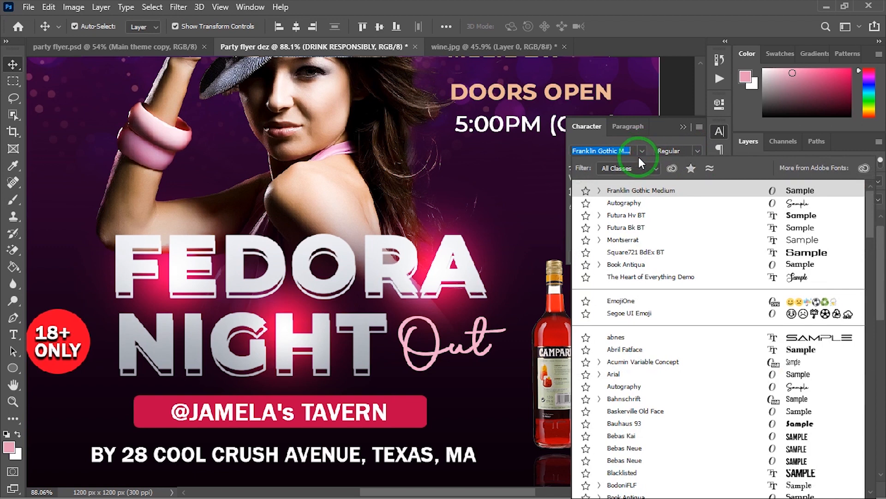
{"action": "left_click", "coordinate": [599, 240]}
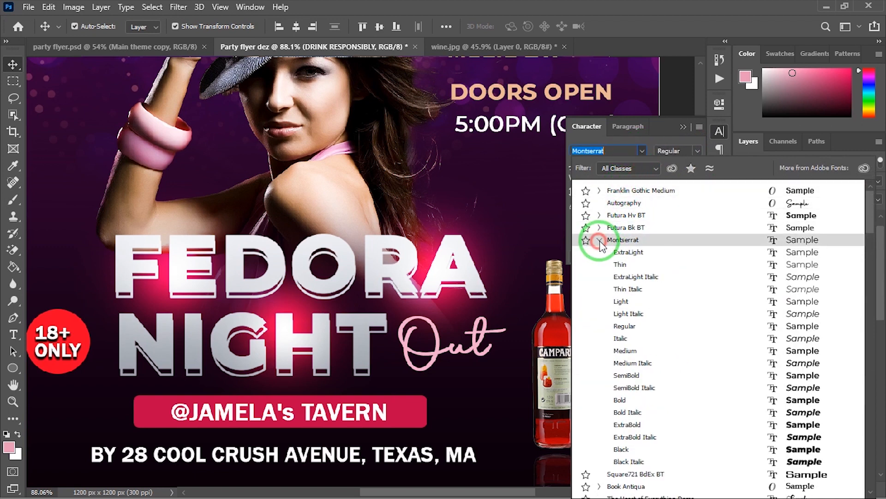
{"action": "left_click", "coordinate": [627, 325]}
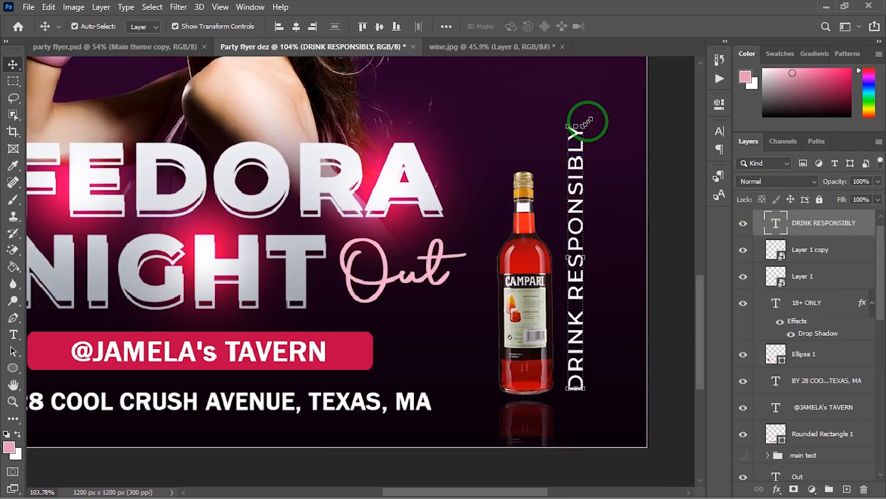
- Scale the vertical "DRINK RESPONSIBLY" text down to about 79% so it roughly matches the bottle's height
{"action": "left_click_drag", "start_coordinate": [586, 122], "coordinate": [587, 178]}
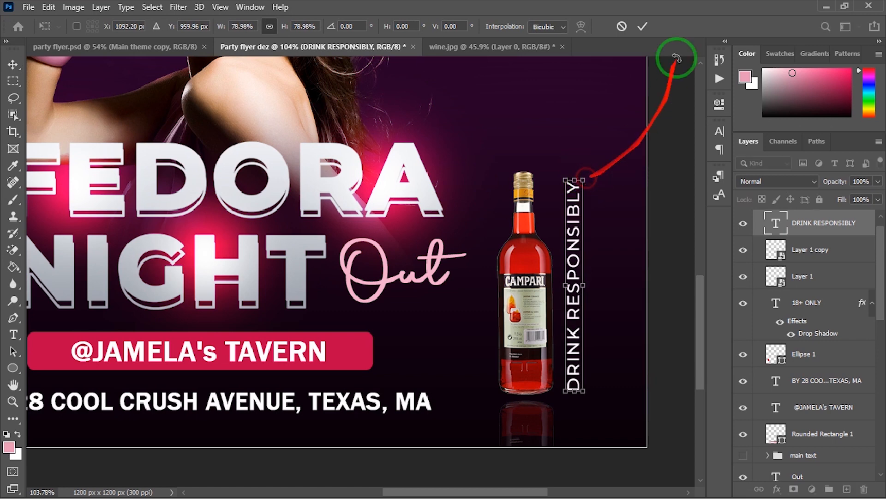
{"action": "left_click", "coordinate": [643, 26]}
- Try a tracking of 200 on the vertical "DRINK RESPONSIBLY" text
{"action": "left_click", "coordinate": [720, 130]}
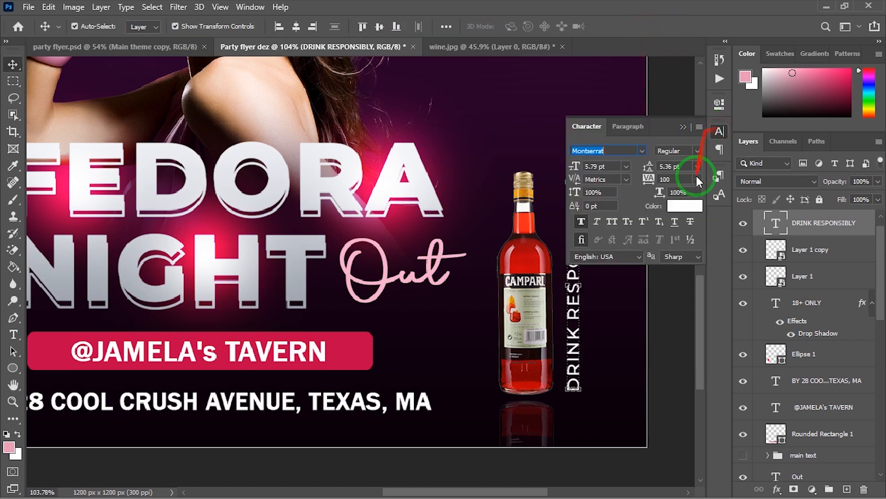
{"action": "left_click", "coordinate": [698, 179]}
{"action": "left_click", "coordinate": [665, 333]}
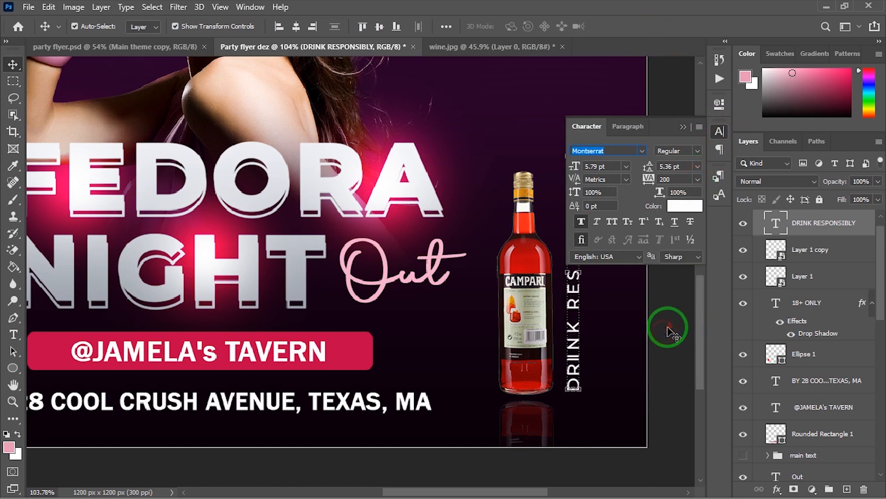
{"action": "left_click", "coordinate": [683, 127]}
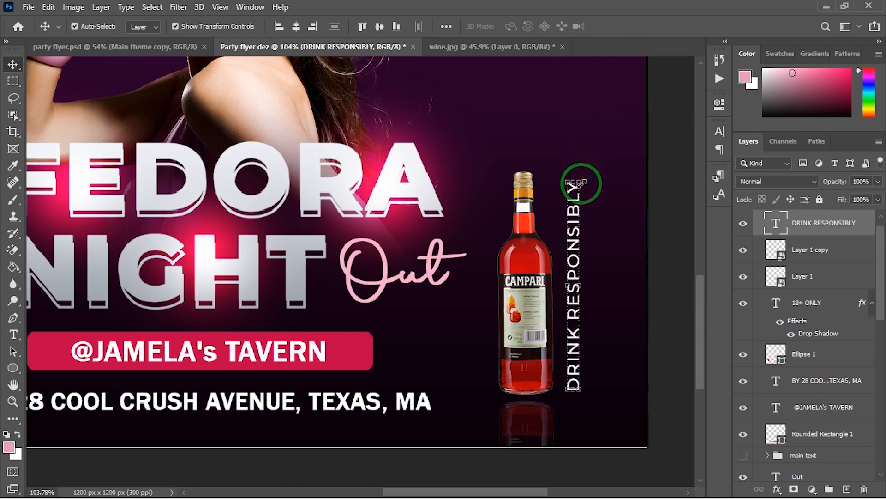
- Enlarge the vertical "DRINK RESPONSIBLY" text slightly so its upper end lines up near the bottle cap
{"action": "left_click_drag", "start_coordinate": [583, 178], "coordinate": [584, 174]}
{"action": "left_click", "coordinate": [645, 27]}
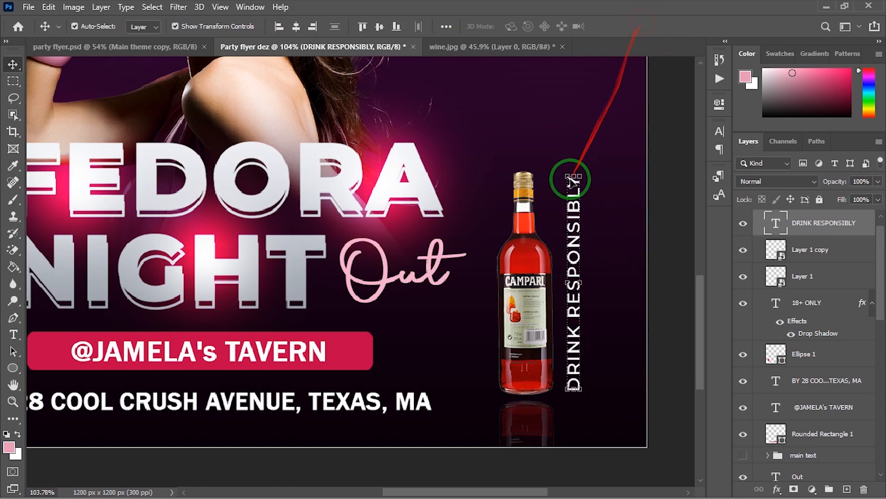
- Select the bottle, its reflection and the "DRINK RESPONSIBLY" text together and nudge them right, away from the "Out" text
{"action": "scroll", "coordinate": [570, 180], "scroll_direction": "down", "scroll_amount": 5}
{"action": "scroll", "coordinate": [627, 238], "scroll_direction": "down", "scroll_amount": 2}
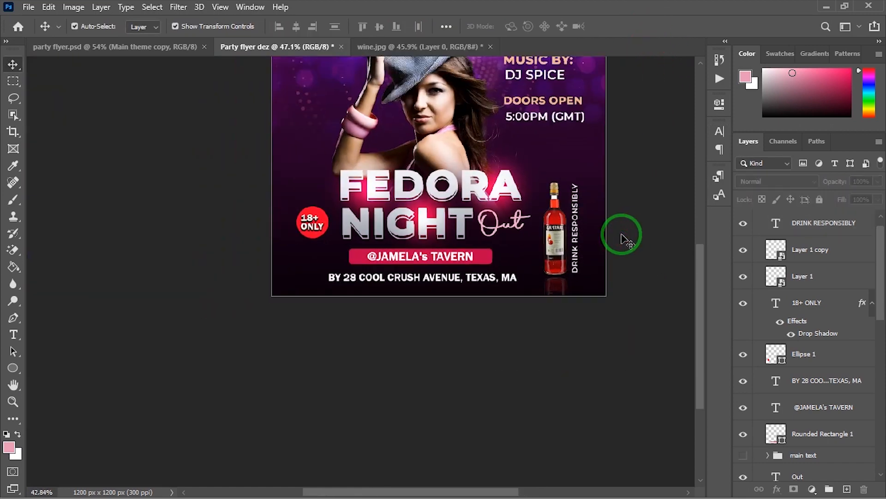
{"action": "left_click", "coordinate": [566, 228]}
{"action": "left_click", "coordinate": [822, 255], "text": "ctrl"}
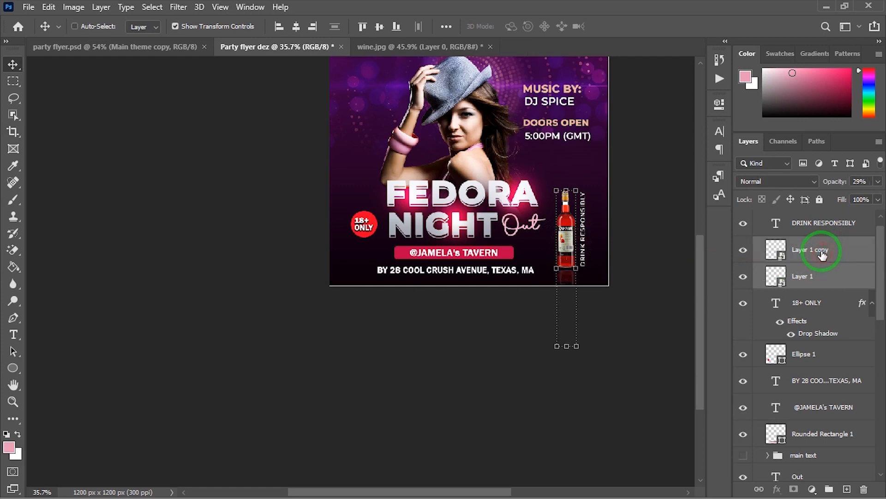
{"action": "left_click", "coordinate": [825, 224], "text": "ctrl"}
{"action": "key", "text": "shift+Right"}
{"action": "key", "text": "shift+Right"}
{"action": "key", "text": "shift+Right"}
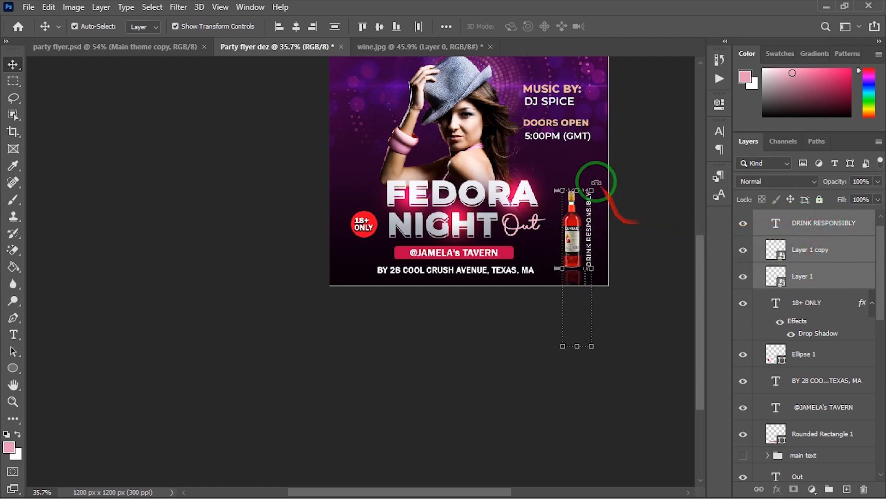
- Scale the bottle, reflection and vertical text together to 88.70% and move them closer to the flyer's lower-right corner
{"action": "scroll", "coordinate": [591, 180], "scroll_direction": "up", "scroll_amount": 2}
{"action": "left_click_drag", "start_coordinate": [593, 189], "coordinate": [584, 213]}
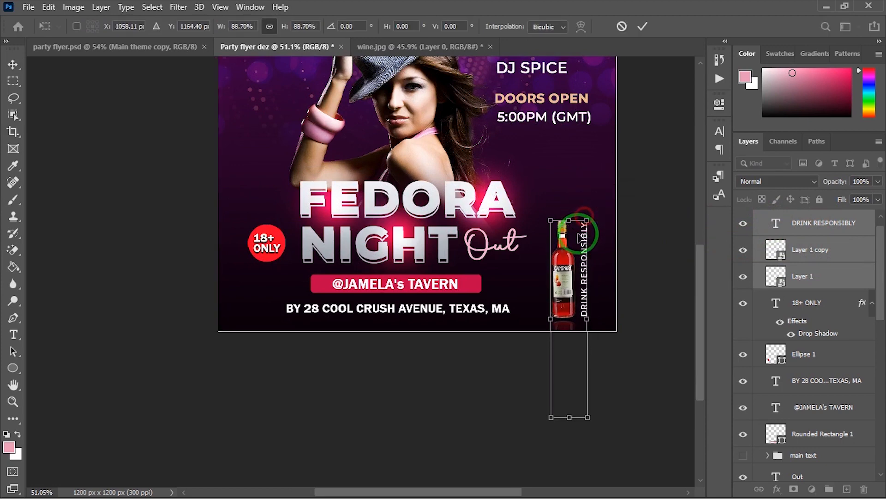
{"action": "left_click_drag", "start_coordinate": [563, 267], "coordinate": [575, 263]}
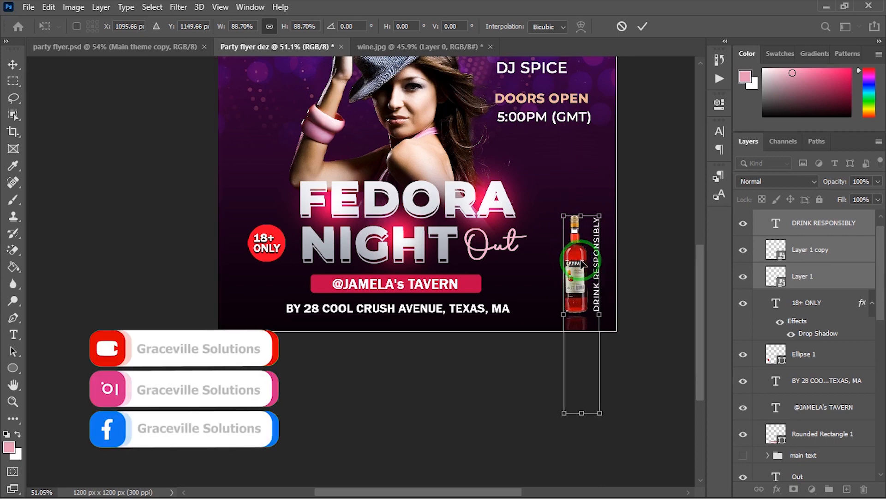
{"action": "key", "text": "Return"}
{"action": "left_click", "coordinate": [603, 223]}
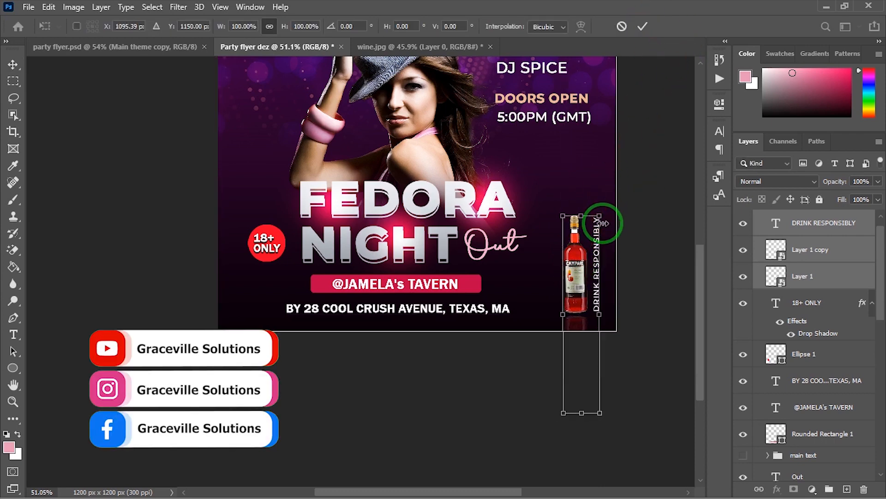
{"action": "key", "text": "Return"}
{"action": "scroll", "coordinate": [438, 280], "scroll_direction": "down", "scroll_amount": 3}
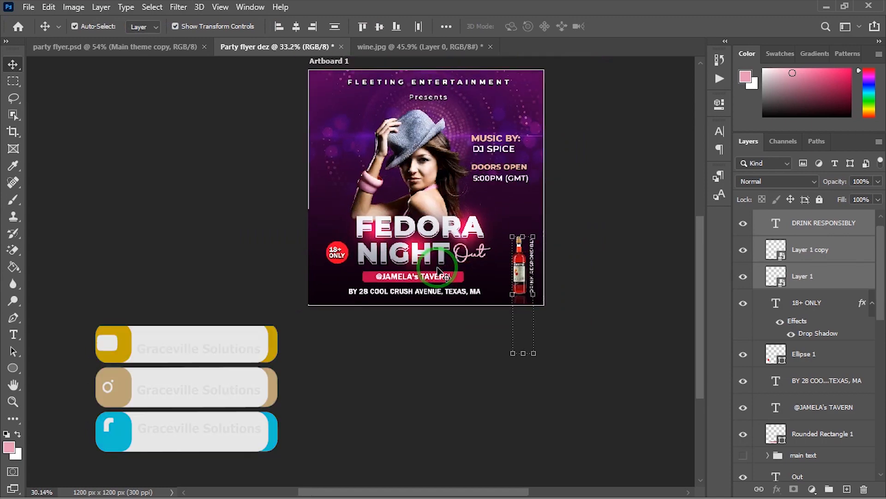
- Review the finished flyer's overall composition, checking the title, event details, age badge, tavern banner, address and bottle at different magnifications
{"action": "scroll", "coordinate": [479, 297], "scroll_direction": "up", "scroll_amount": 2}
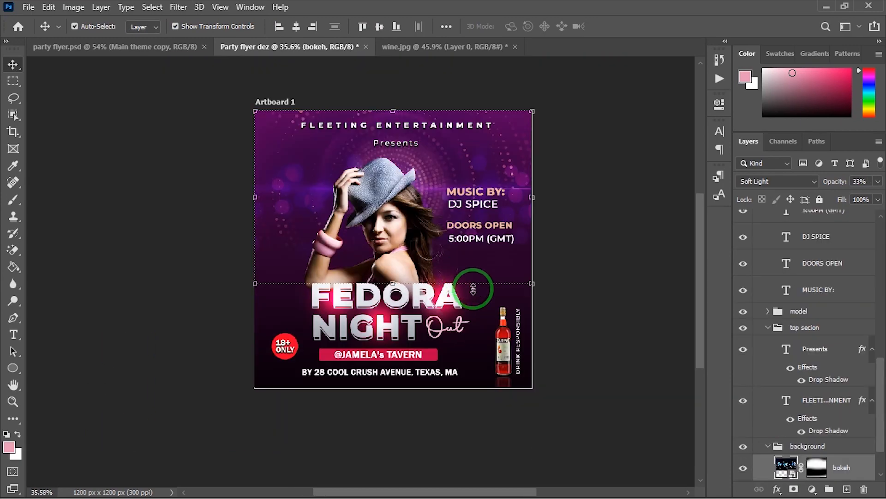
{"action": "scroll", "coordinate": [473, 289], "scroll_direction": "up", "scroll_amount": 2}
{"action": "scroll", "coordinate": [473, 289], "scroll_direction": "up", "scroll_amount": 1}
{"action": "scroll", "coordinate": [464, 280], "scroll_direction": "down", "scroll_amount": 3}
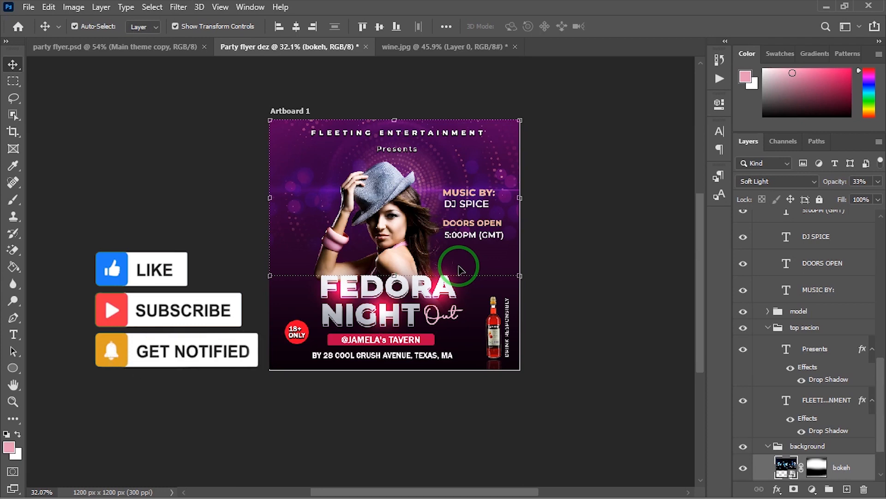
{"action": "scroll", "coordinate": [460, 270], "scroll_direction": "up", "scroll_amount": 5}
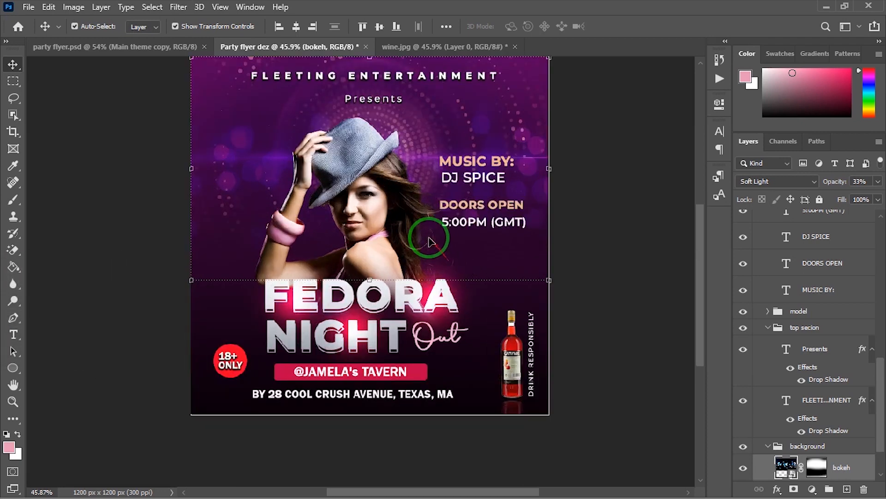
{"action": "scroll", "coordinate": [429, 240], "scroll_direction": "down", "scroll_amount": 4}
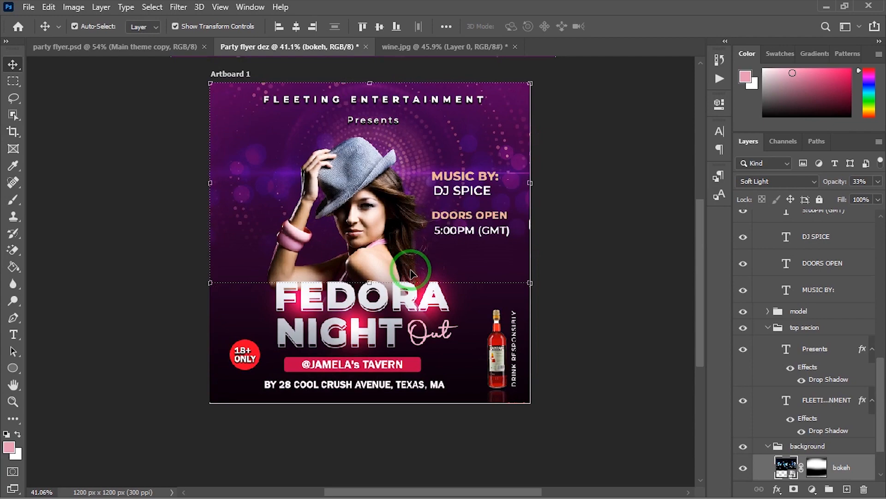
{"action": "scroll", "coordinate": [411, 272], "scroll_direction": "up", "scroll_amount": 3}
{"action": "scroll", "coordinate": [372, 262], "scroll_direction": "down", "scroll_amount": 4}
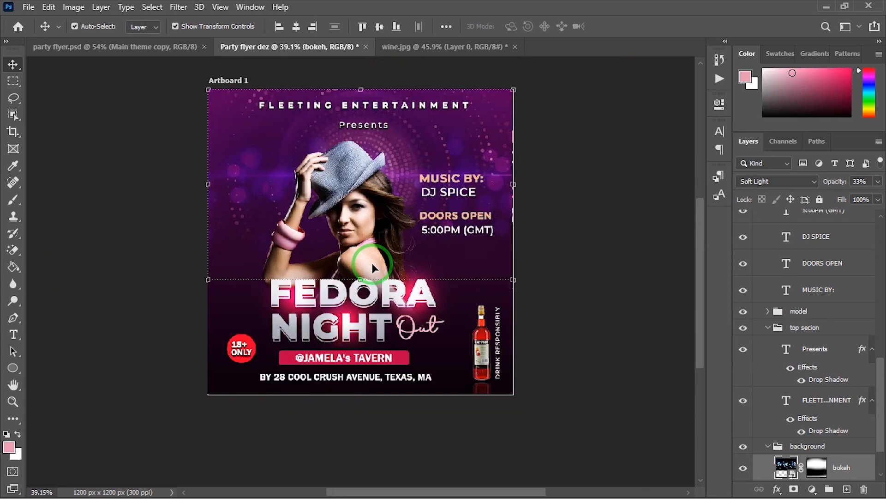
{"action": "scroll", "coordinate": [374, 262], "scroll_direction": "up", "scroll_amount": 3}
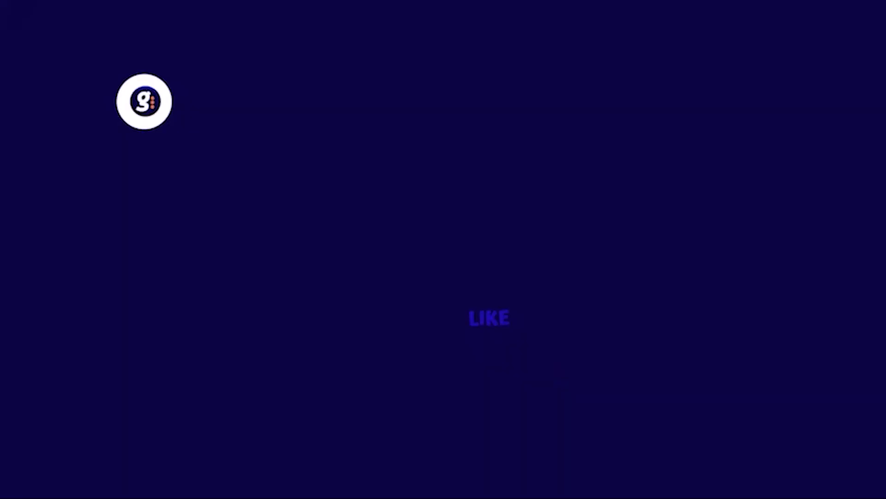